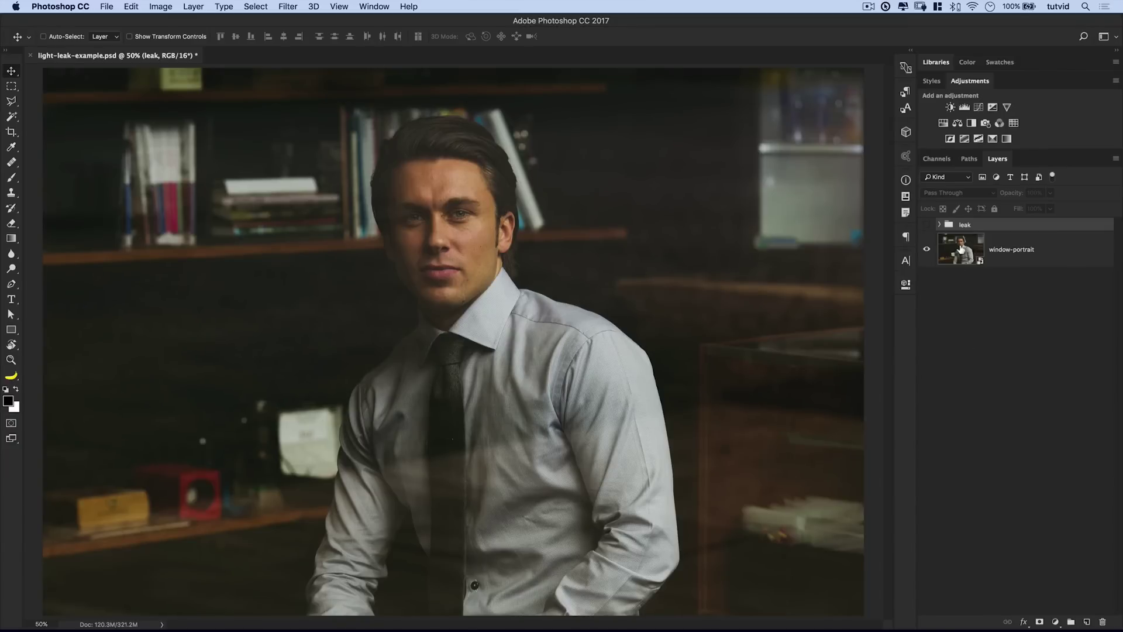
- Toggle the light-leak group, leaving the plain portrait showing
key("super+comma")
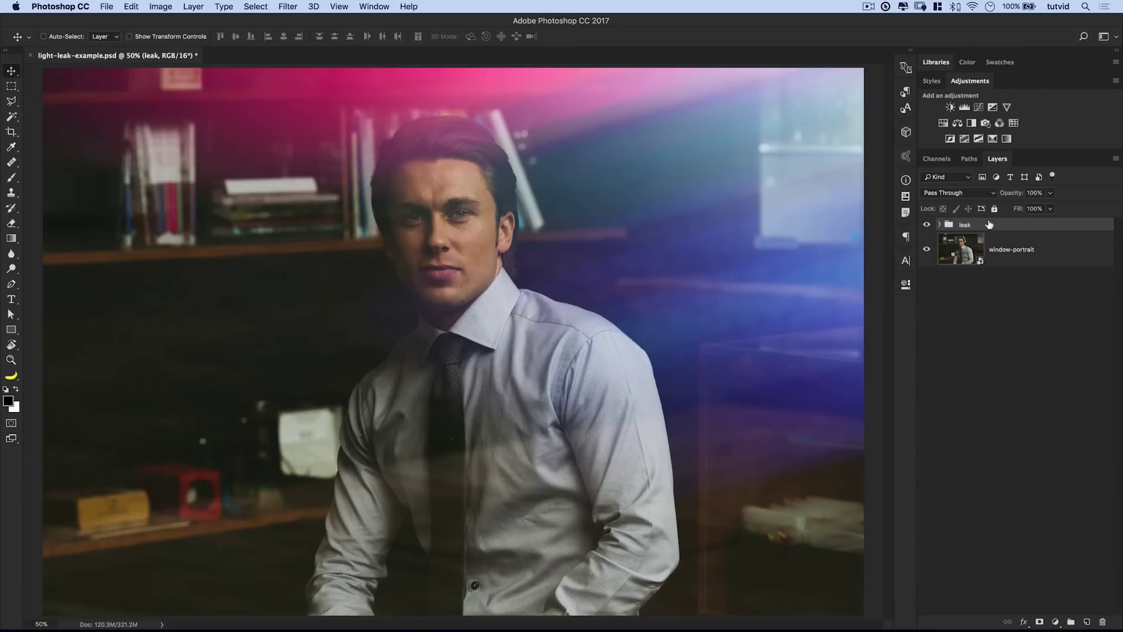
key("super+comma")
key("super+comma")
left_click(927, 225)
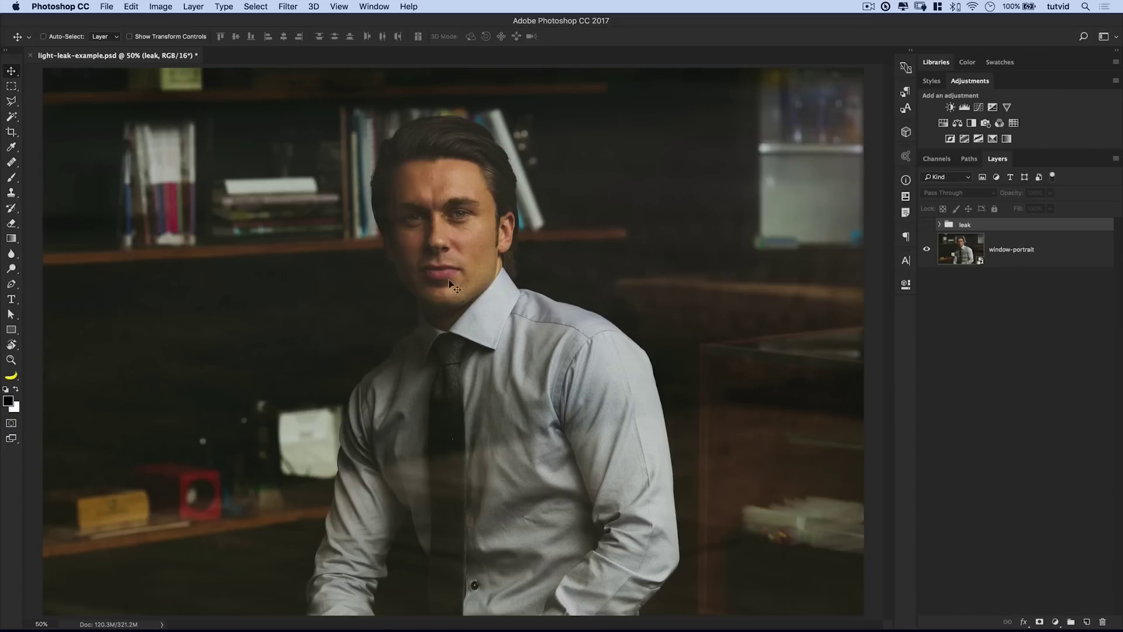
- Create a new 4096 × 2160 px document, Untitled-1, with a white background
left_click(107, 7)
left_click(430, 175)
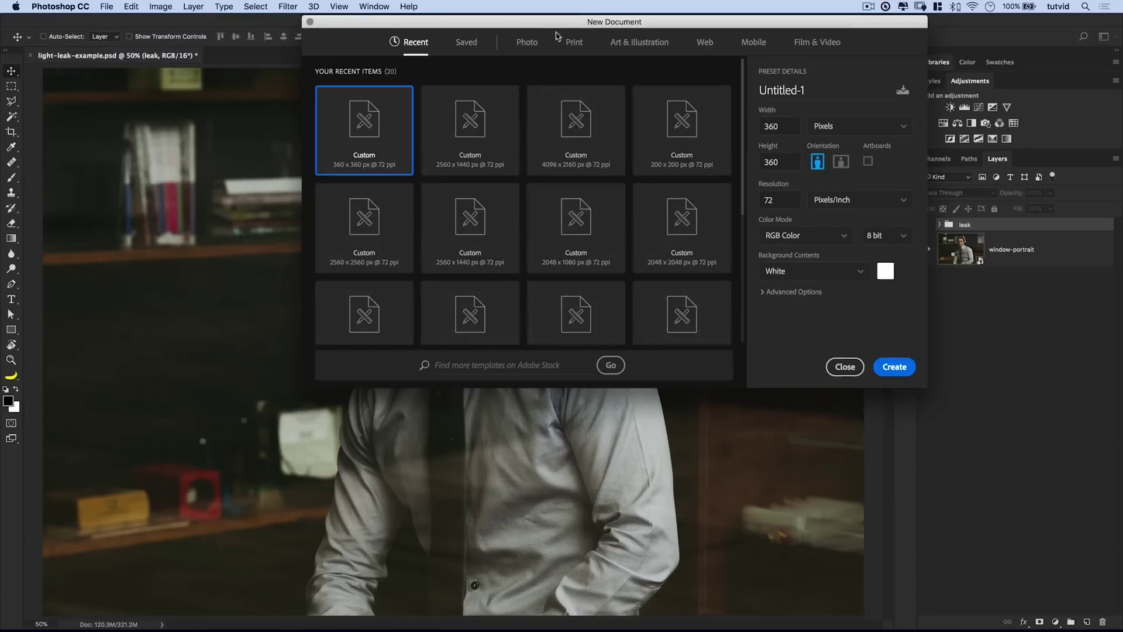
left_click(666, 249)
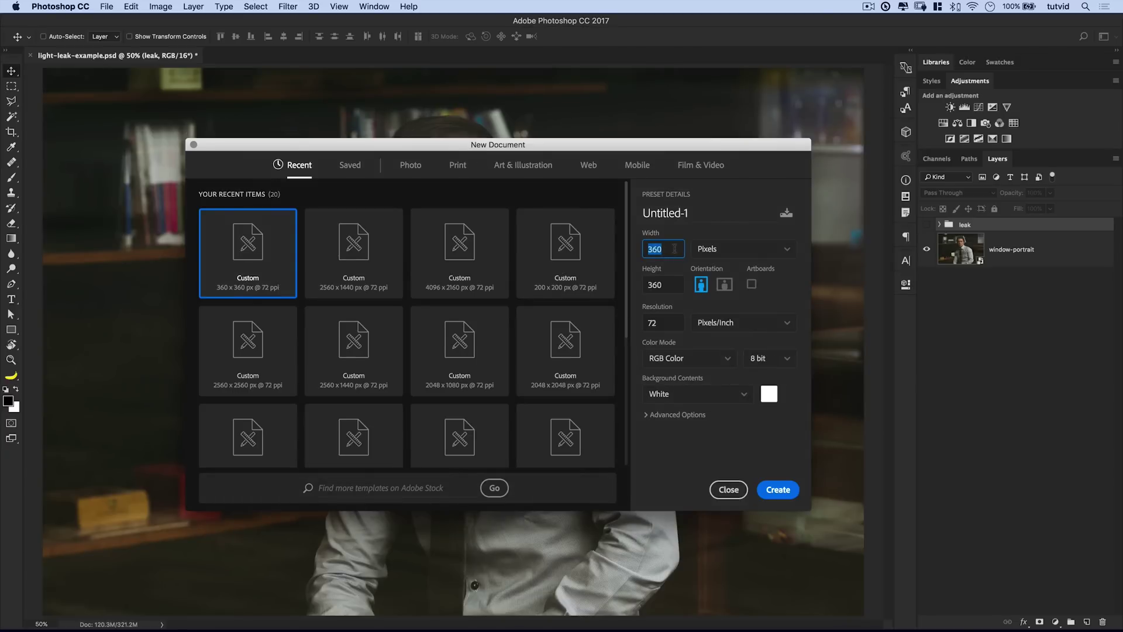
type("4096")
key("Tab")
type("21")
key("Tab")
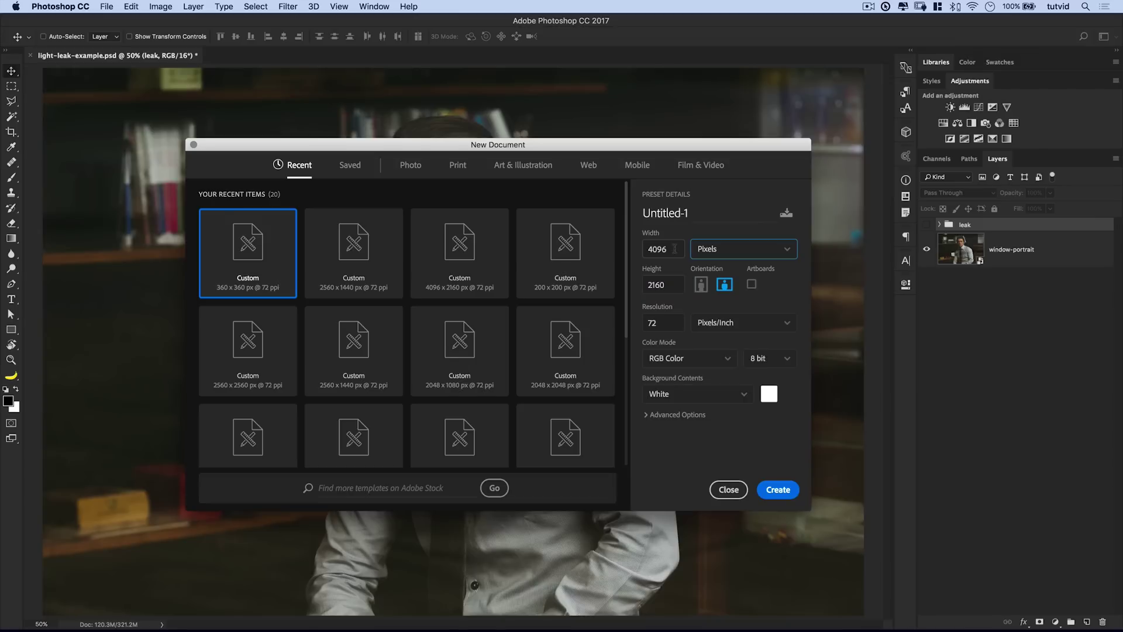
left_click_drag(699, 148, 690, 134)
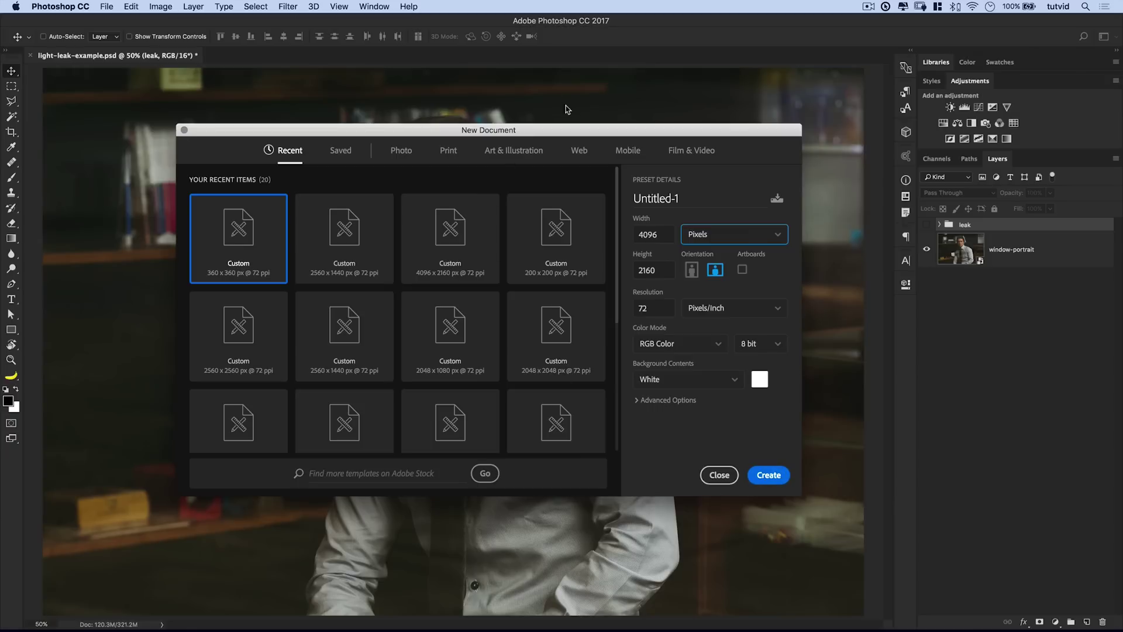
left_click_drag(577, 134, 568, 122)
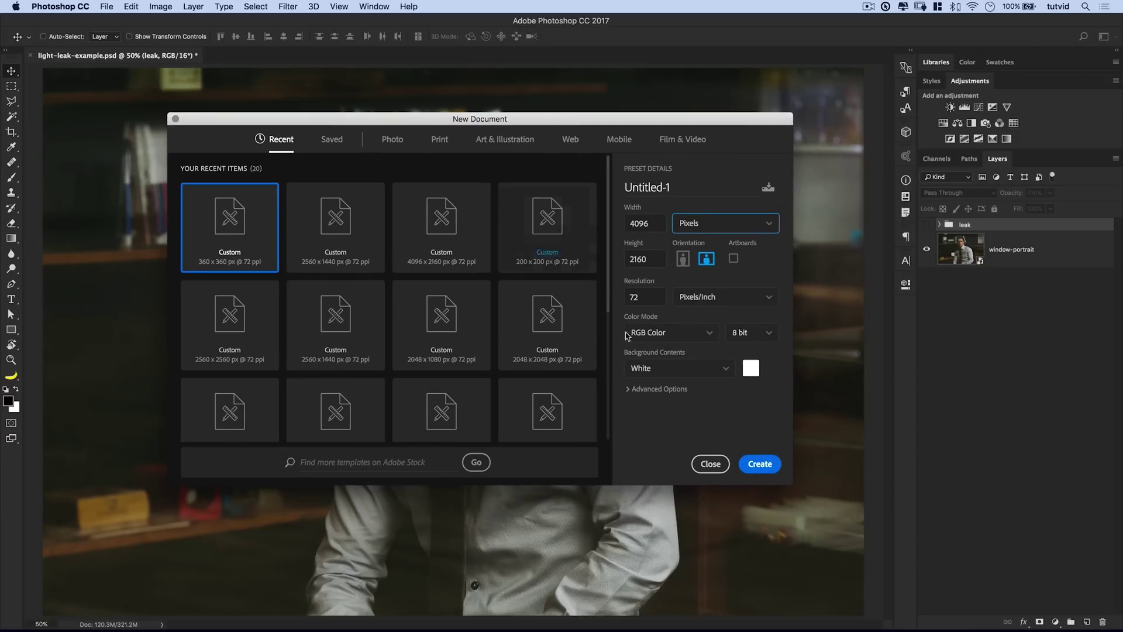
left_click(759, 465)
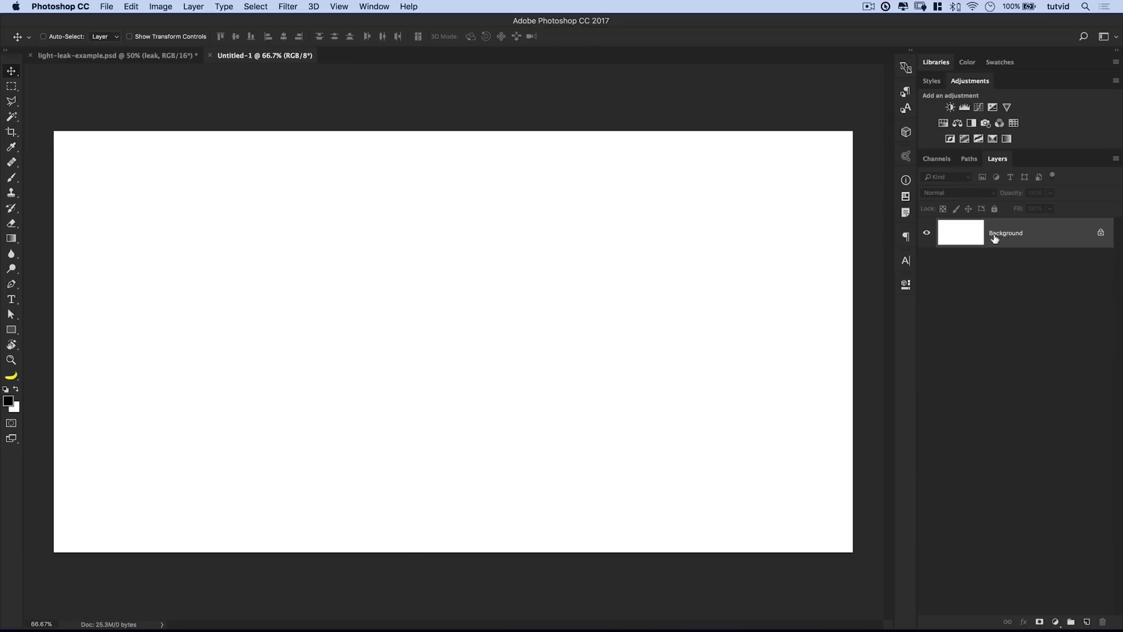
- Fill Untitled-1 with black, then show and expand the portrait's light-leak group
key("alt+BackSpace")
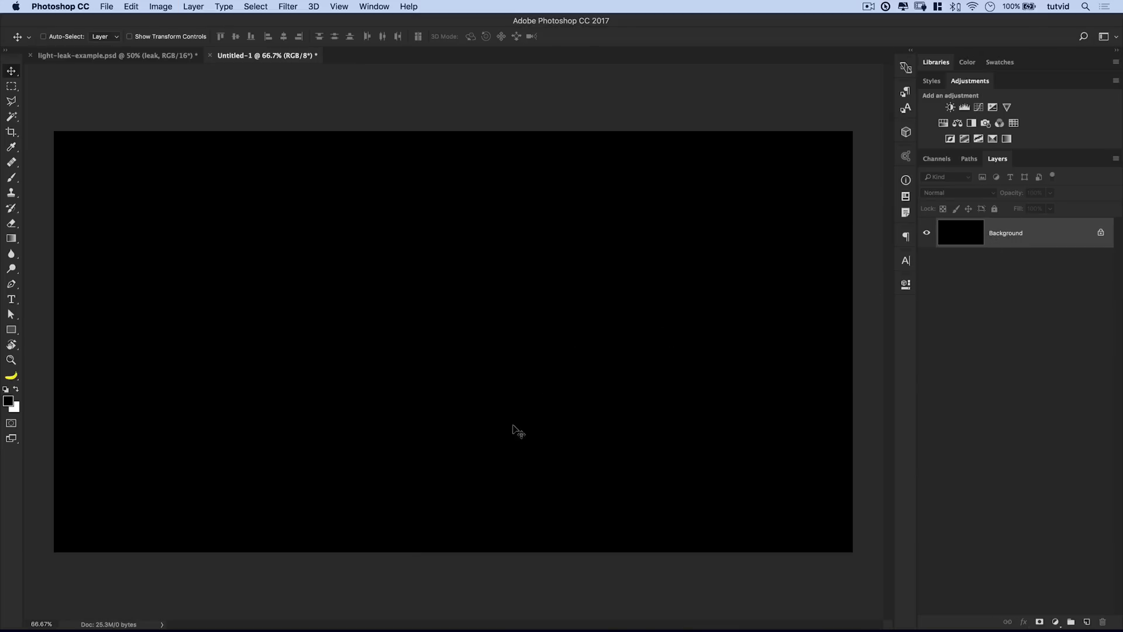
left_click(86, 54)
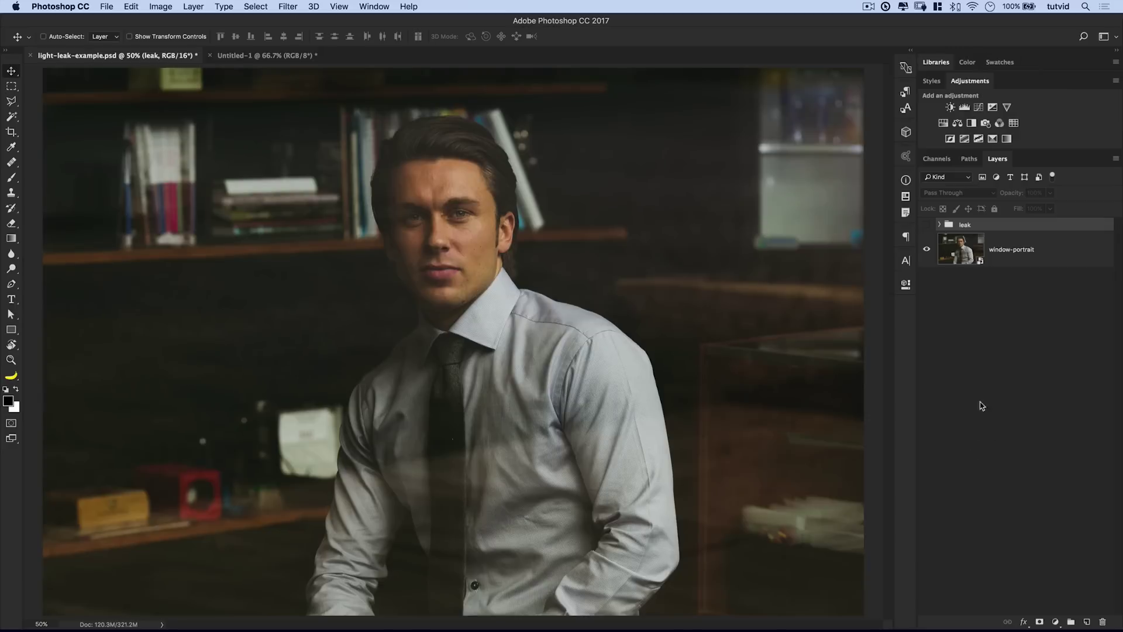
left_click(929, 224)
left_click(939, 225)
- Compare the 02-tutvid-leak layer in Normal versus Screen blending, then return to Untitled-1
left_click(995, 289)
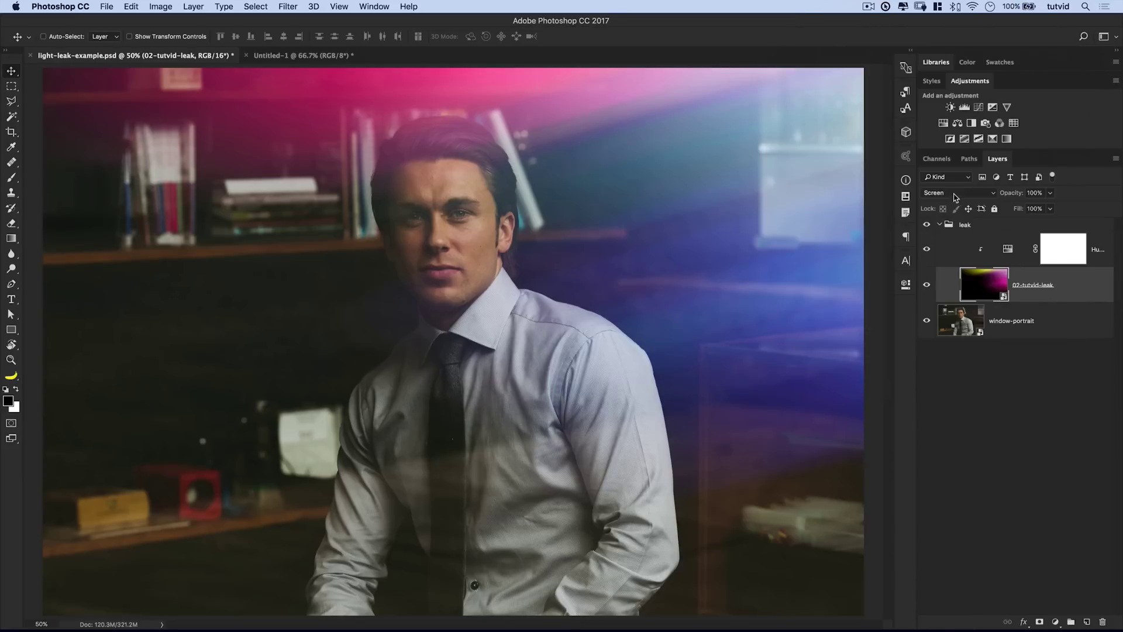
left_click(942, 195)
left_click(935, 108)
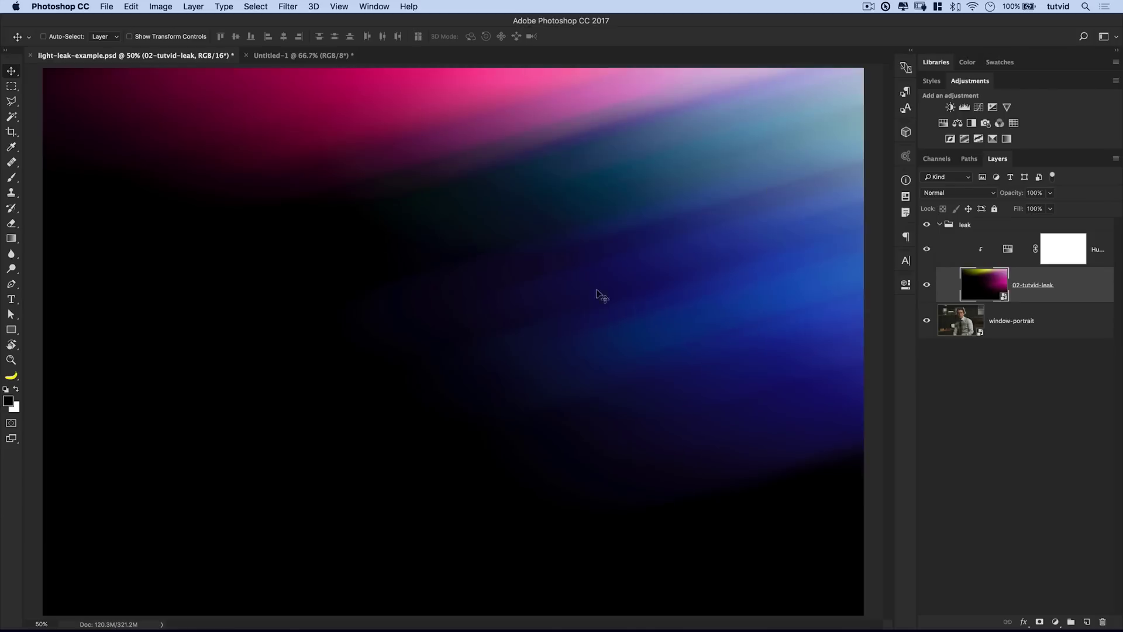
left_click(959, 193)
key("alt+shift+s")
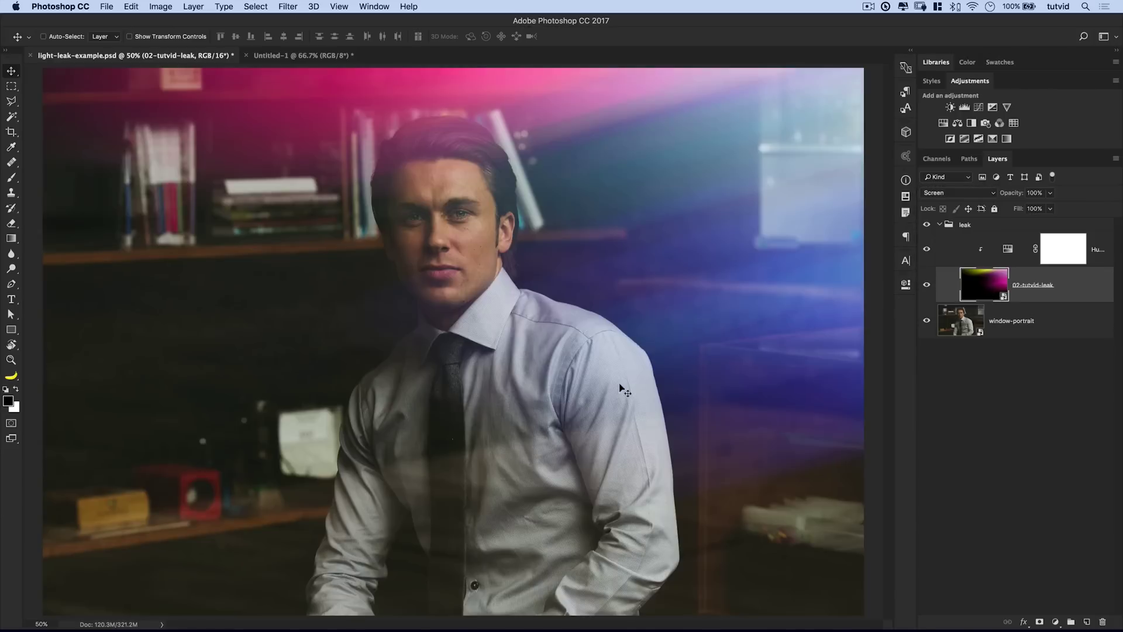
left_click(321, 54)
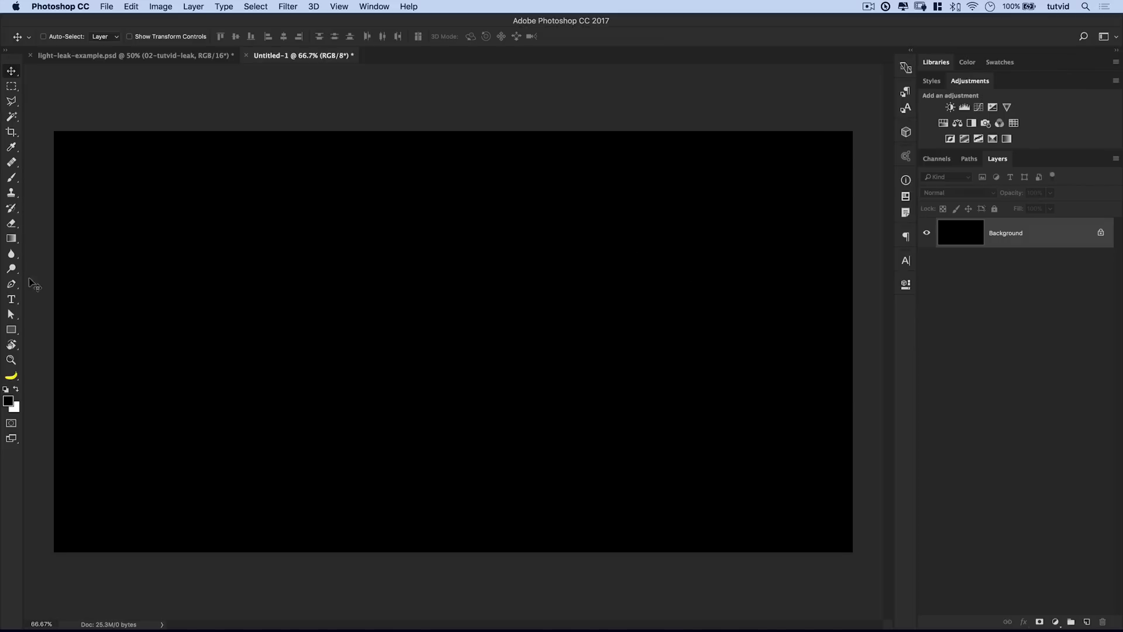
left_click(13, 181)
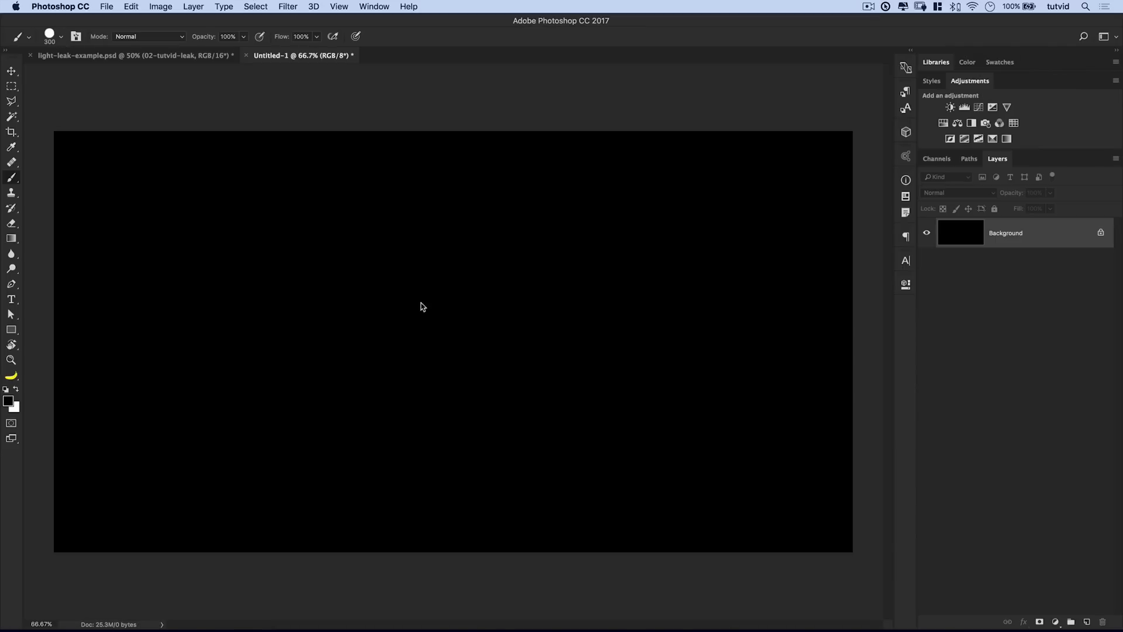
- Set the brush tip size to 350 px
right_click(423, 274)
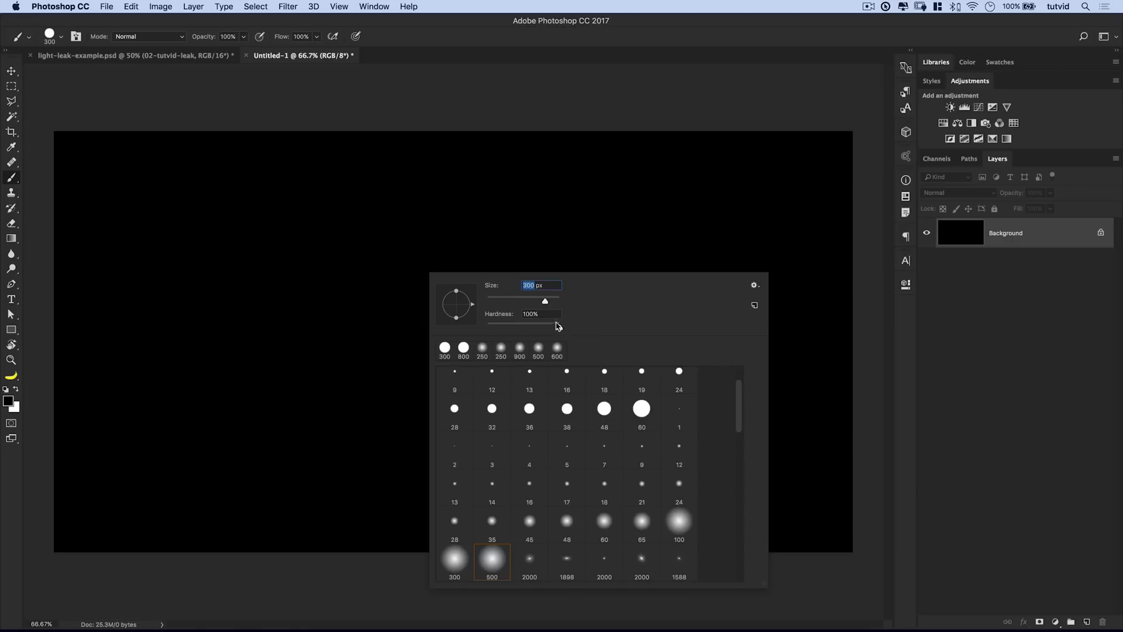
type("350")
key("Tab")
left_click(79, 36)
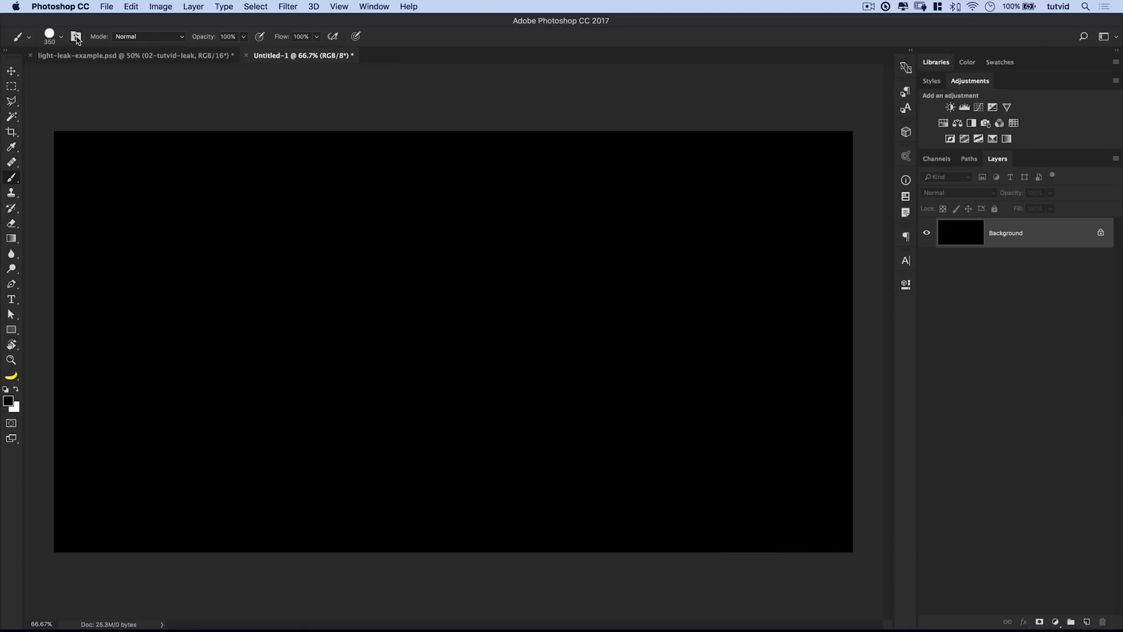
- Set the brush's Shape Dynamics Size Jitter to 100%
left_click(76, 36)
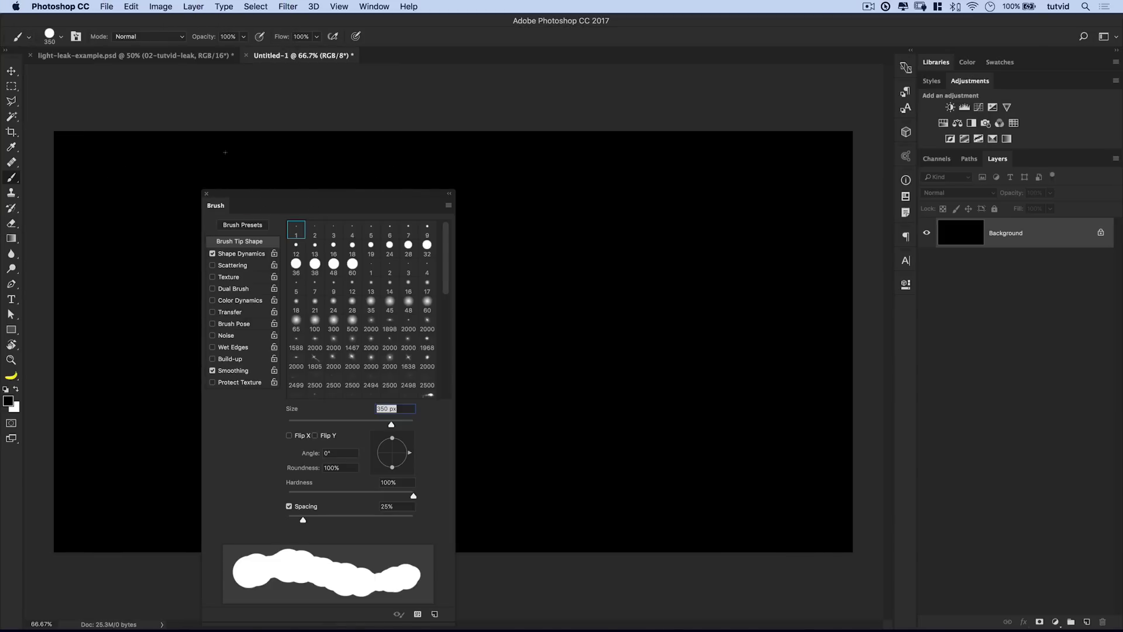
left_click_drag(256, 201, 390, 134)
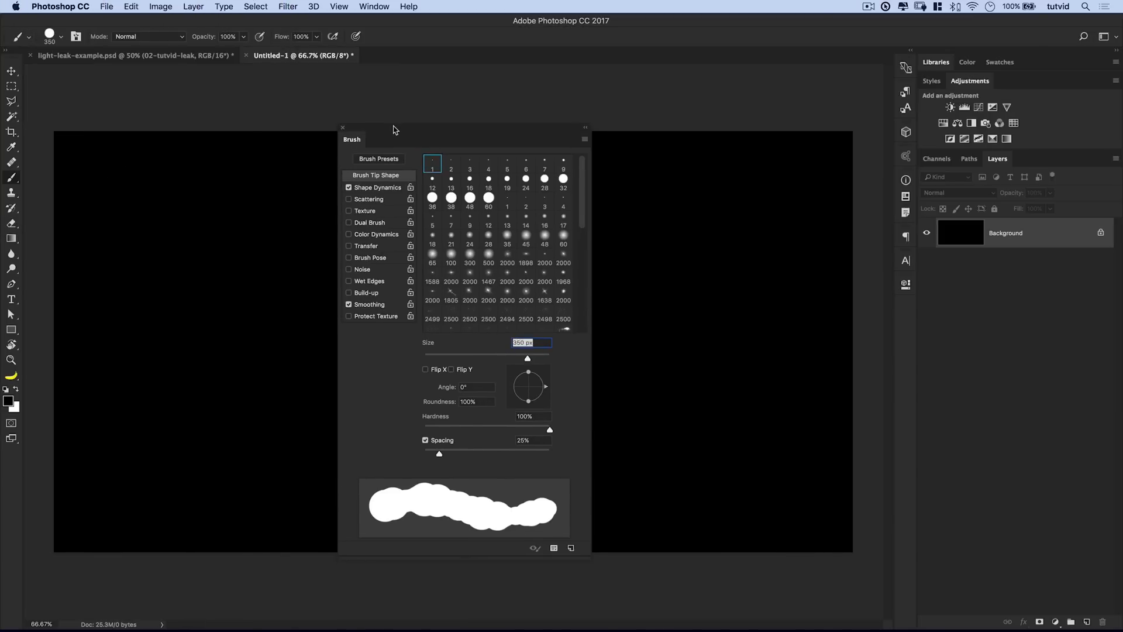
left_click(376, 187)
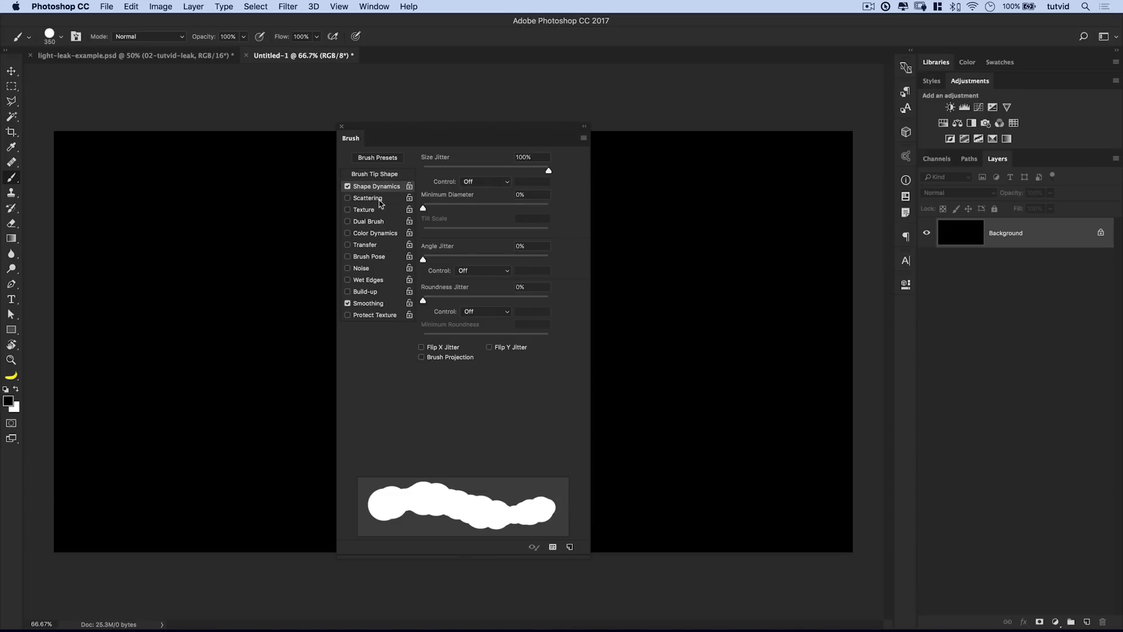
mouse_move(548, 173)
left_mouse_down()
mouse_move(420, 176)
mouse_move(556, 173)
left_mouse_up()
left_click(338, 126)
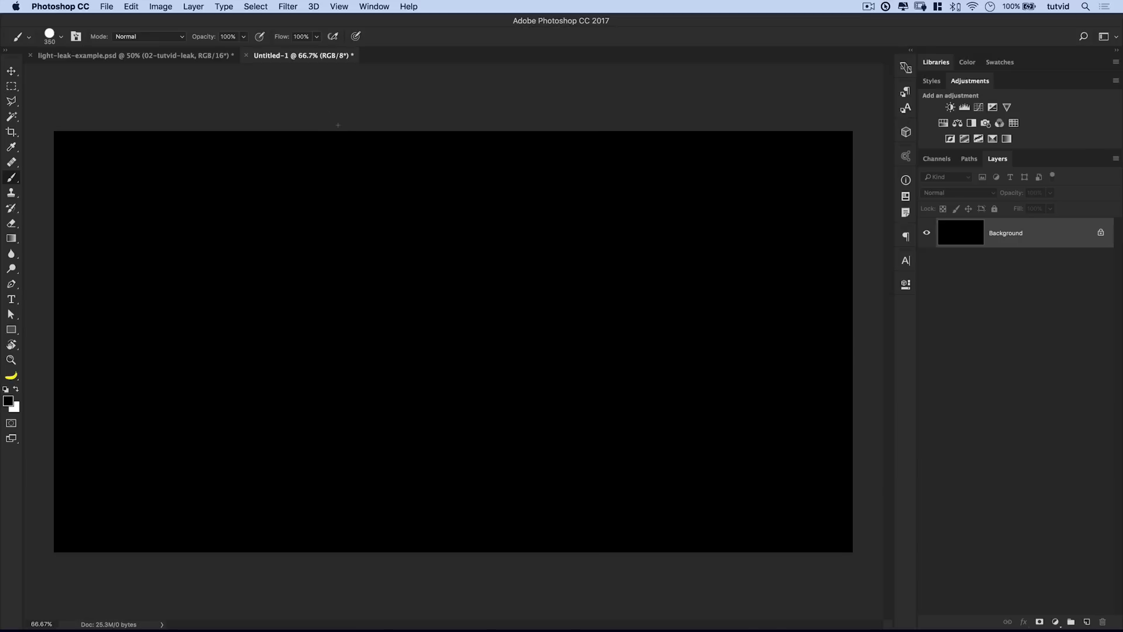
- Set the brush to Color Dodge mode at 30% opacity
left_click(160, 37)
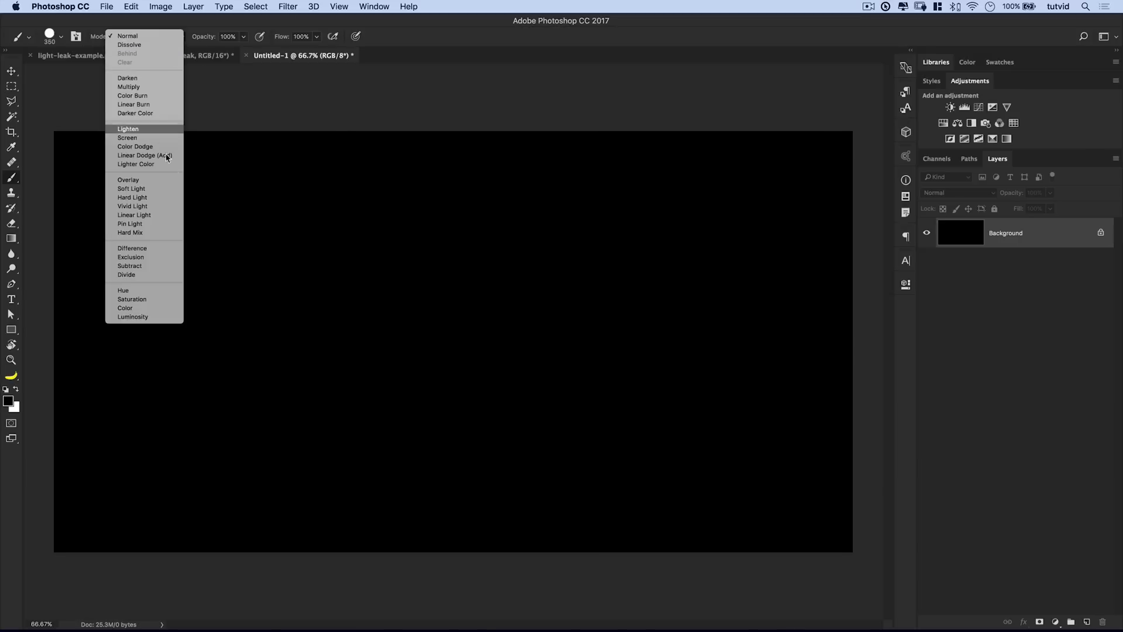
left_click(138, 147)
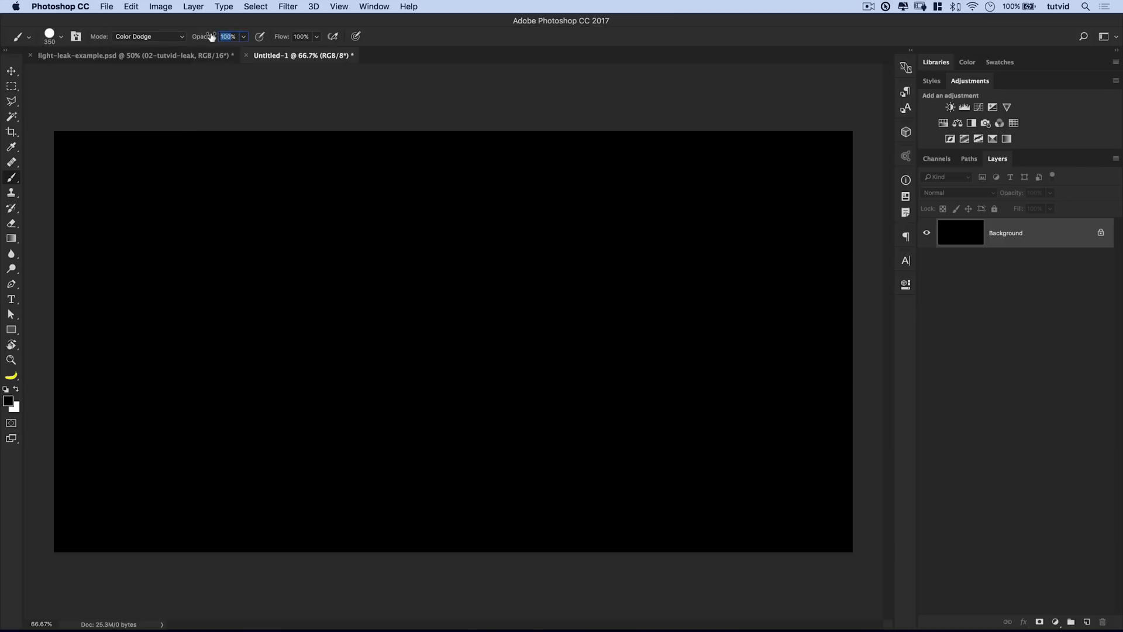
type("3")
key("Tab")
- Add a new empty layer named 'colors'
left_click(1088, 622)
double_click(999, 232)
type("colors")
key("Return")
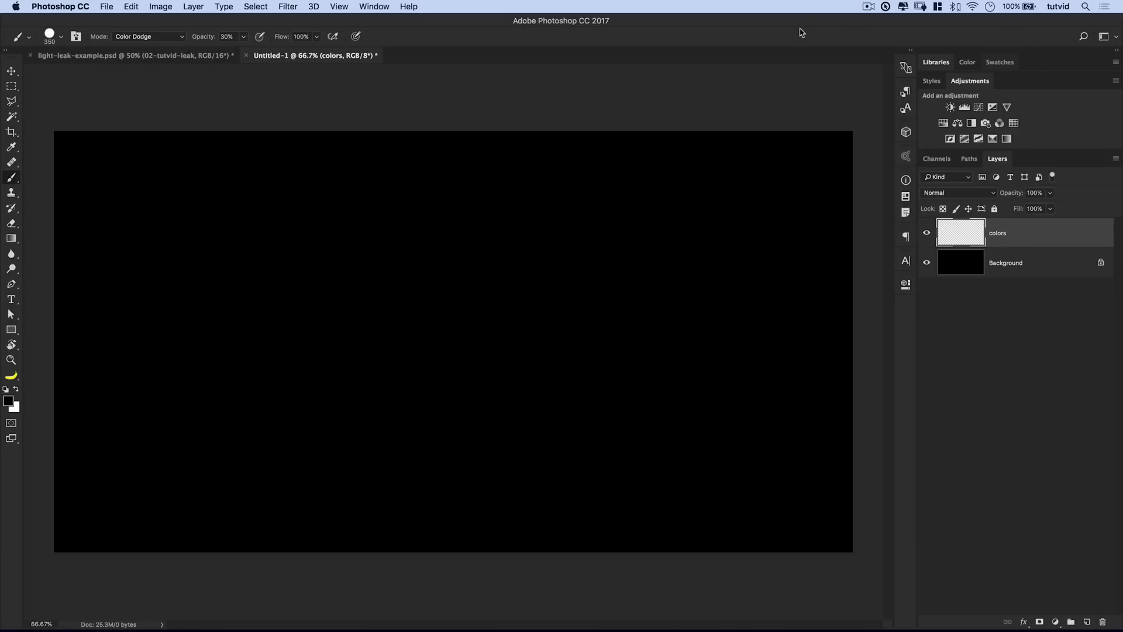
left_click(999, 62)
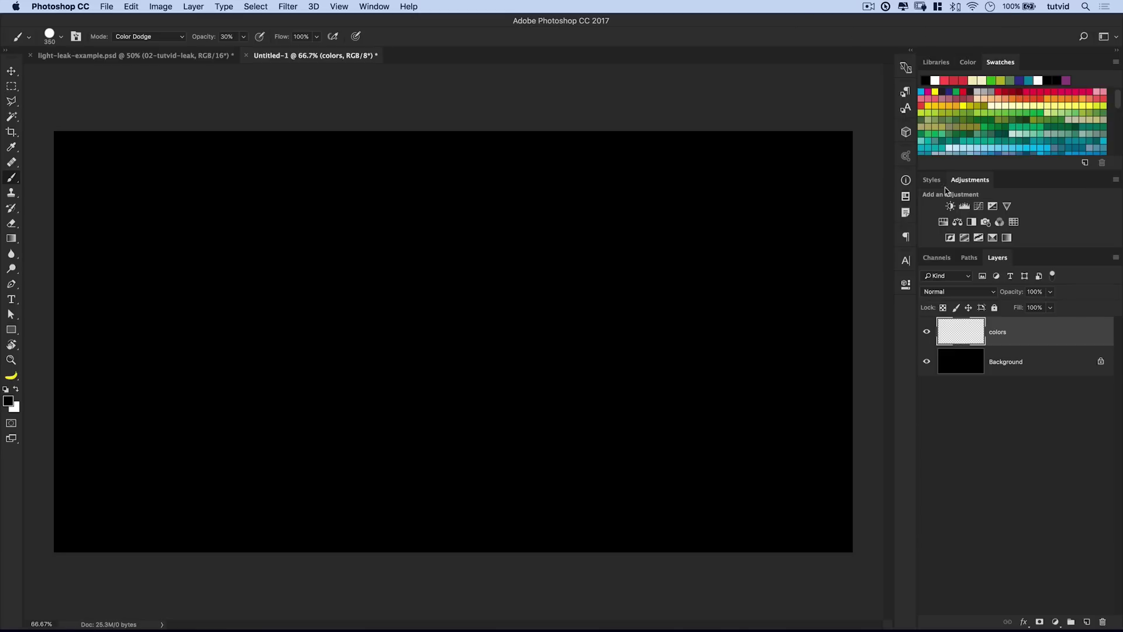
- In Chrome, start the Coolors generator and regenerate palettes until a blue-and-orange scheme appears
key("super+Tab")
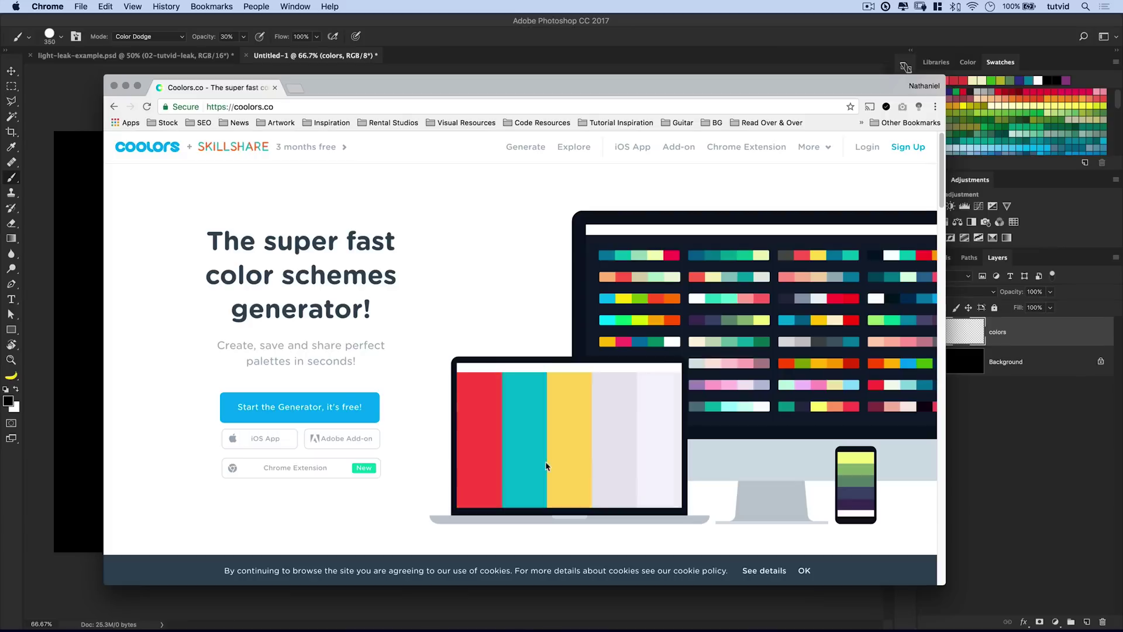
left_click(320, 404)
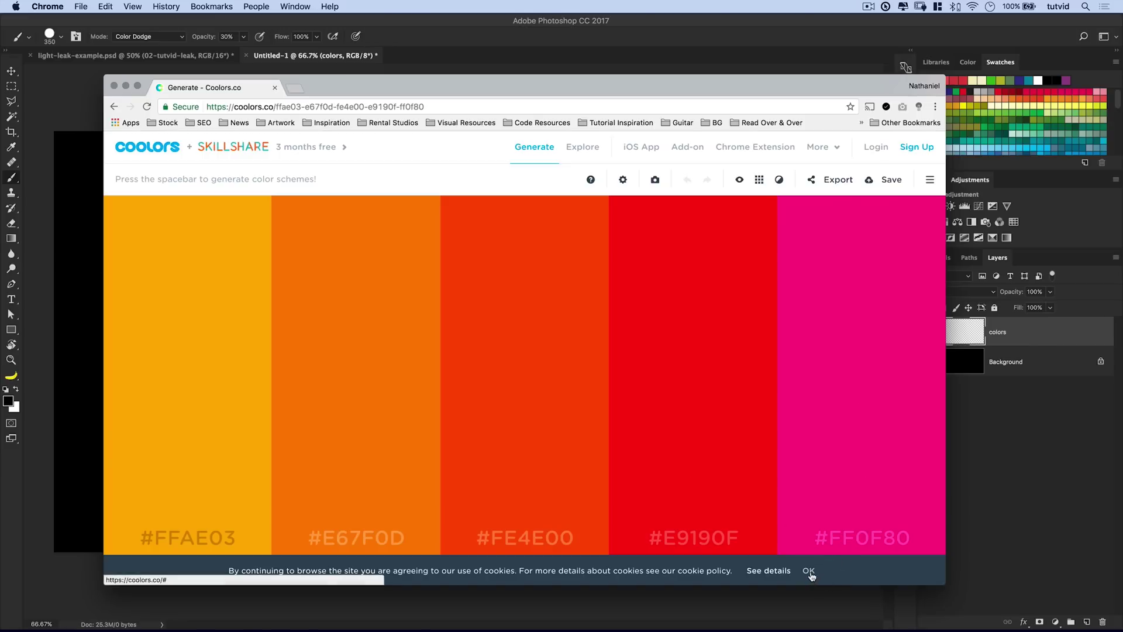
left_click(810, 571)
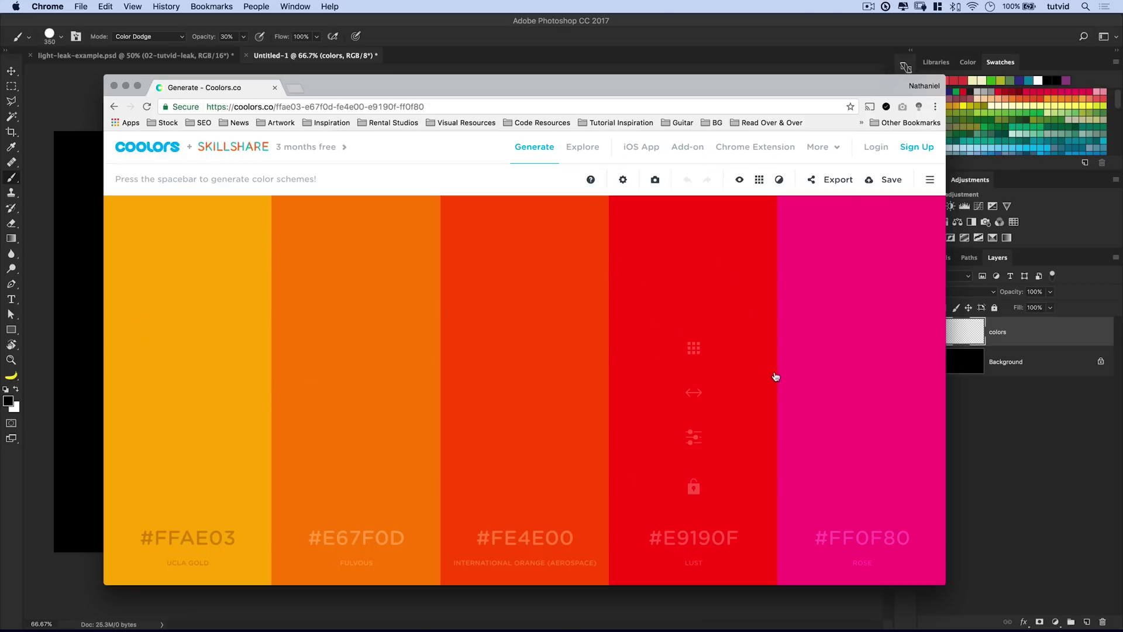
key("space")
key("space")
key("space")
key("space")
key("space")
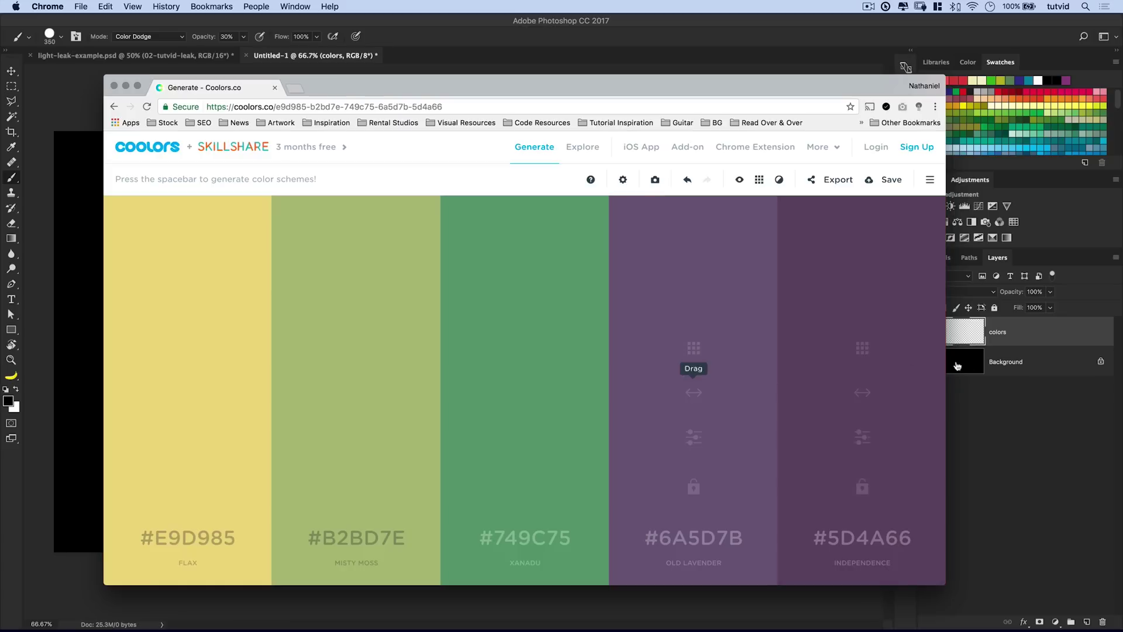
key("space")
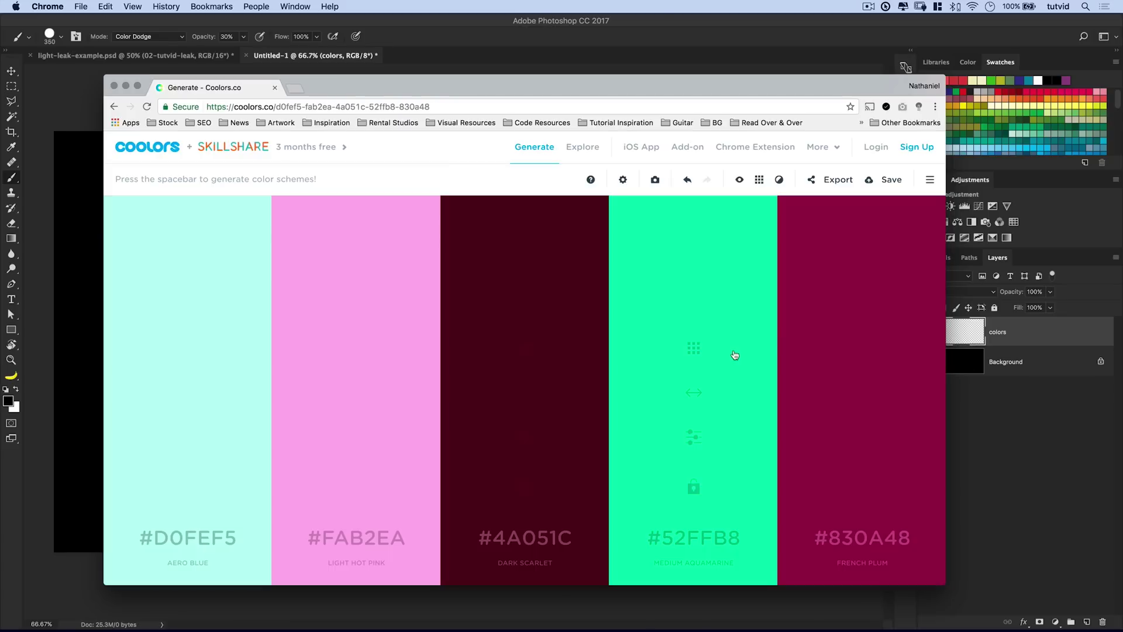
key("space")
key("space")
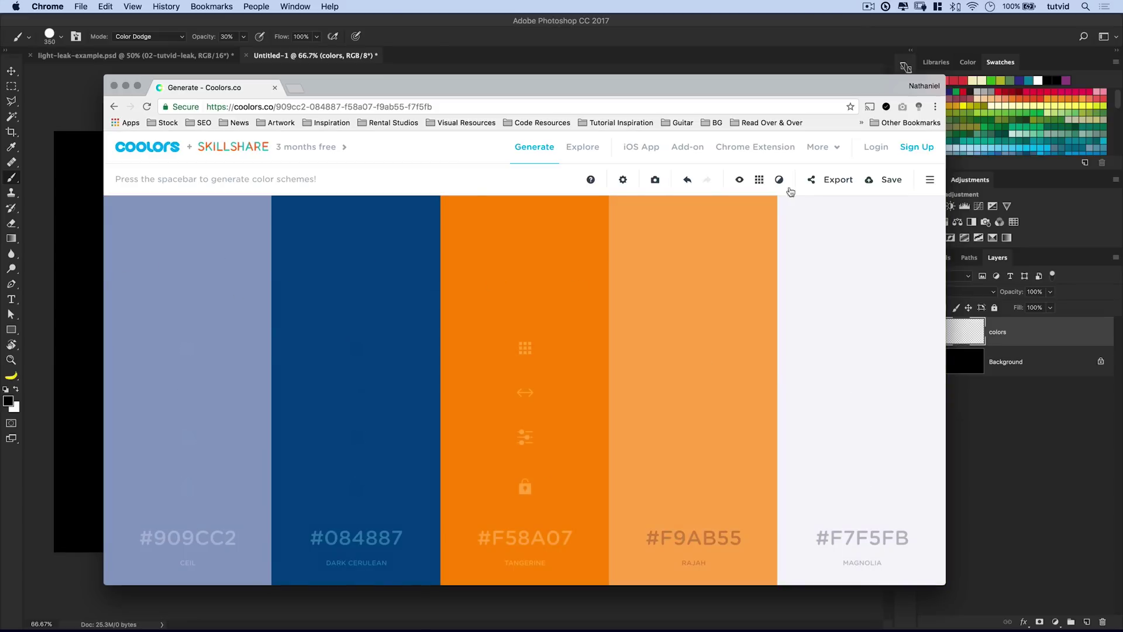
- Export the Coolors palette as a PNG and copy the image back to Photoshop
left_click(834, 179)
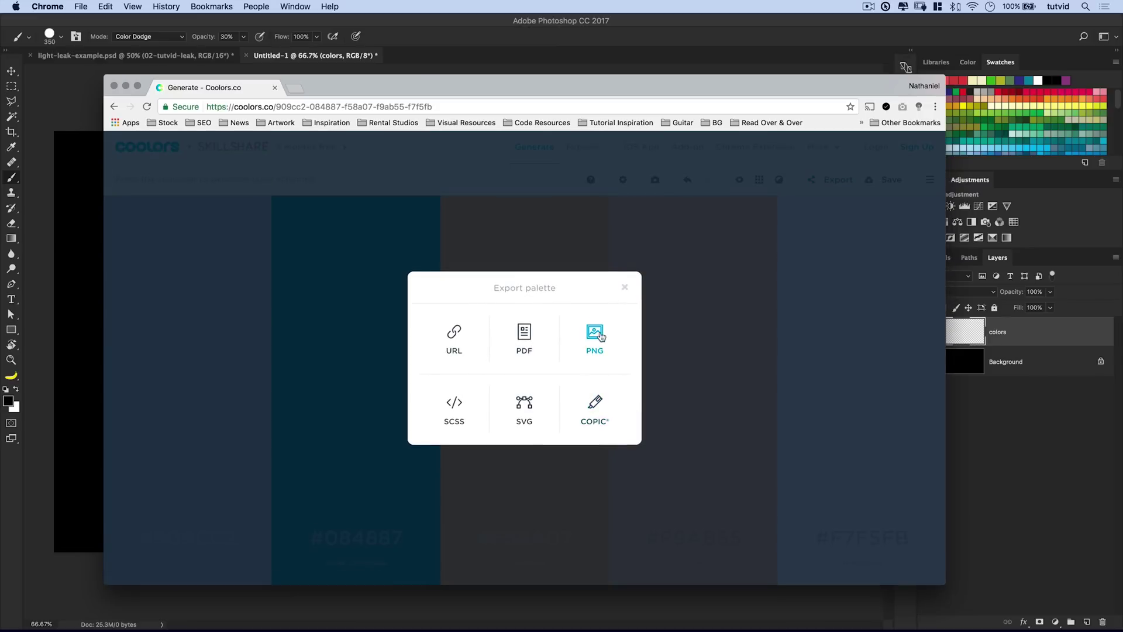
left_click(600, 336)
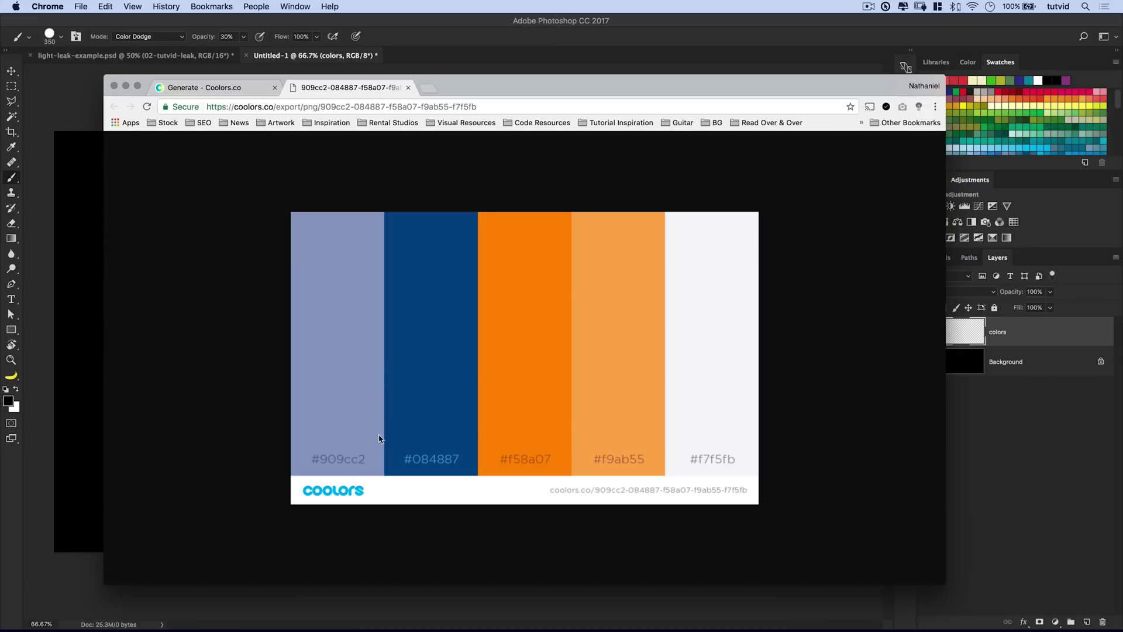
right_click(423, 350)
left_click(480, 378)
left_click(543, 62)
- Paste the palette image and move it to the canvas's bottom edge
key("super+v")
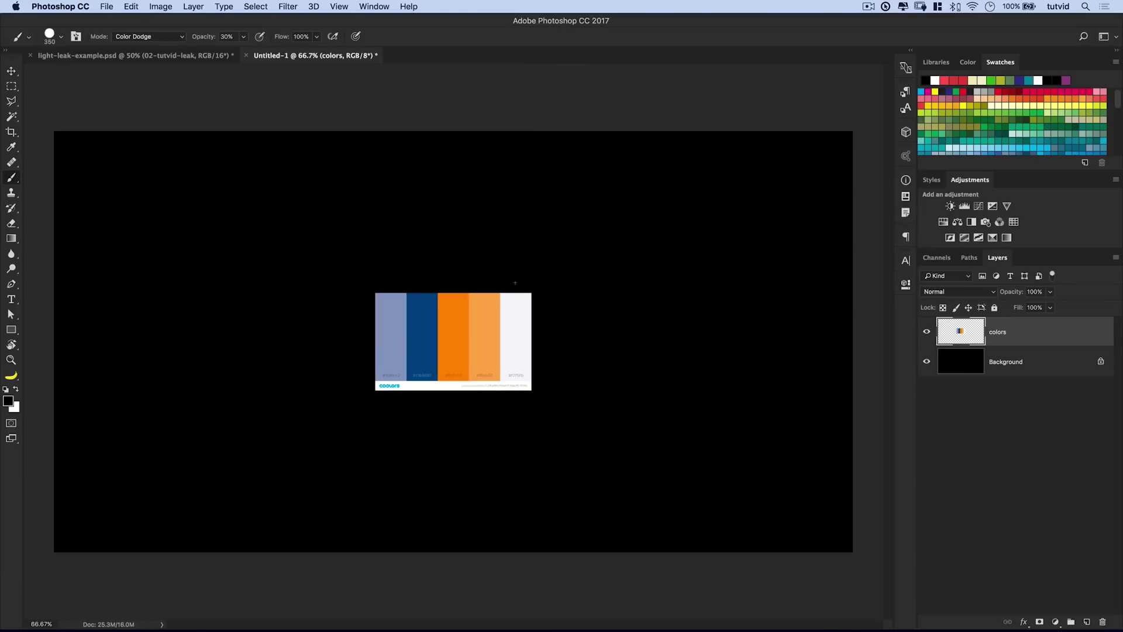
key("v")
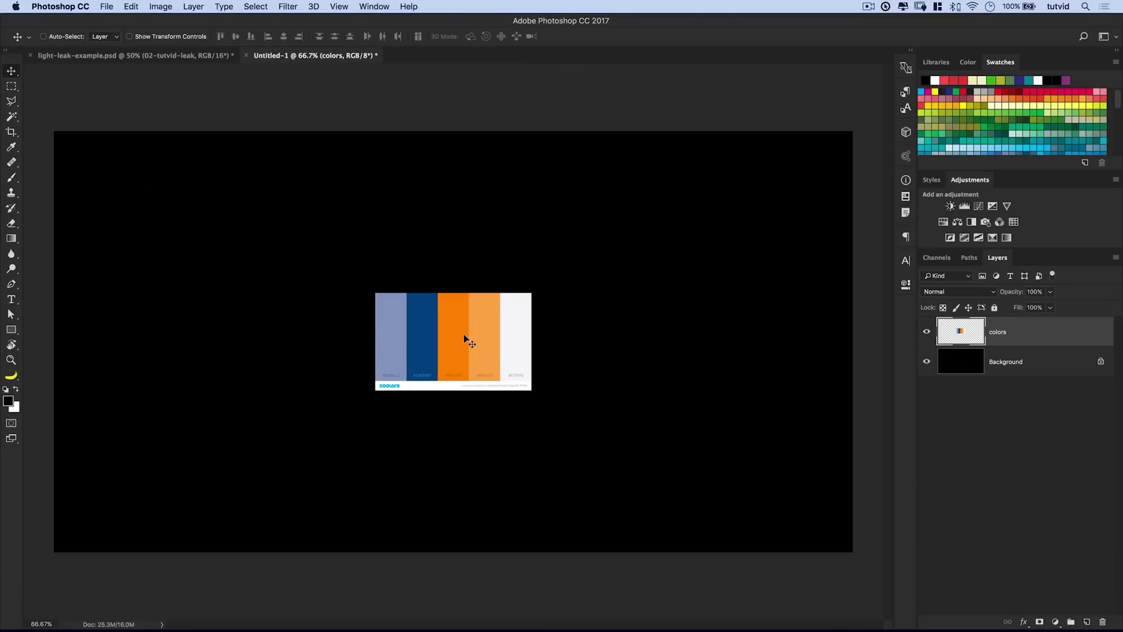
mouse_move(466, 339)
left_mouse_down()
mouse_move(765, 578)
mouse_move(782, 578)
mouse_move(468, 576)
left_mouse_up()
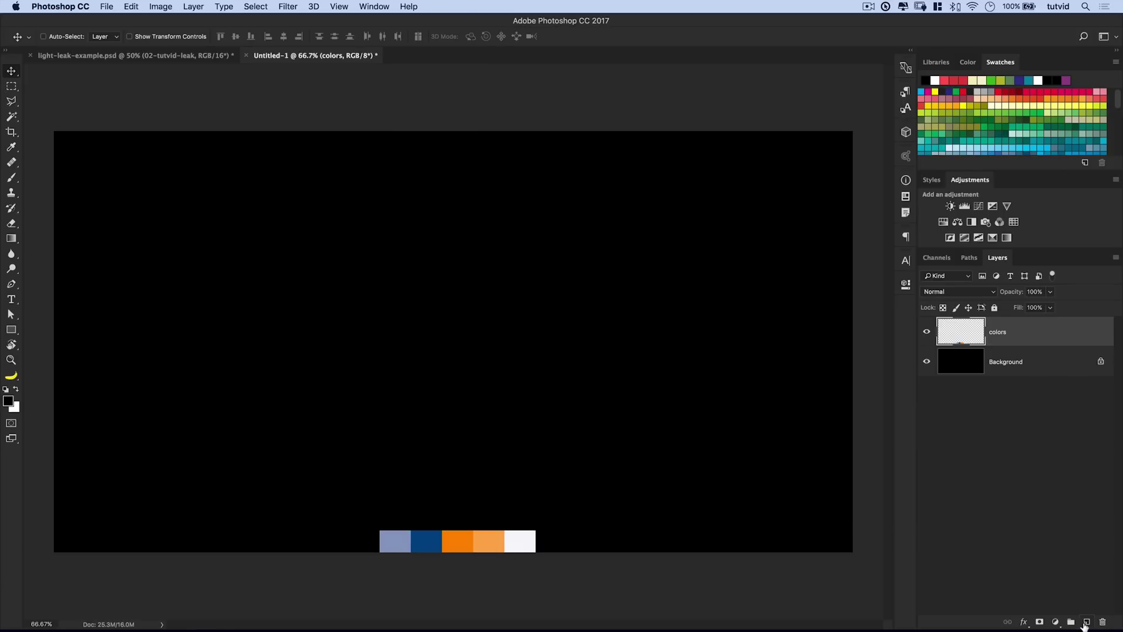
- Add a new empty layer named 'leak' above 'colors' and pick the brush
left_click(1085, 623)
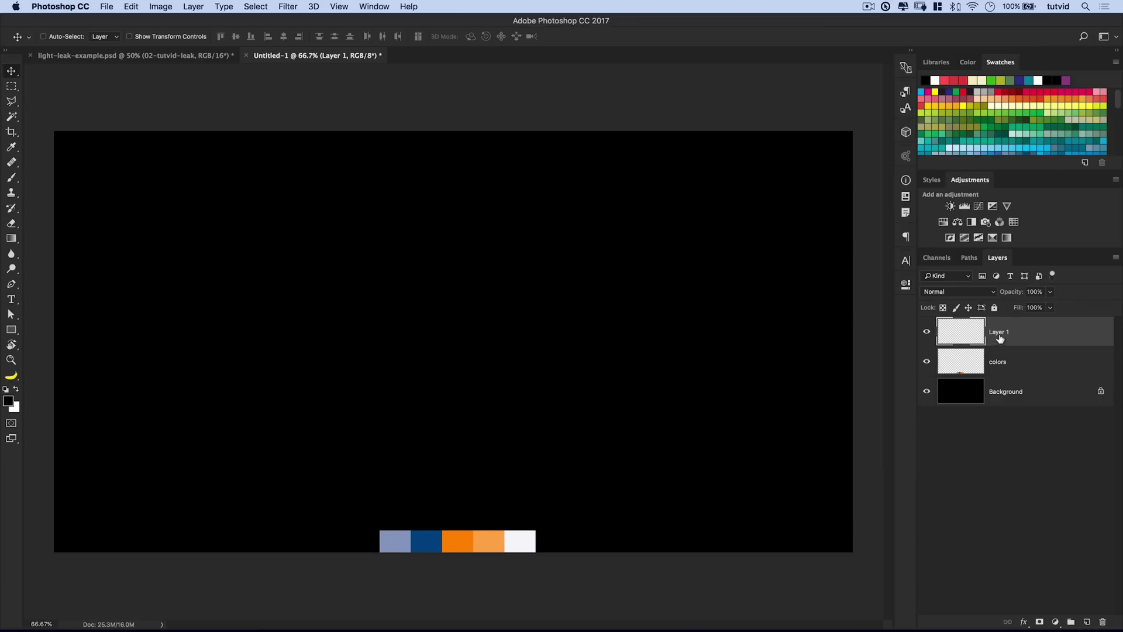
double_click(999, 332)
type("leak")
key("Return")
left_click(14, 181)
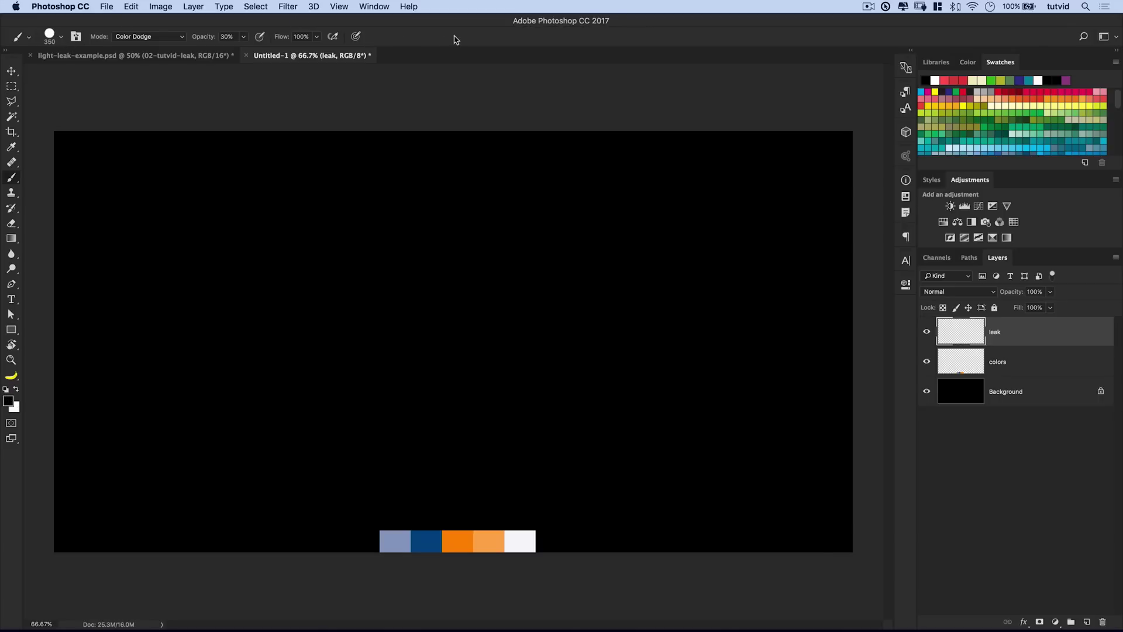
key("alt")
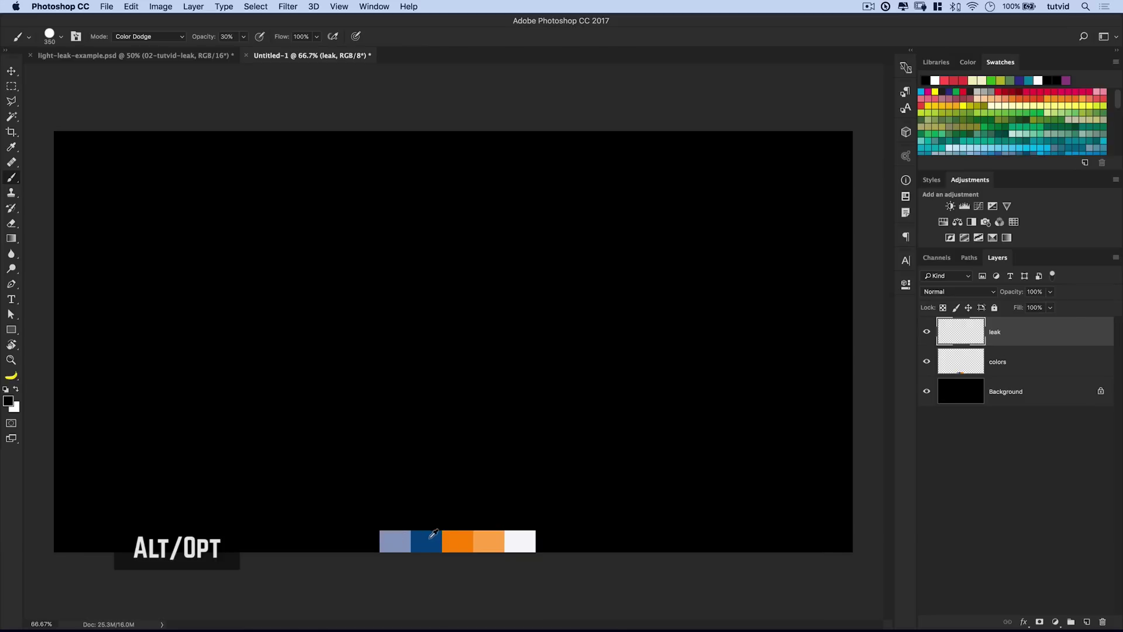
- Sample the dark blue swatch and paint blue bokeh across the top-left corner and left edge
left_click(420, 538, "alt")
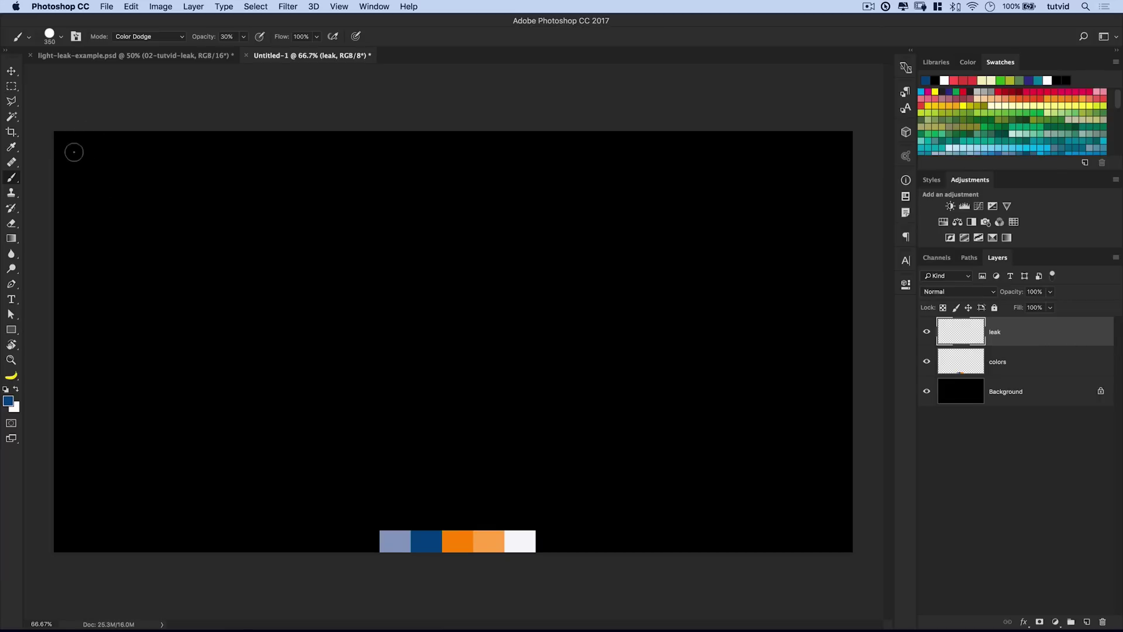
mouse_move(73, 150)
left_mouse_down()
mouse_move(67, 133)
mouse_move(88, 125)
mouse_move(105, 245)
mouse_move(65, 226)
mouse_move(103, 293)
mouse_move(43, 273)
mouse_move(90, 378)
mouse_move(125, 153)
mouse_move(235, 135)
mouse_move(170, 155)
mouse_move(80, 268)
mouse_move(35, 238)
left_mouse_up()
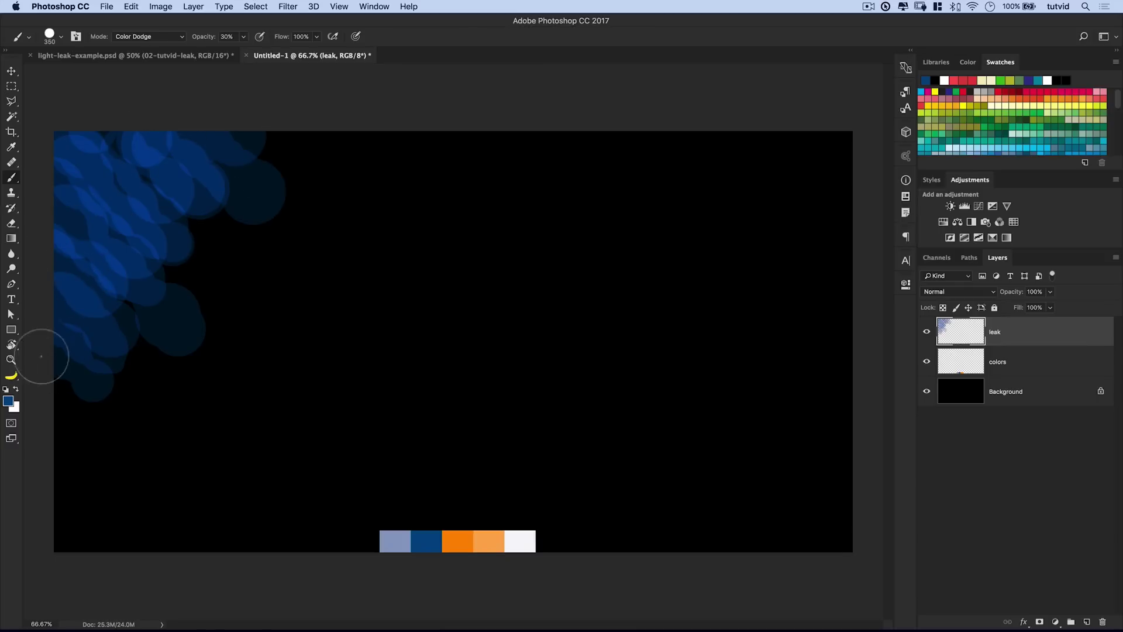
left_click_drag(41, 357, 93, 438)
mouse_move(300, 200)
left_mouse_down()
mouse_move(307, 173)
mouse_move(292, 141)
mouse_move(313, 159)
mouse_move(285, 142)
mouse_move(311, 132)
mouse_move(267, 265)
mouse_move(184, 228)
mouse_move(198, 246)
mouse_move(252, 160)
mouse_move(240, 140)
mouse_move(324, 131)
mouse_move(311, 171)
left_mouse_up()
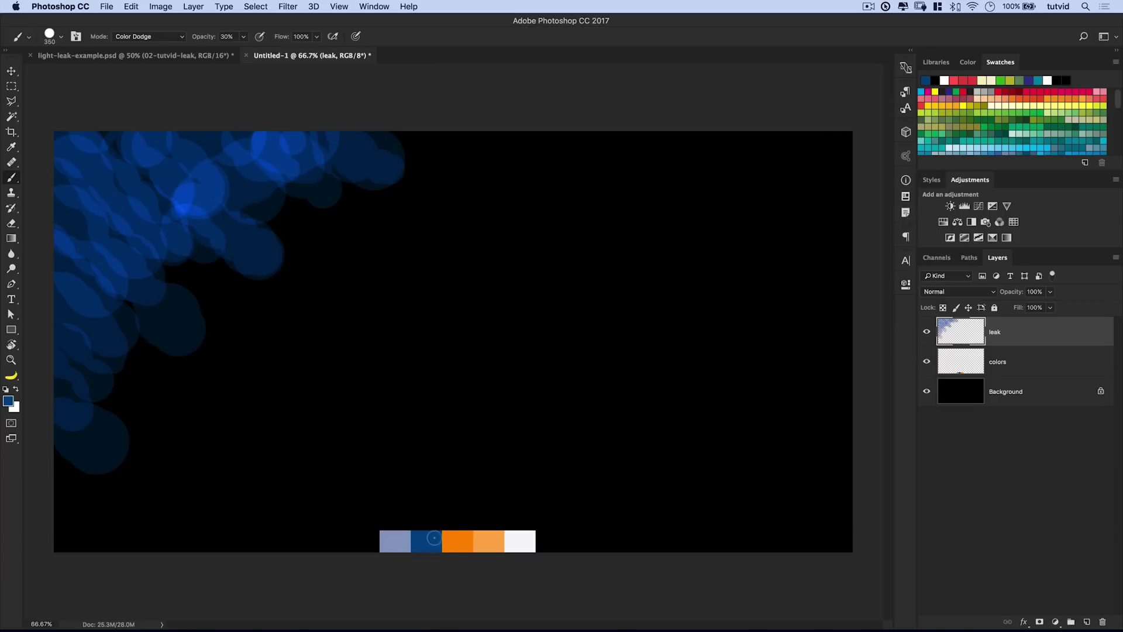
- Sample lavender and paint over the blue dabs to brighten them toward cyan
left_click(402, 535, "alt")
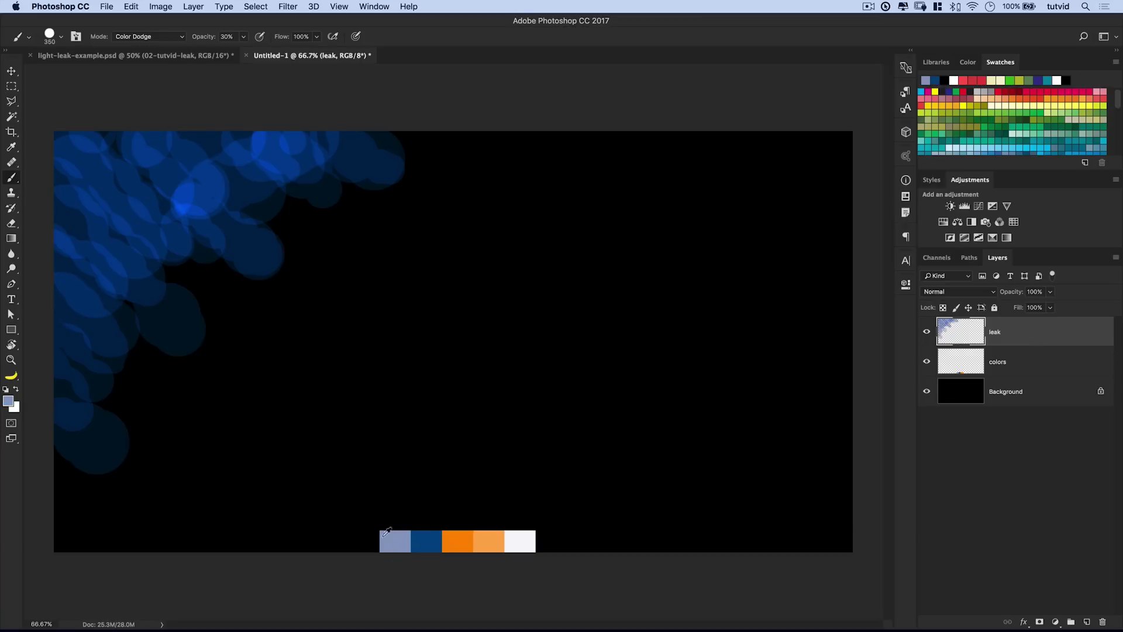
left_click_drag(52, 228, 51, 271)
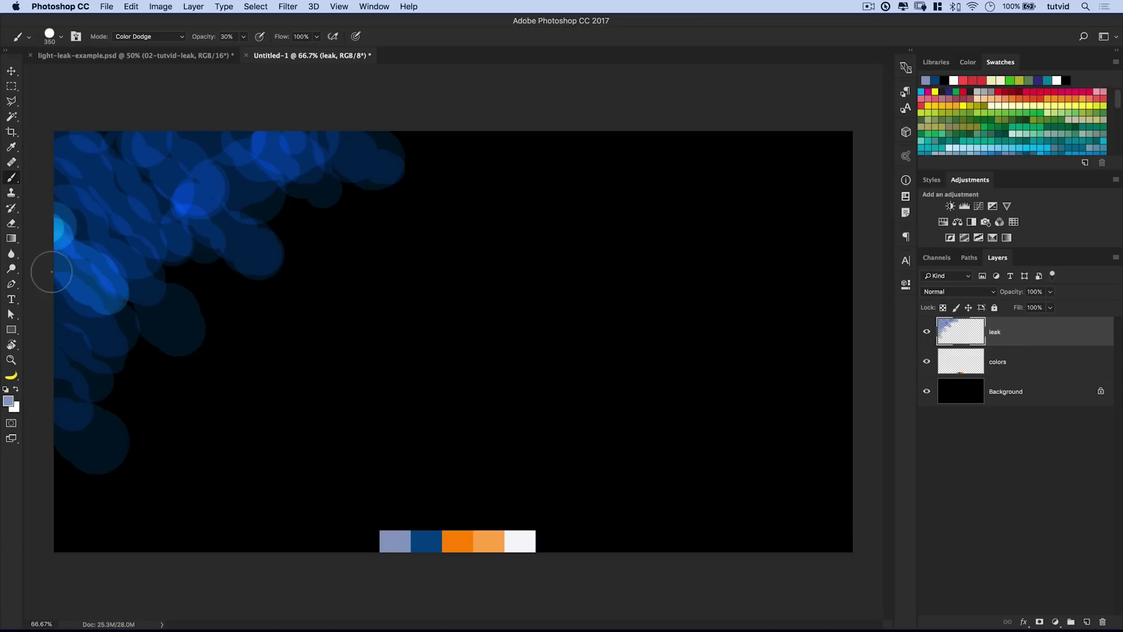
mouse_move(121, 181)
left_mouse_down()
mouse_move(170, 176)
mouse_move(216, 125)
left_mouse_up()
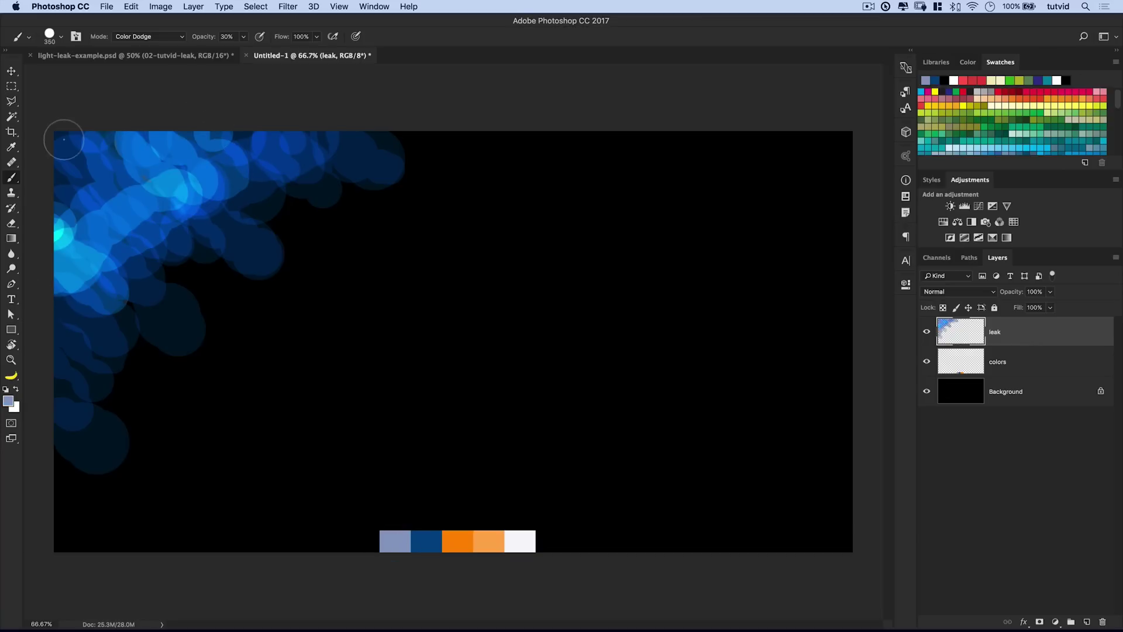
mouse_move(64, 139)
left_mouse_down()
mouse_move(99, 192)
mouse_move(45, 155)
mouse_move(72, 202)
mouse_move(66, 215)
mouse_move(28, 163)
mouse_move(88, 134)
mouse_move(262, 137)
mouse_move(131, 141)
left_mouse_up()
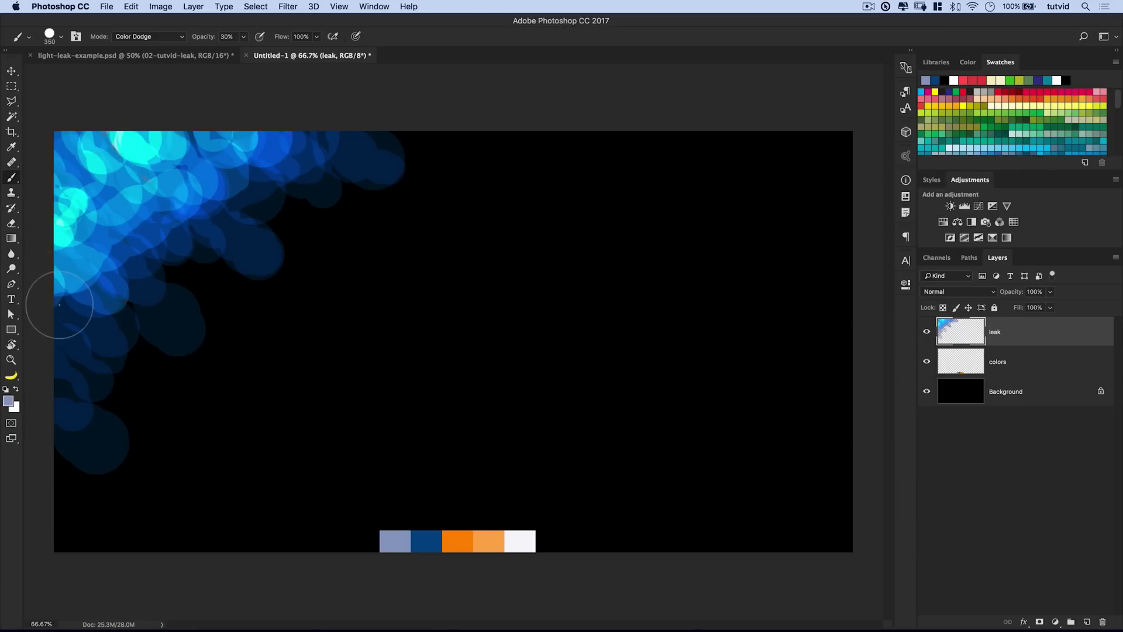
mouse_move(59, 304)
left_mouse_down()
mouse_move(62, 143)
mouse_move(146, 131)
mouse_move(275, 140)
mouse_move(311, 193)
mouse_move(345, 146)
left_mouse_up()
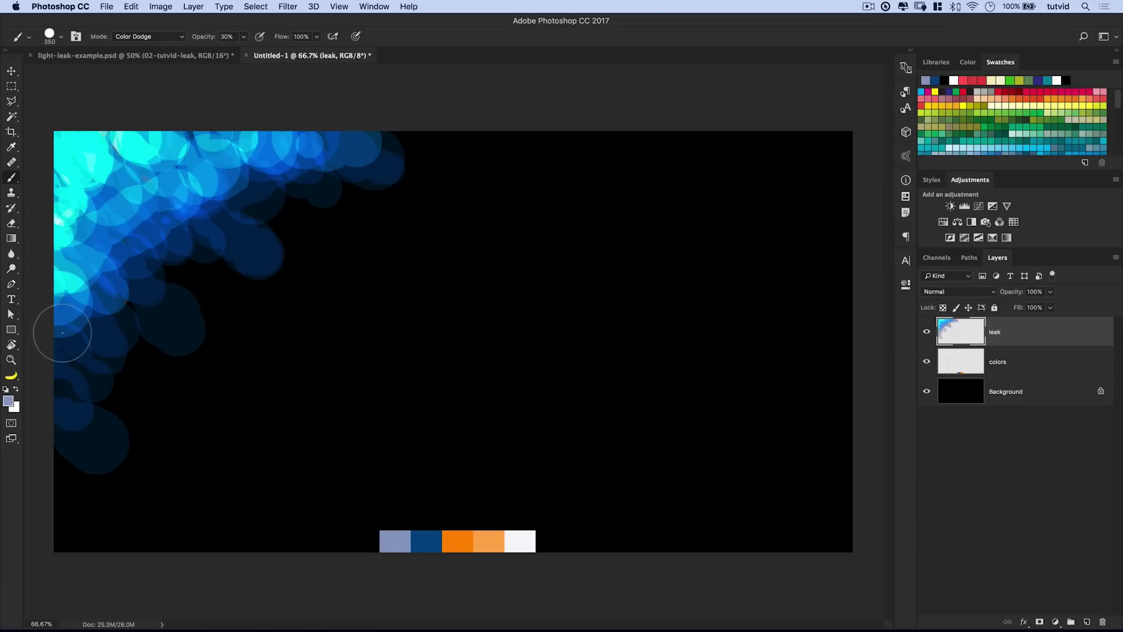
mouse_move(70, 337)
left_mouse_down()
mouse_move(110, 292)
mouse_move(95, 210)
mouse_move(163, 192)
mouse_move(179, 203)
mouse_move(137, 230)
mouse_move(220, 227)
left_mouse_up()
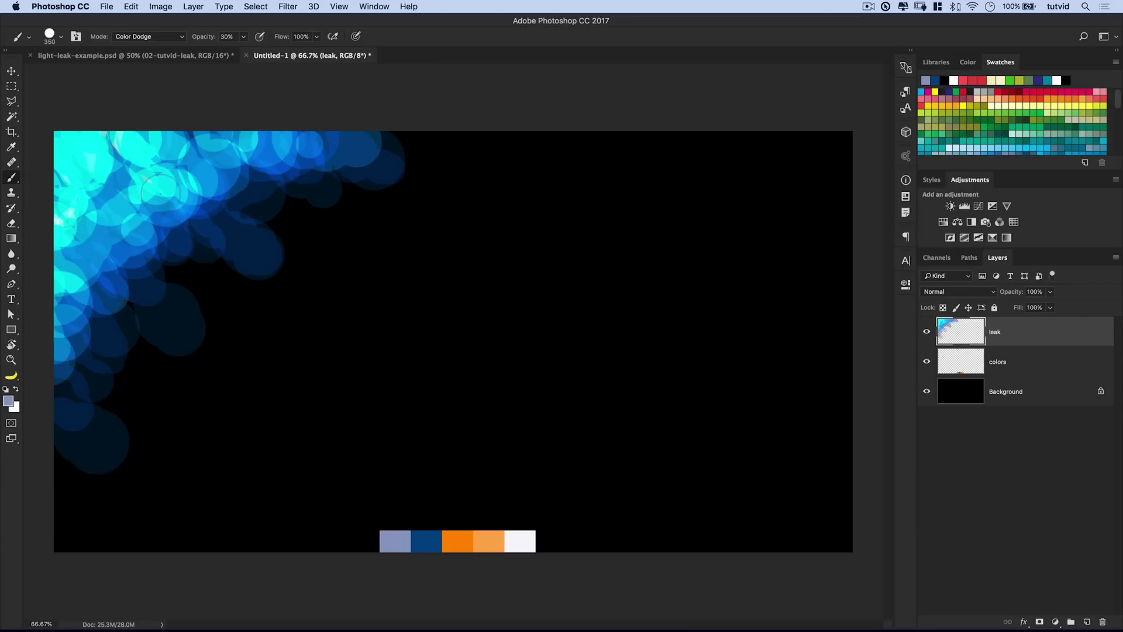
mouse_move(158, 186)
left_mouse_down()
mouse_move(79, 240)
mouse_move(165, 109)
left_mouse_up()
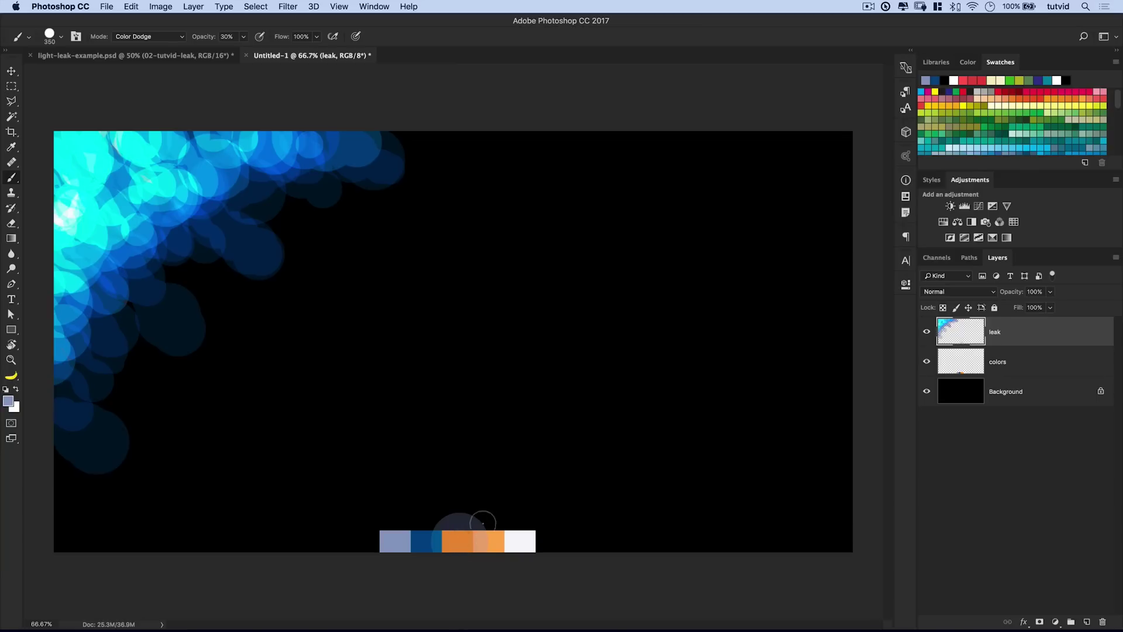
left_click(459, 538, "alt")
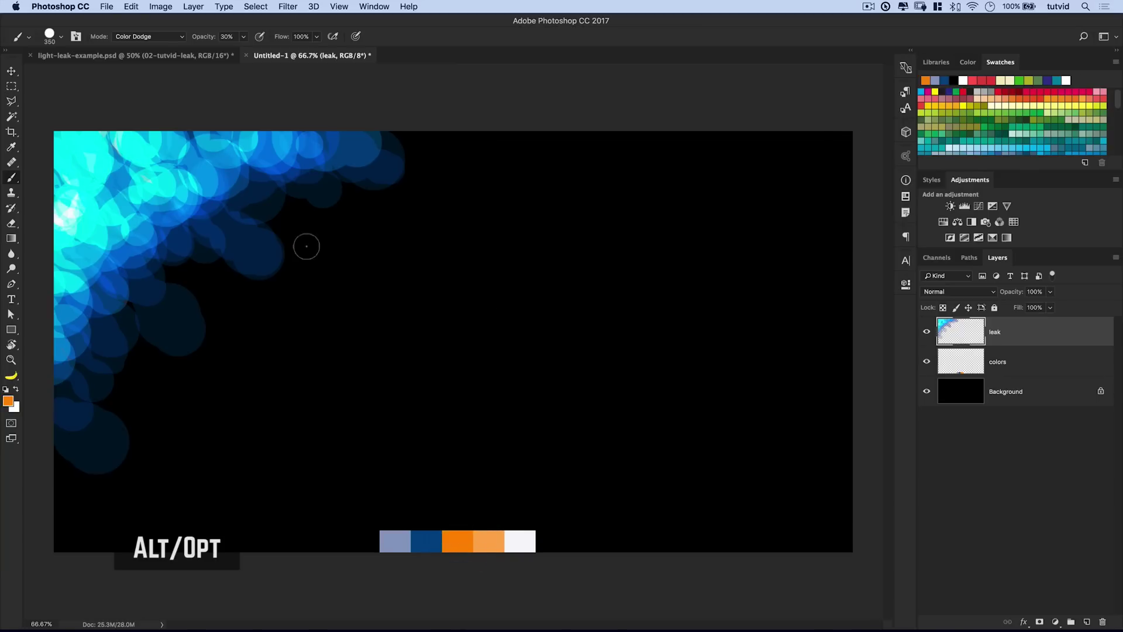
- Paint orange bokeh along the top and lower-left, then pale blue-grey dabs on the left
mouse_move(286, 231)
left_mouse_down()
mouse_move(393, 248)
mouse_move(404, 207)
mouse_move(436, 167)
mouse_move(456, 185)
mouse_move(292, 196)
mouse_move(252, 240)
mouse_move(177, 244)
mouse_move(262, 211)
mouse_move(333, 206)
mouse_move(413, 147)
mouse_move(298, 187)
mouse_move(351, 176)
mouse_move(389, 129)
mouse_move(409, 155)
mouse_move(319, 163)
mouse_move(363, 147)
mouse_move(442, 158)
mouse_move(461, 120)
mouse_move(597, 152)
mouse_move(485, 125)
mouse_move(584, 155)
mouse_move(462, 155)
left_mouse_up()
mouse_move(131, 400)
left_mouse_down()
mouse_move(82, 485)
mouse_move(57, 487)
mouse_move(62, 538)
mouse_move(51, 483)
mouse_move(64, 462)
mouse_move(87, 500)
mouse_move(67, 507)
mouse_move(37, 442)
mouse_move(52, 401)
mouse_move(69, 394)
mouse_move(50, 429)
mouse_move(48, 397)
mouse_move(111, 497)
left_mouse_up()
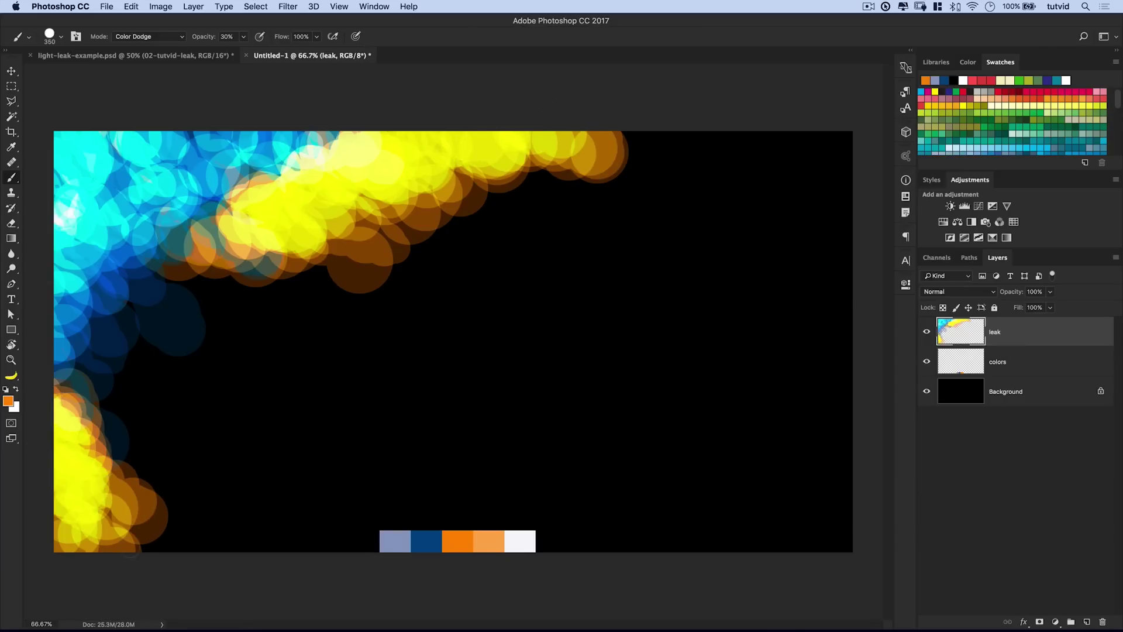
left_click(395, 539, "alt")
mouse_move(102, 388)
left_mouse_down()
mouse_move(73, 345)
mouse_move(123, 409)
mouse_move(94, 404)
mouse_move(160, 404)
left_mouse_up()
left_click(161, 403)
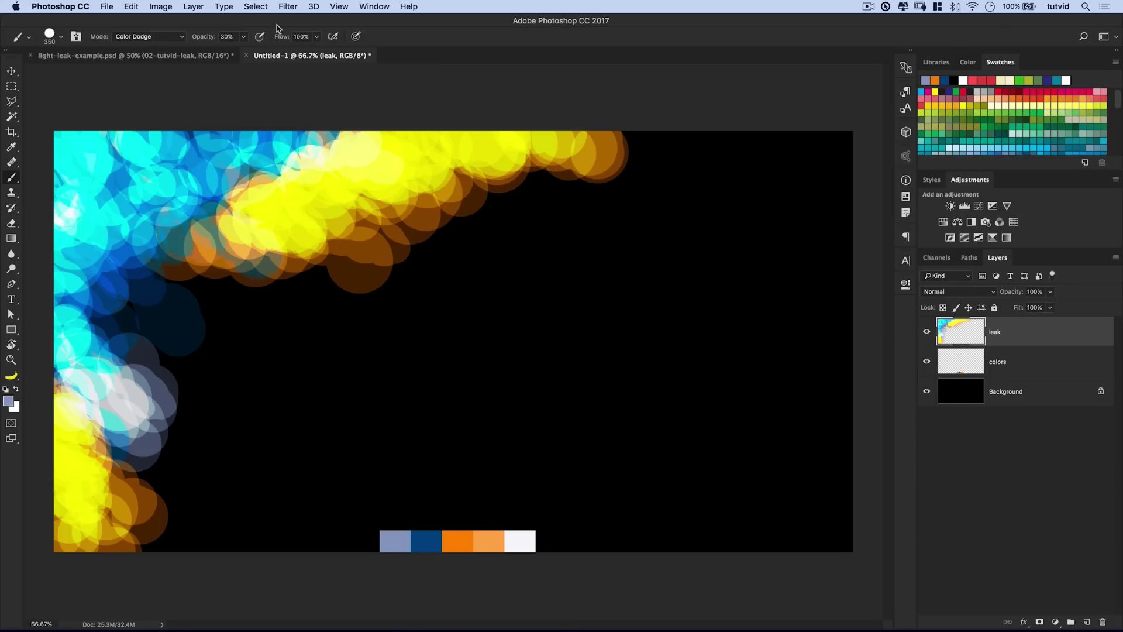
left_click(287, 7)
- Preview a 150 px Gaussian Blur on the leak layer, then cancel it
mouse_move(394, 146)
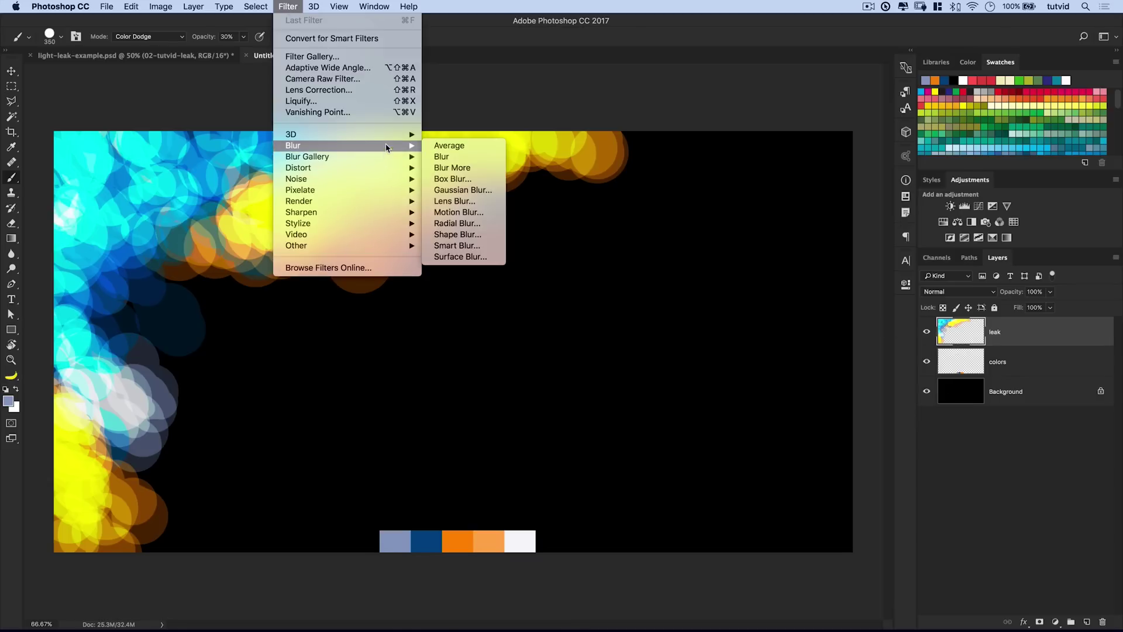
left_click(483, 190)
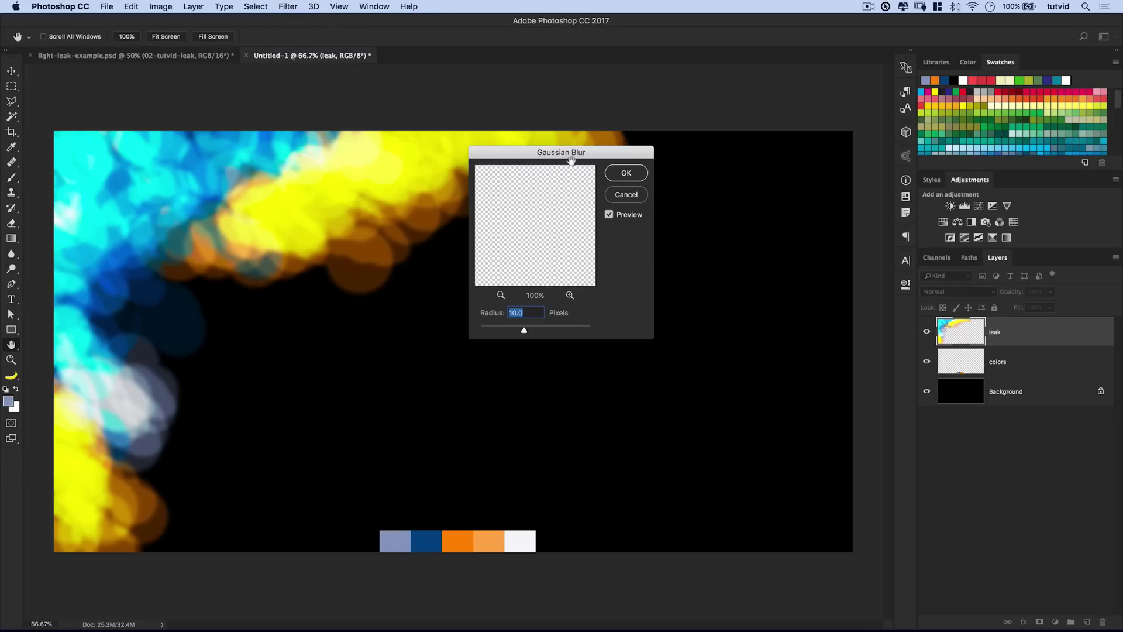
left_click_drag(571, 153, 531, 263)
type("1")
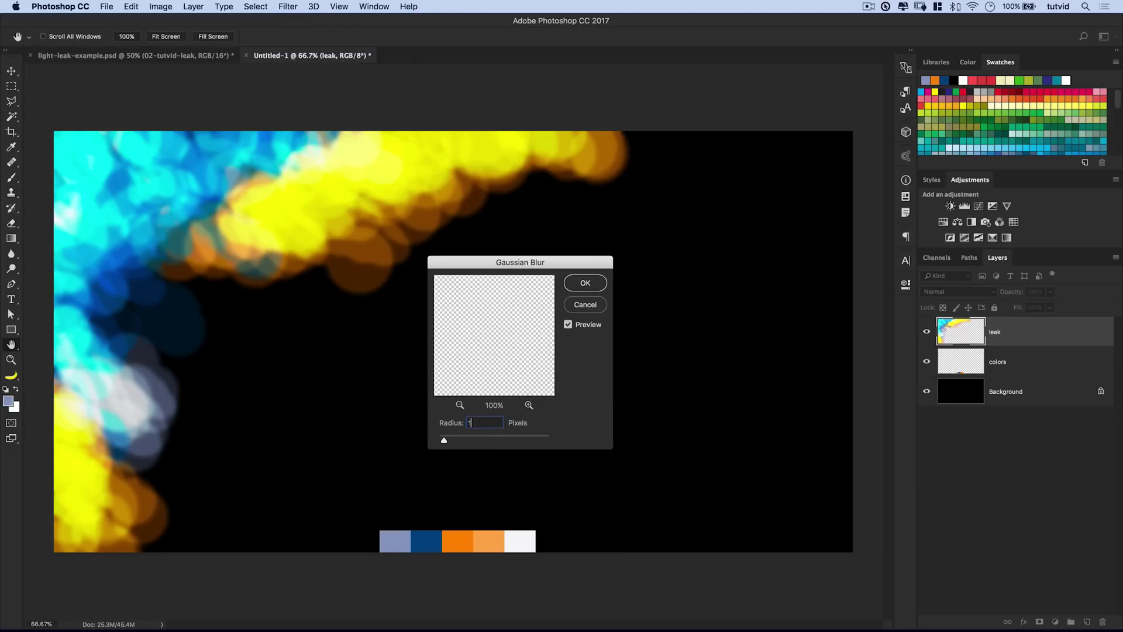
type("50")
key("Tab")
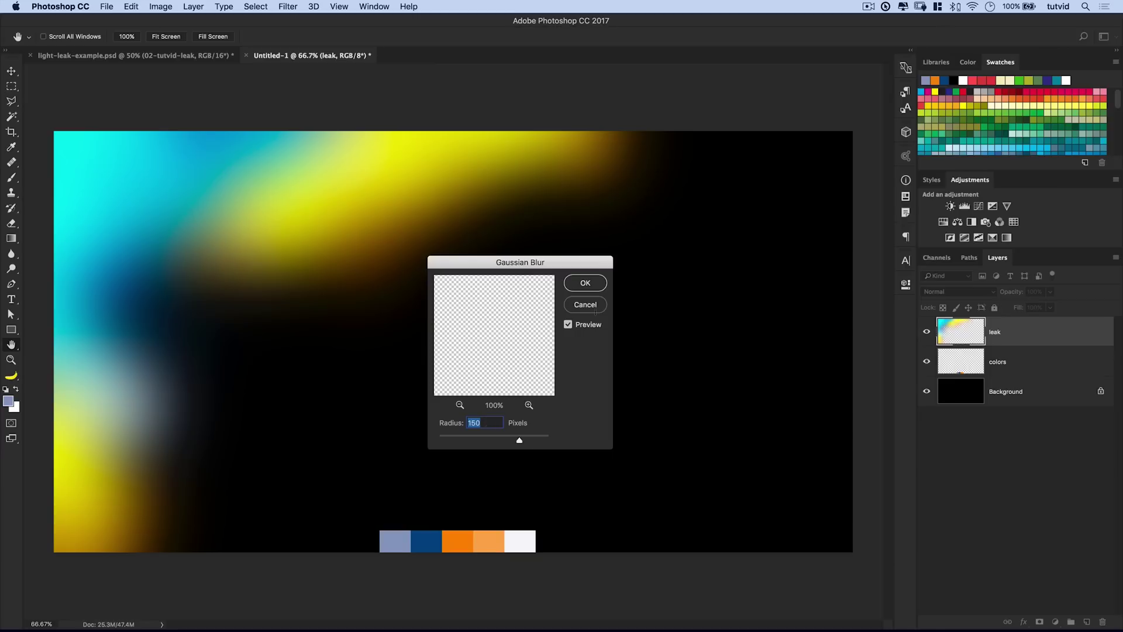
left_click(584, 304)
- Apply a −36°, 2000-pixel Motion Blur to the leak layer and duplicate it
left_click(287, 6)
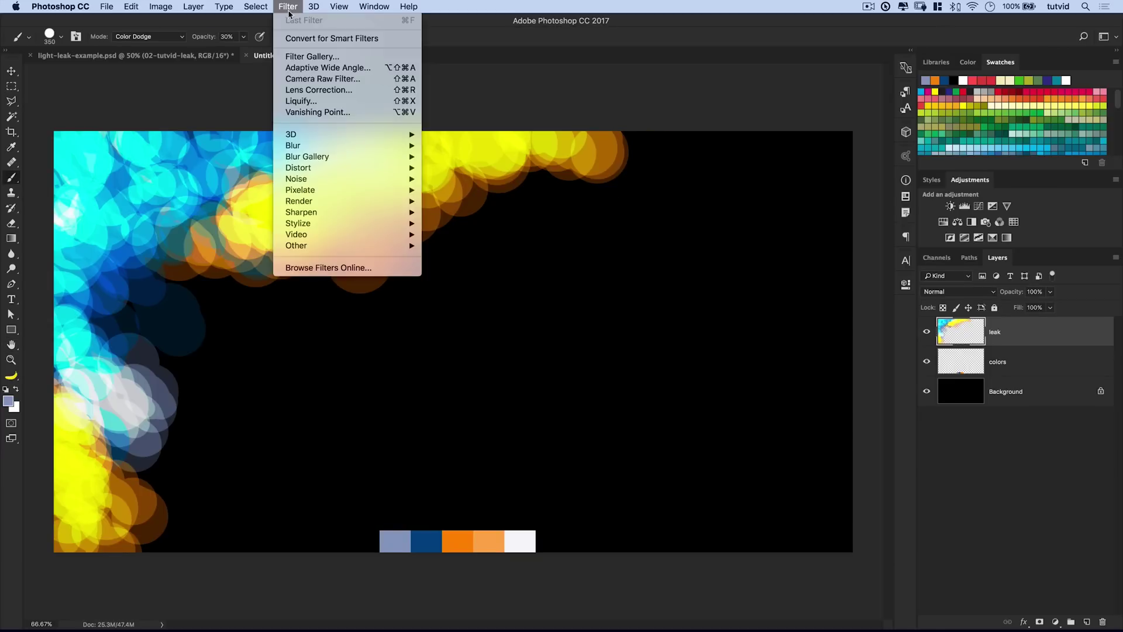
mouse_move(375, 148)
left_click(469, 217)
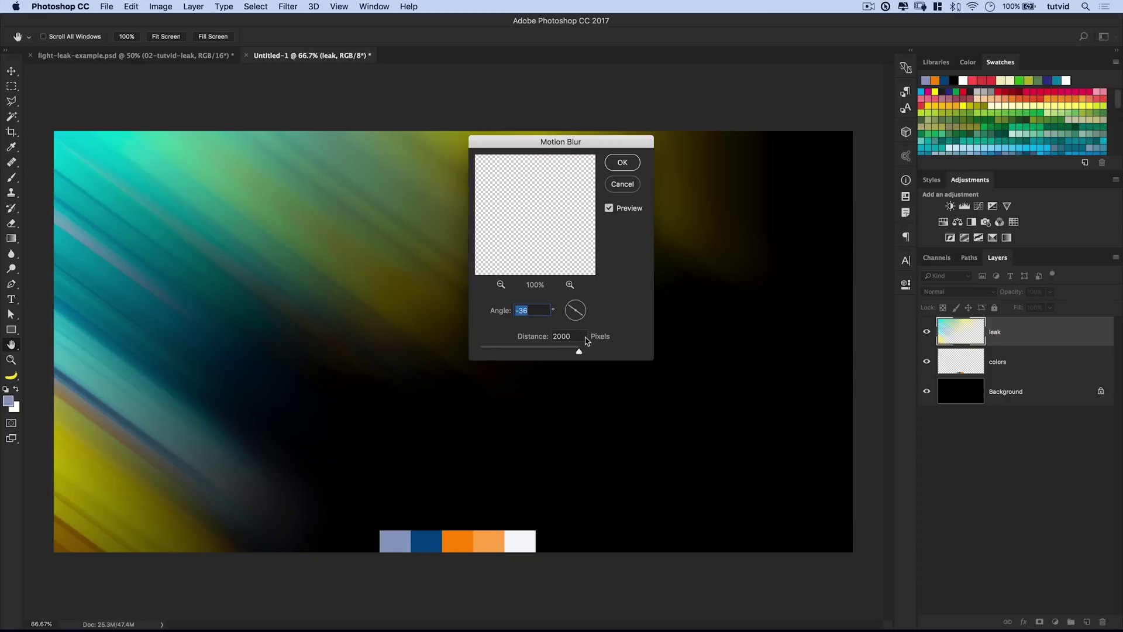
left_click(573, 336)
left_click(622, 164)
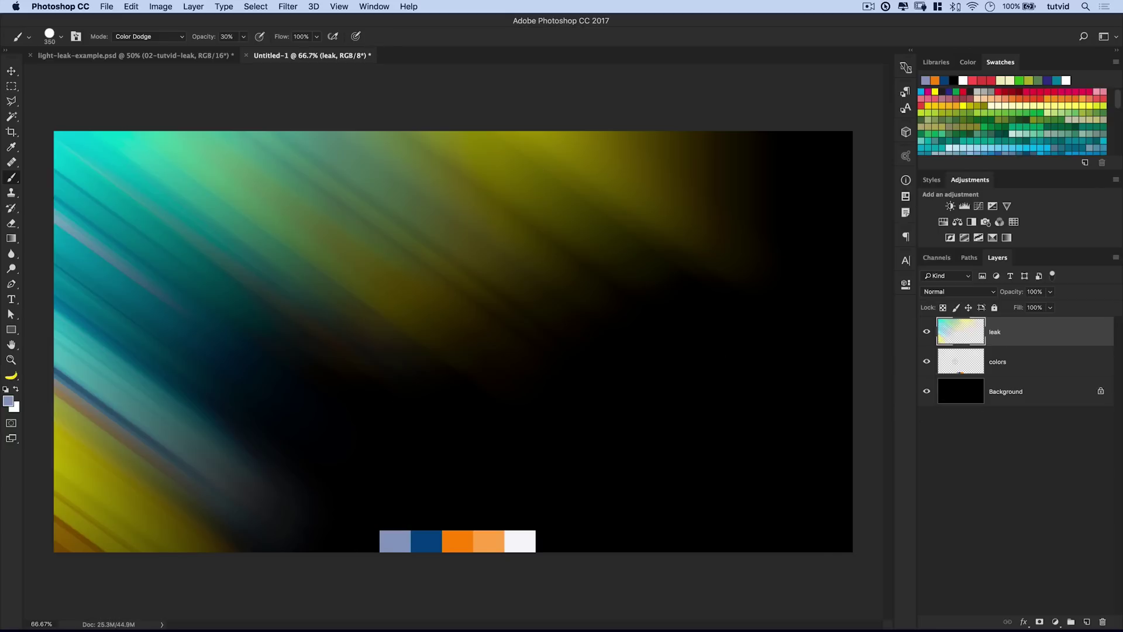
key("super+j")
key("super+j")
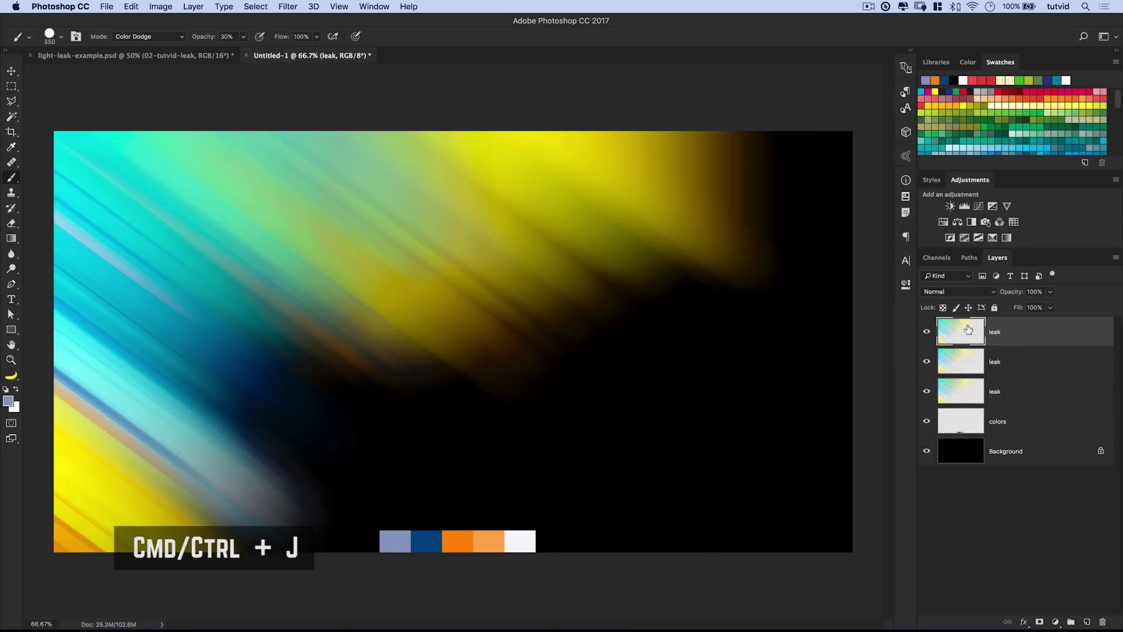
- Select the three leak layers and merge them into one with Cmd+E
left_click(1017, 391, "shift")
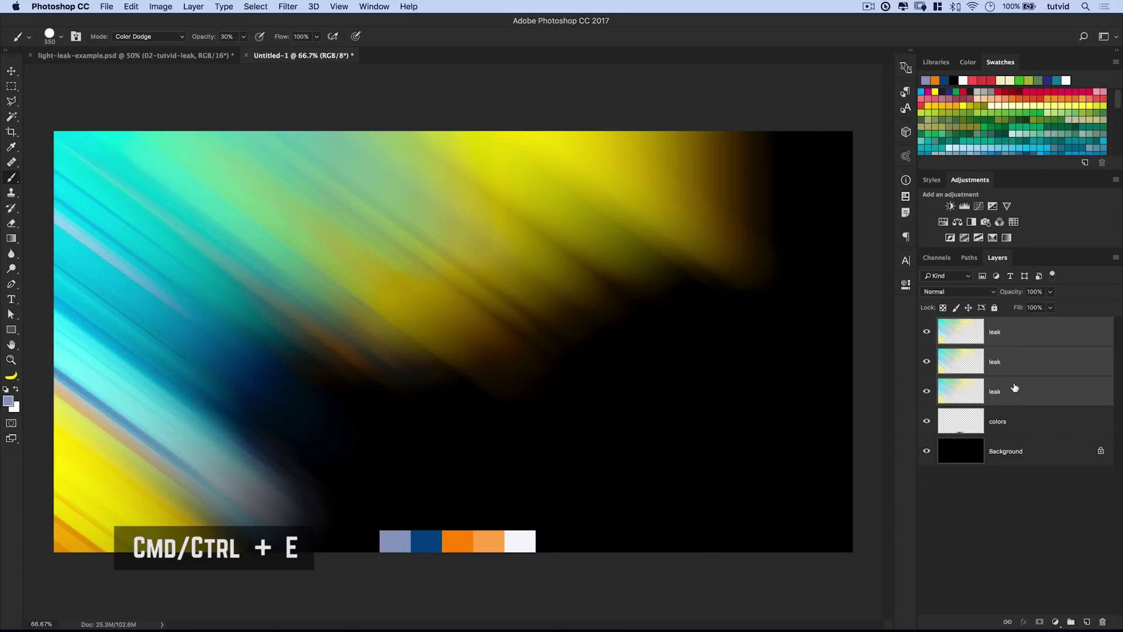
key("super+e")
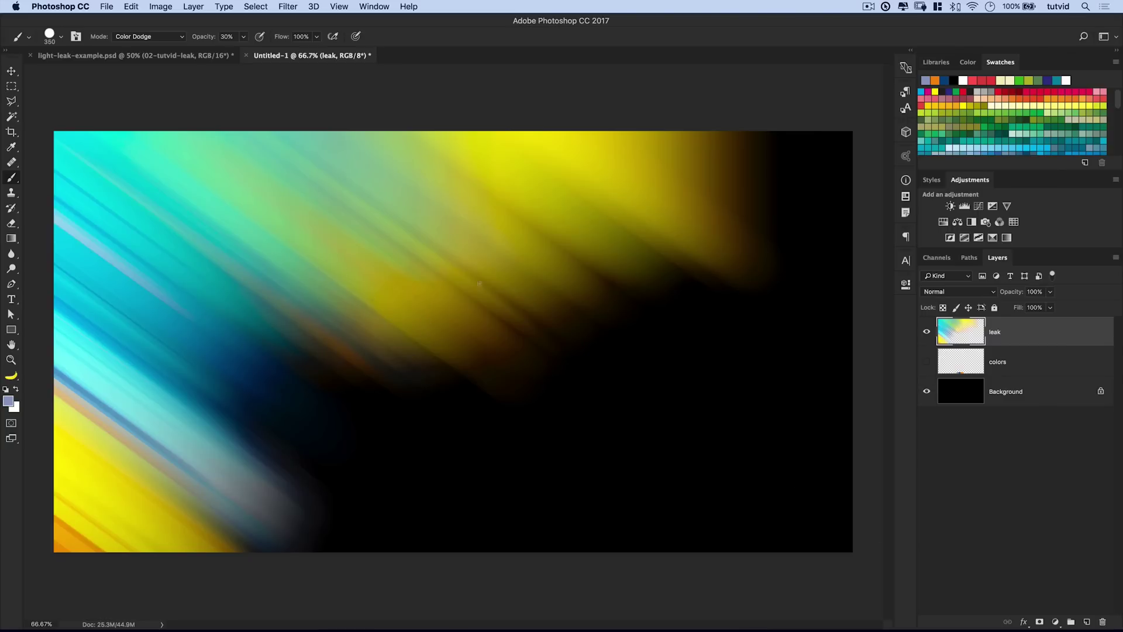
- Apply a Path Blur at 255% speed to the merged leak layer, with its path bent into a curved arc
left_click(287, 6)
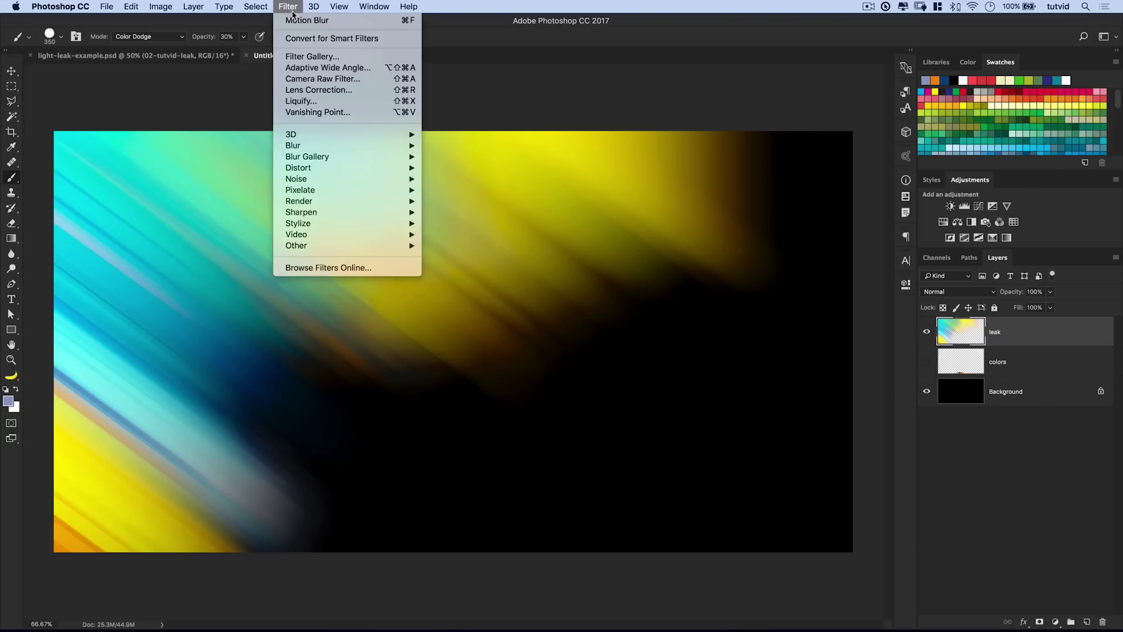
mouse_move(325, 159)
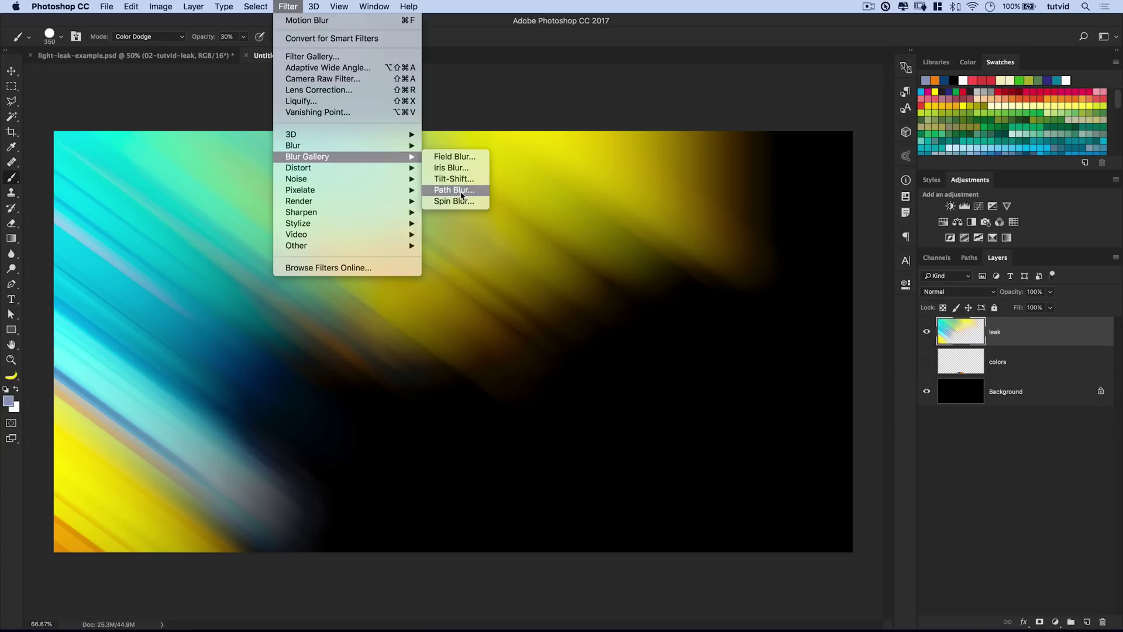
left_click(454, 189)
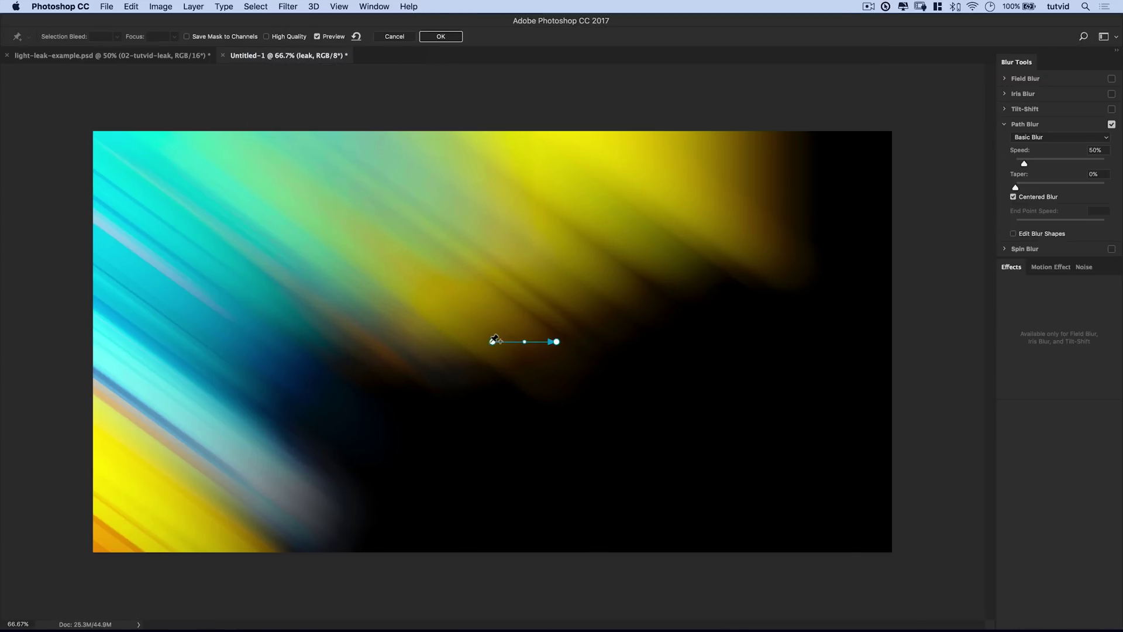
left_click_drag(492, 342, 149, 263)
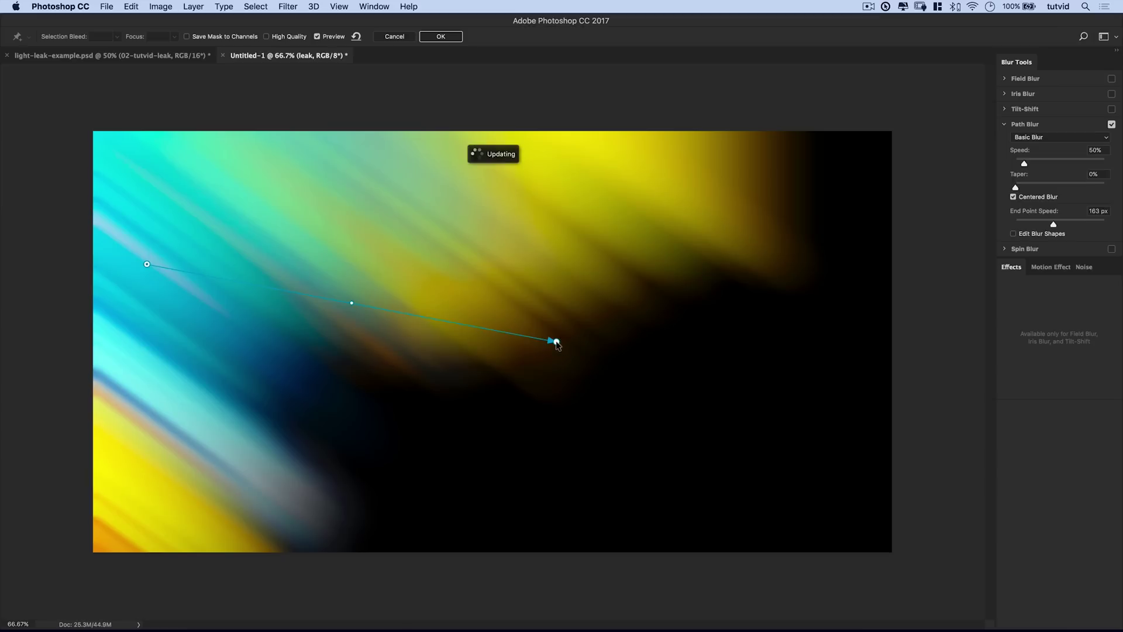
left_click_drag(557, 343, 573, 479)
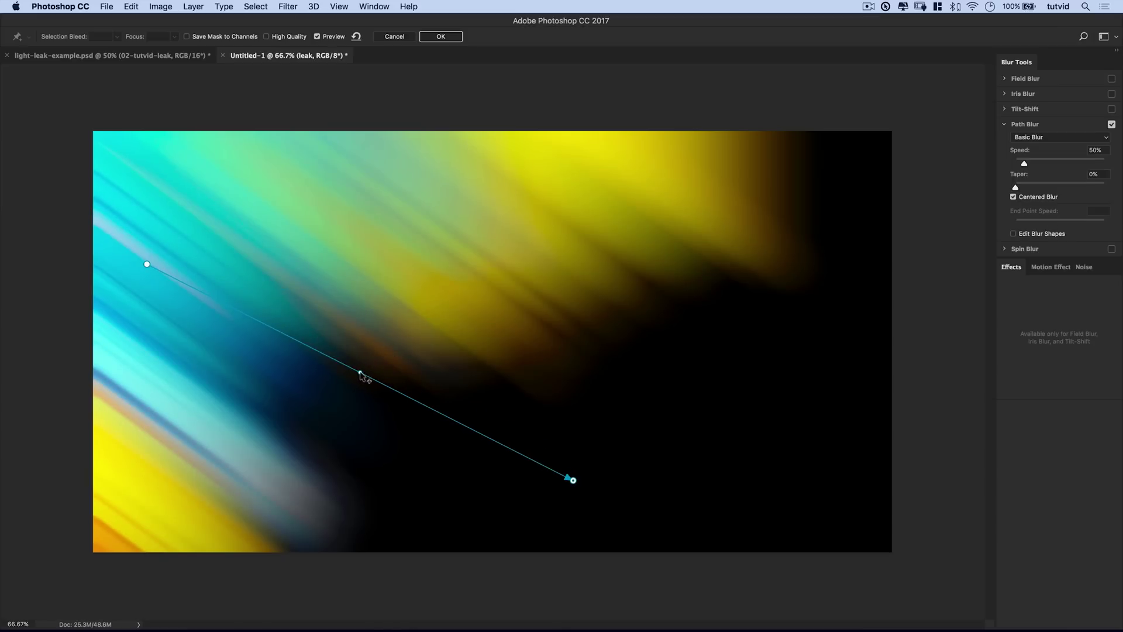
left_click_drag(359, 374, 486, 236)
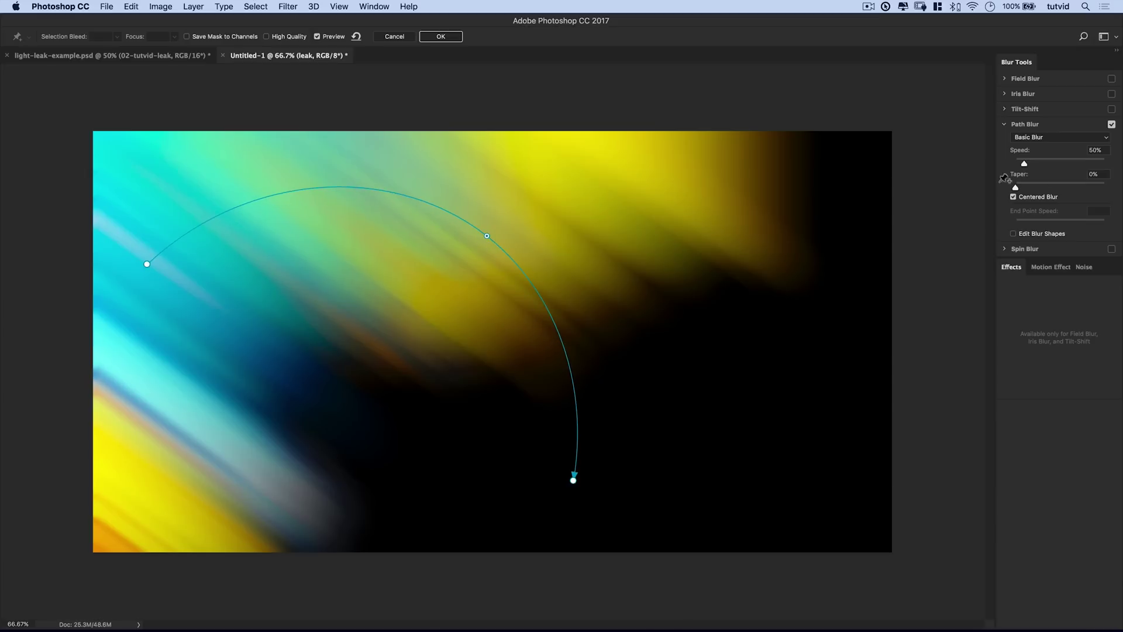
left_click(1061, 162)
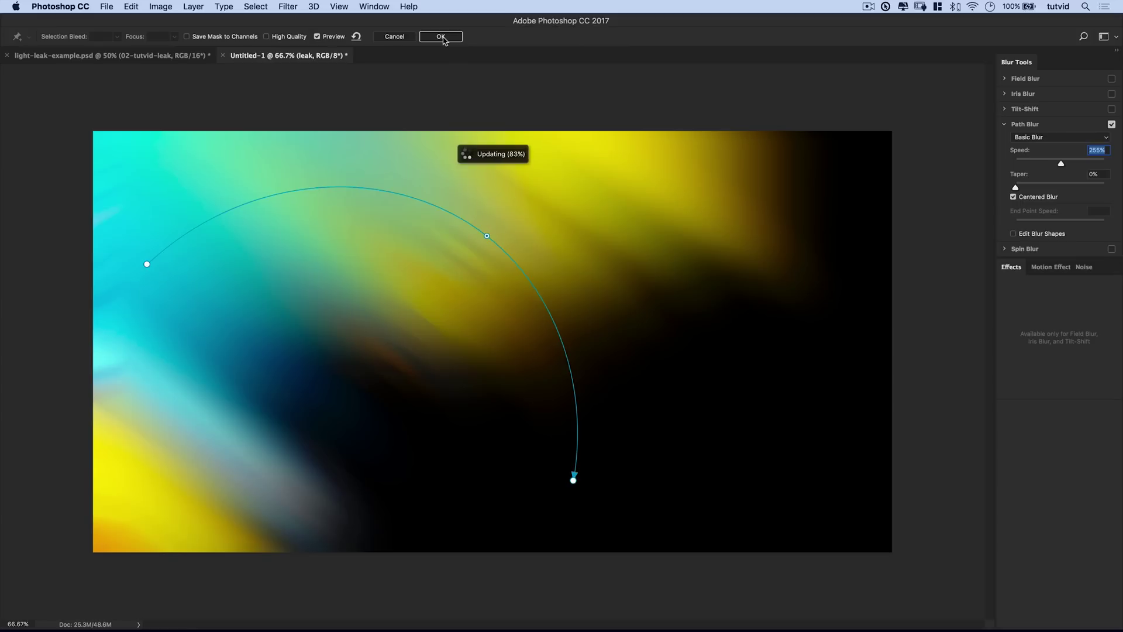
left_click(440, 36)
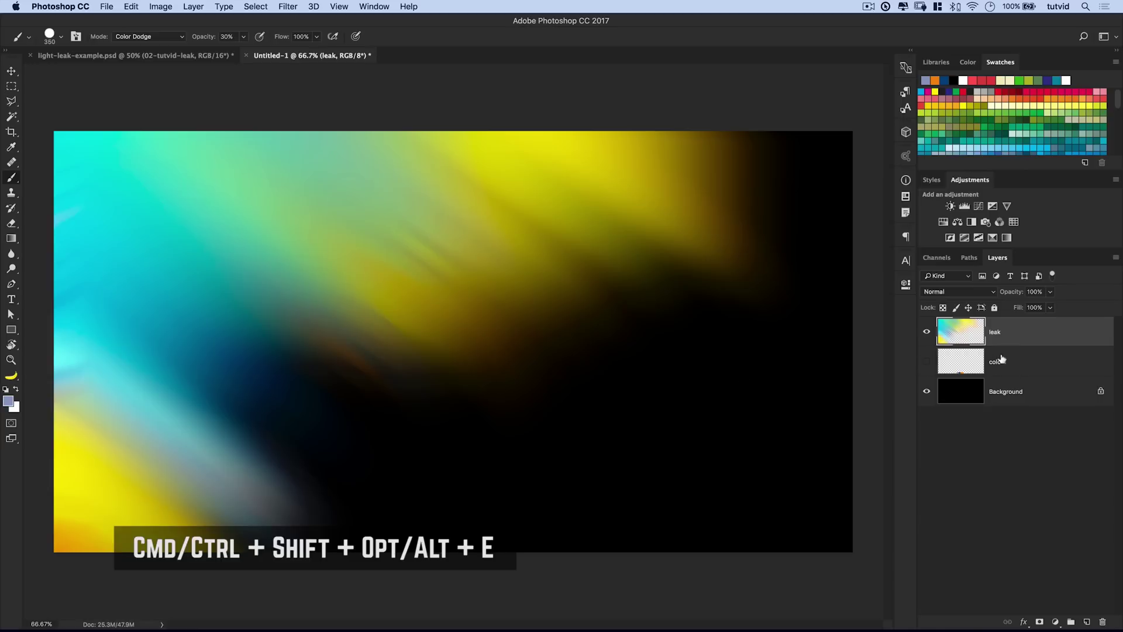
- Stamp visible layers into a merged Layer 1 and drag it into light-leak-example.psd, accepting the bit-depth warning
key("super+shift+alt+e")
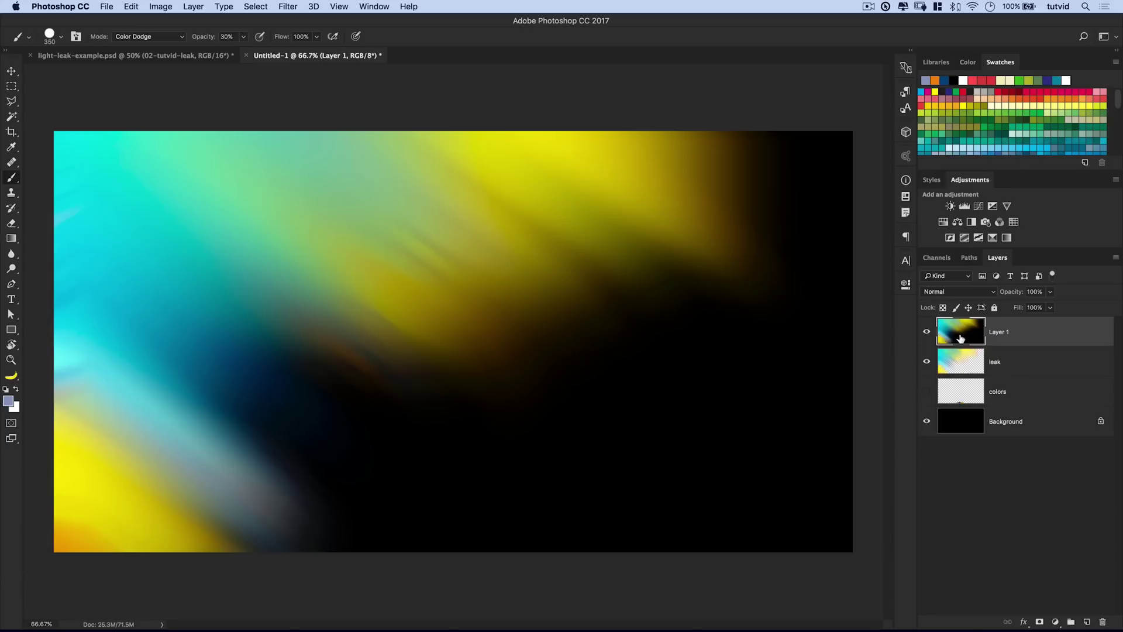
key("v")
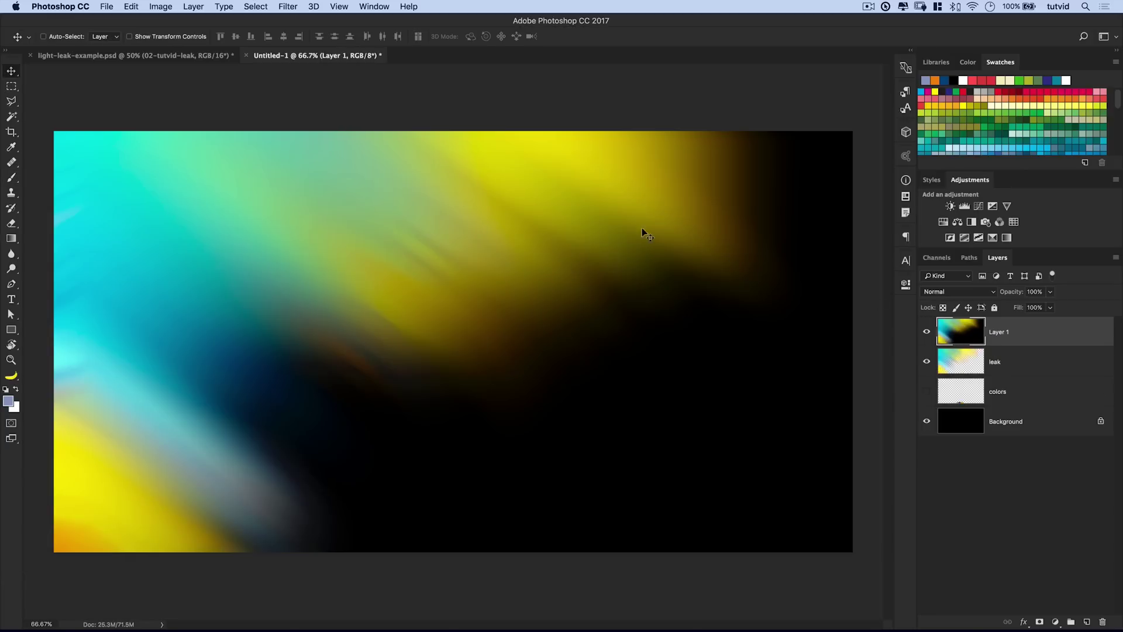
left_click_drag(423, 312, 581, 314)
left_click_drag(493, 303, 494, 296)
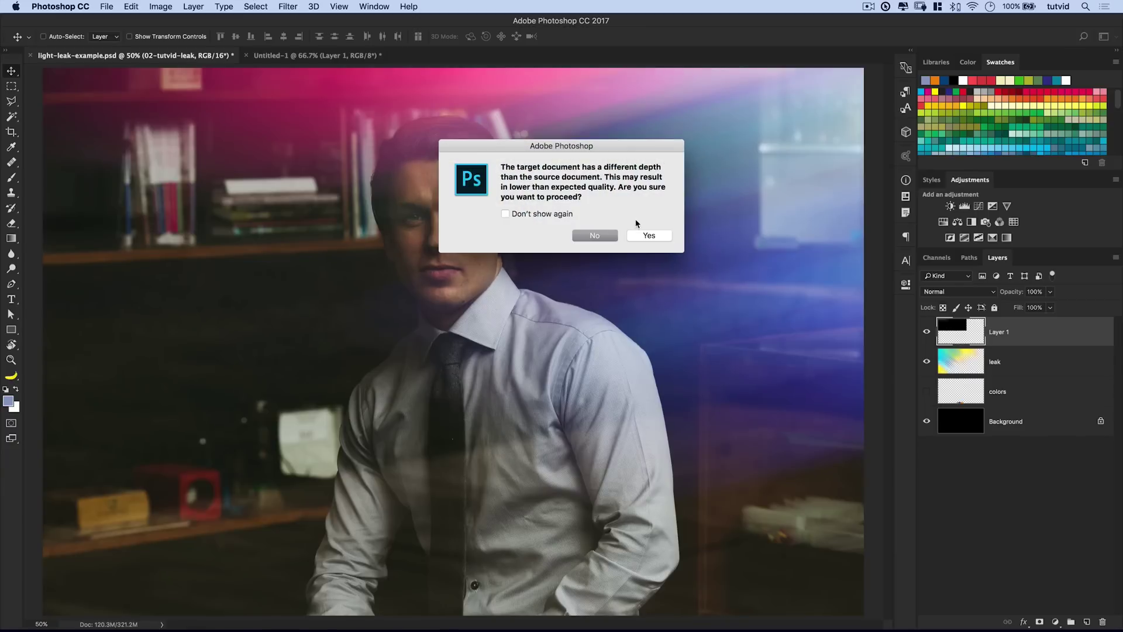
left_click(648, 235)
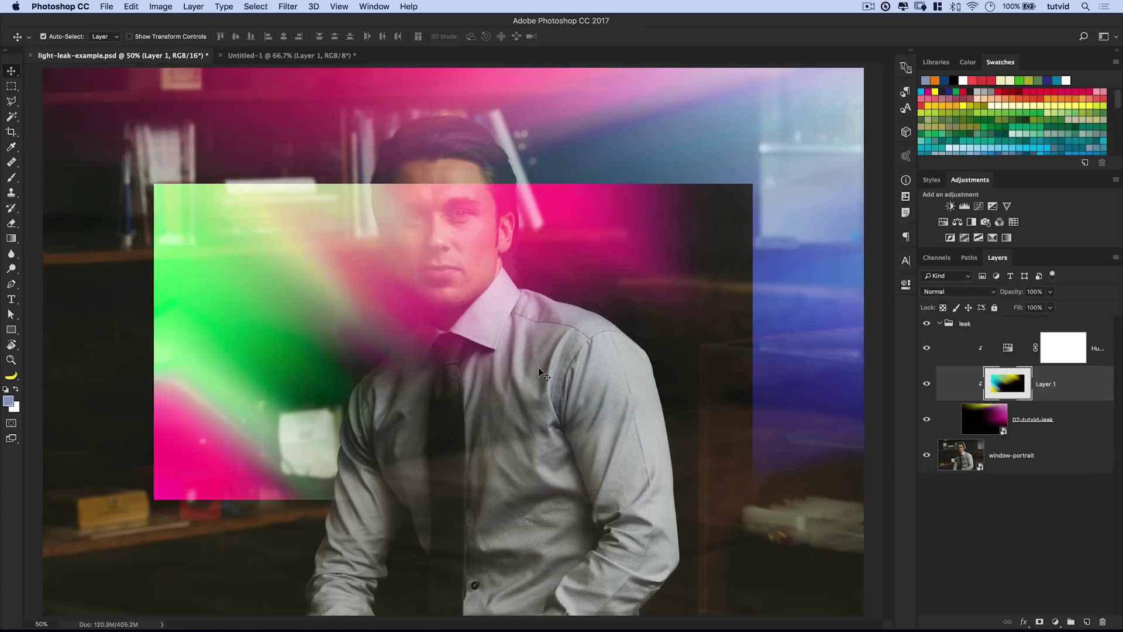
- Move Layer 1 above the leak group, then collapse and hide the group
key("super+minus")
left_click_drag(1025, 385, 1009, 319)
left_click_drag(1013, 388, 988, 318)
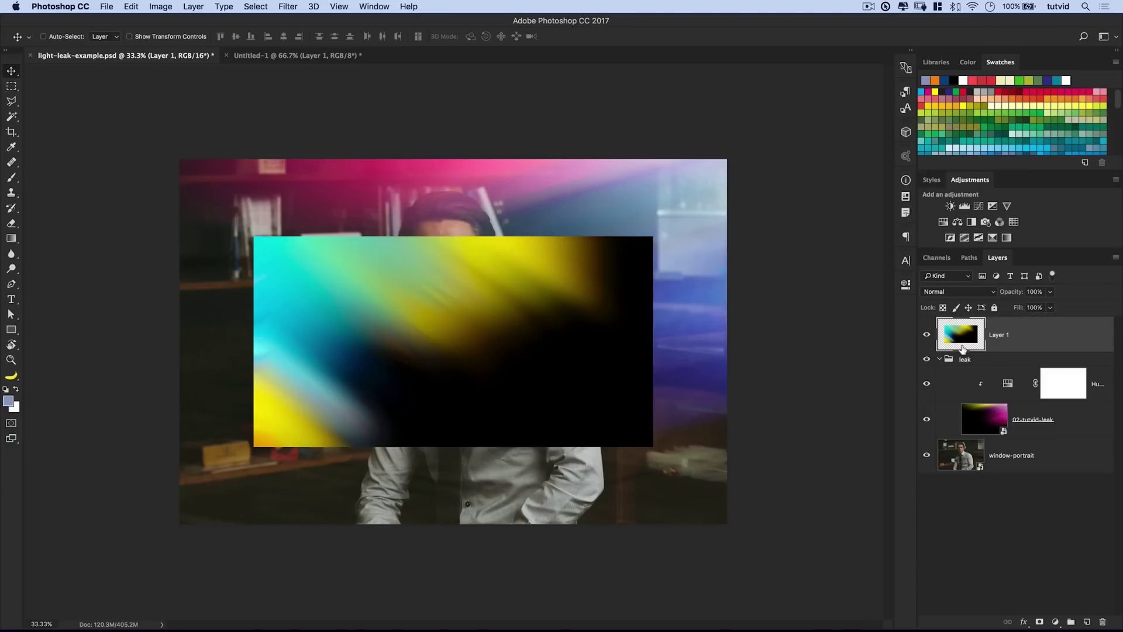
left_click(939, 359)
left_click(927, 359)
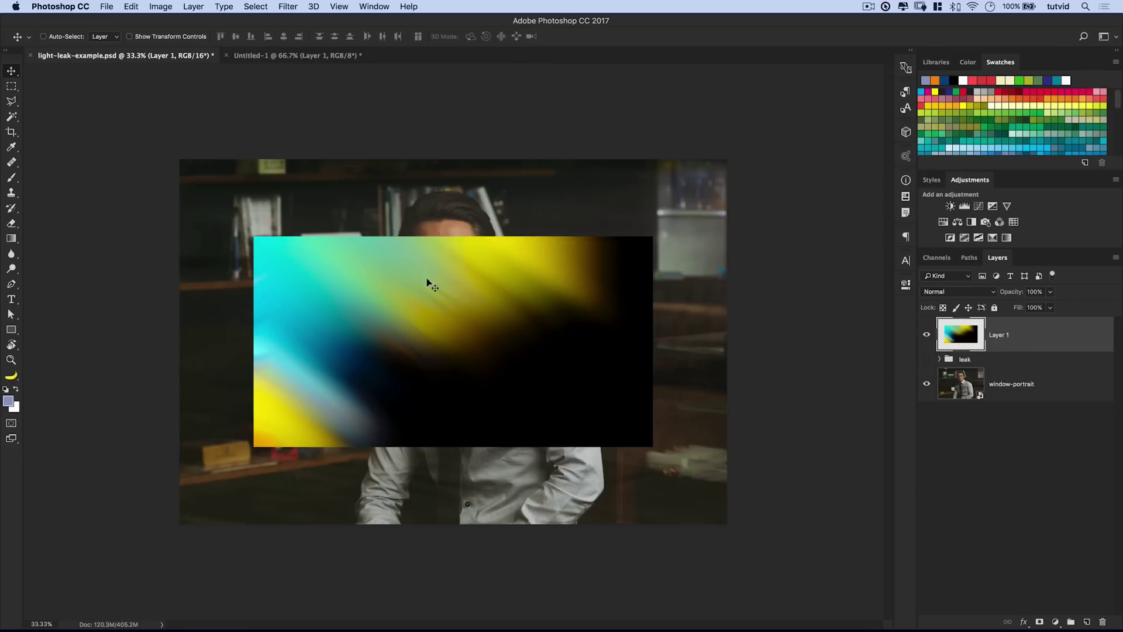
left_click(133, 6)
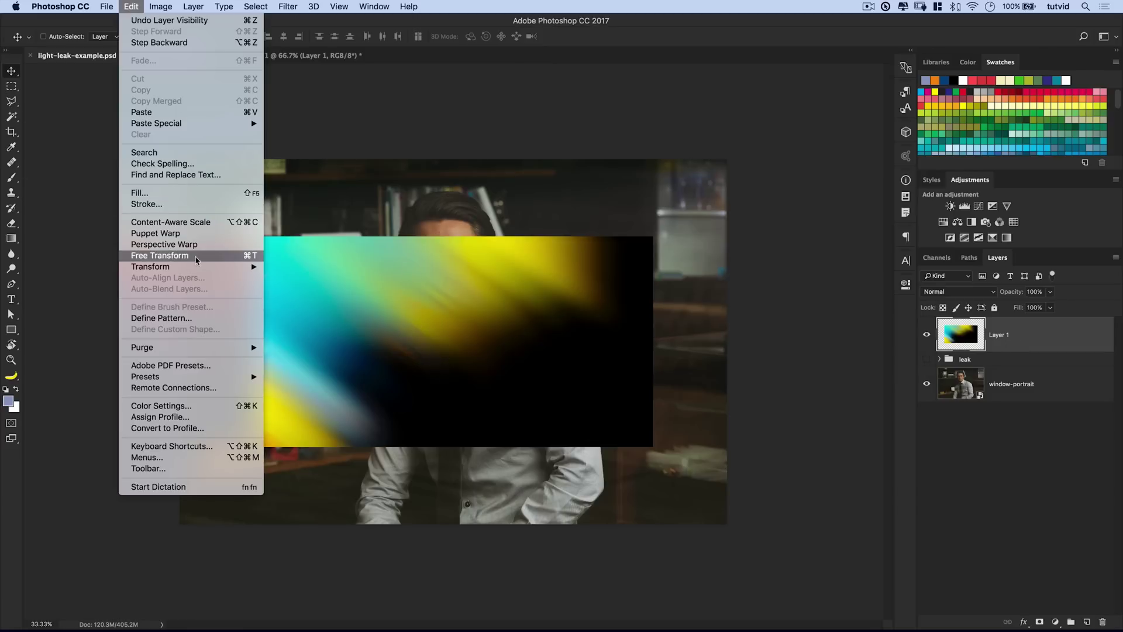
- Enlarge the merged leak with Free Transform to about 160% width over the portrait
left_click(190, 257)
left_click_drag(218, 190, 167, 151)
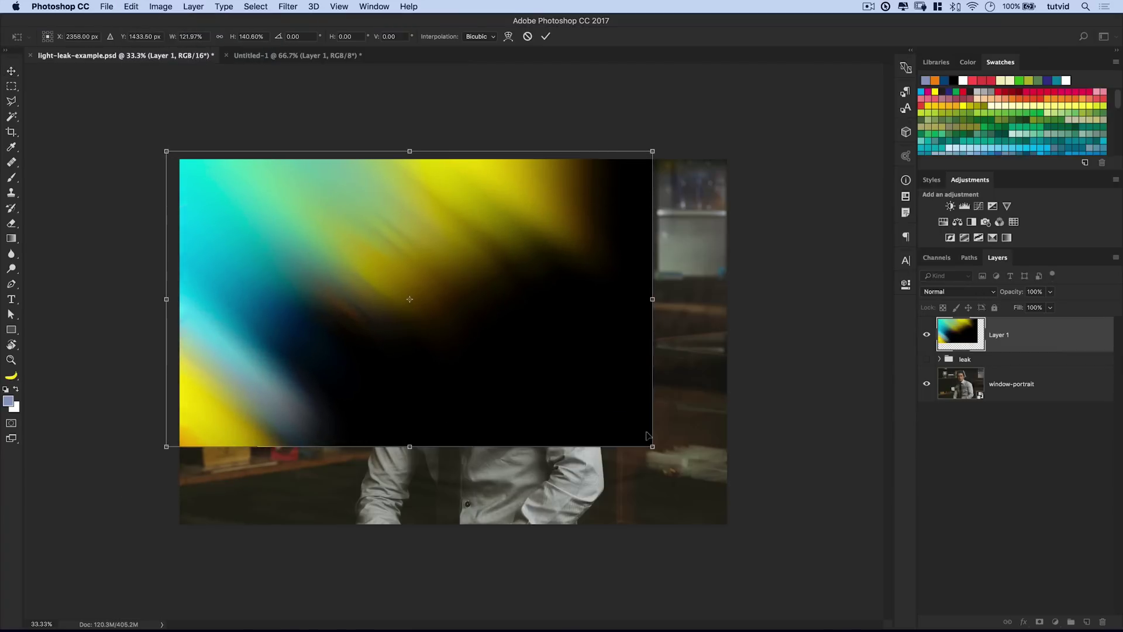
left_click_drag(651, 446, 749, 532)
left_click_drag(491, 318, 433, 294)
left_click_drag(698, 492, 747, 537)
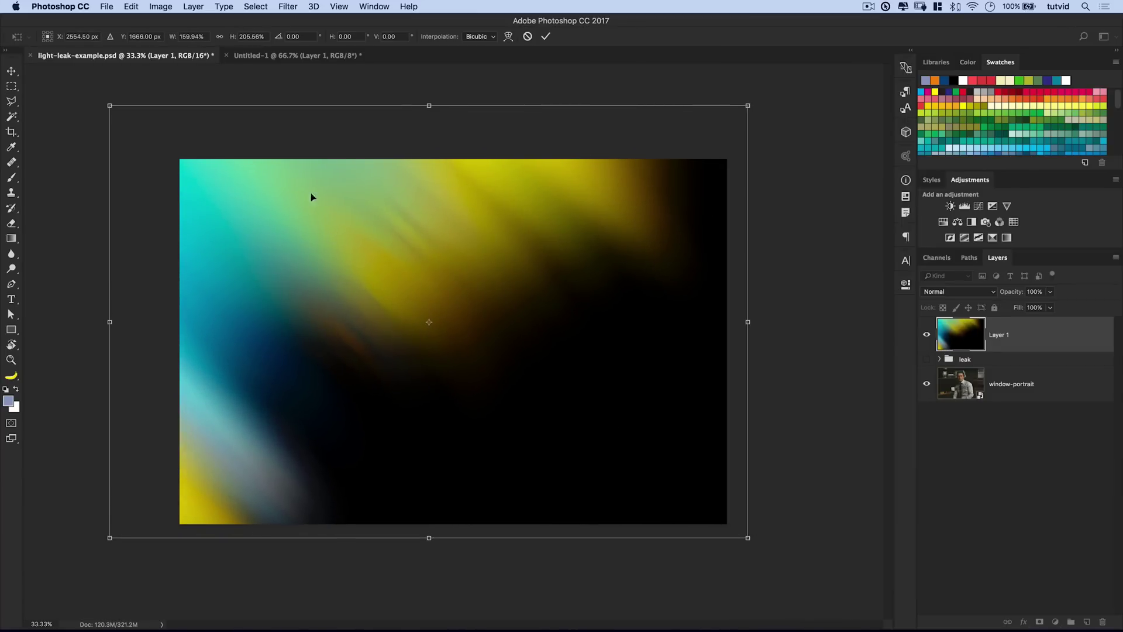
left_click(545, 36)
- Set Layer 1 to Screen blend mode and move it up-left across the portrait
left_click(964, 293)
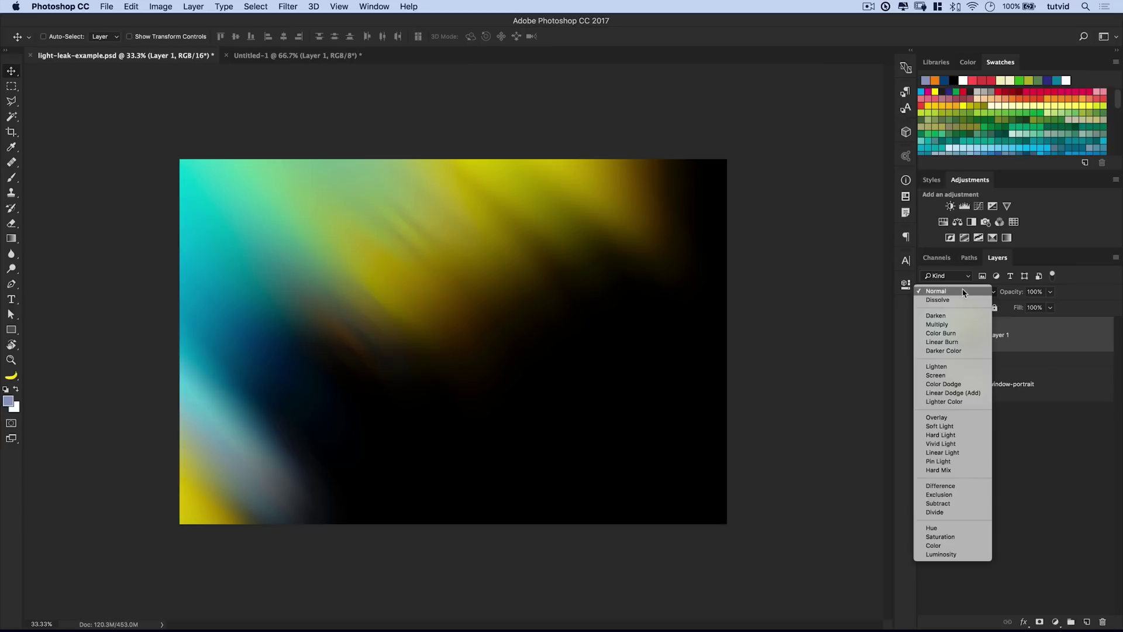
left_click(938, 377)
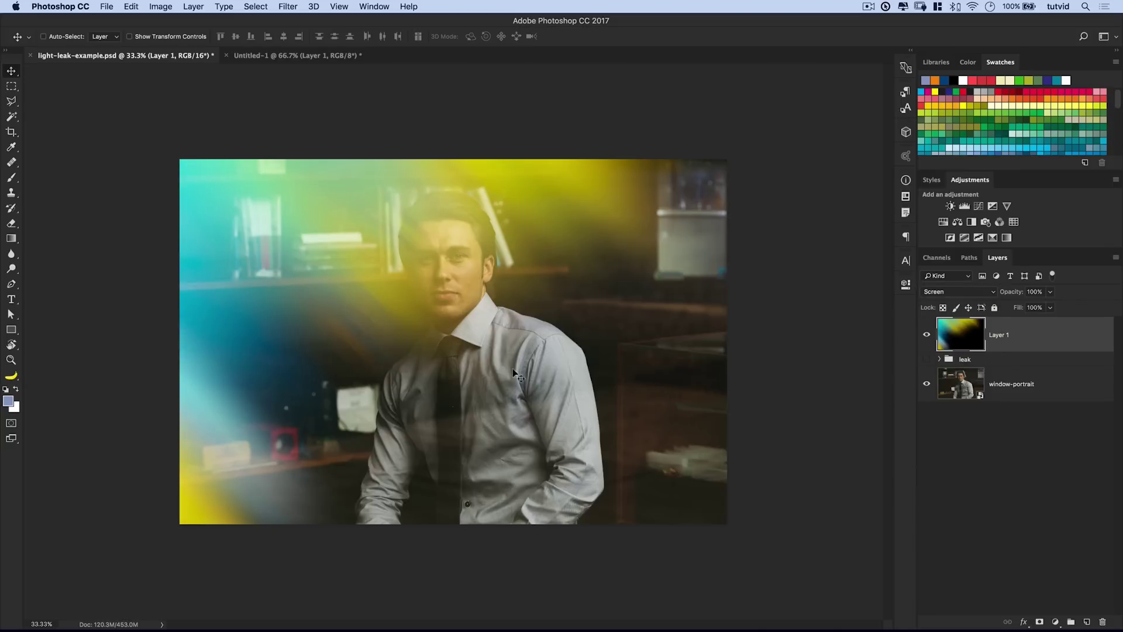
mouse_move(405, 241)
left_mouse_down()
mouse_move(363, 254)
mouse_move(281, 209)
mouse_move(251, 220)
mouse_move(216, 264)
mouse_move(234, 229)
mouse_move(241, 296)
mouse_move(235, 279)
mouse_move(248, 264)
mouse_move(276, 281)
mouse_move(408, 272)
mouse_move(330, 279)
mouse_move(364, 286)
mouse_move(376, 345)
mouse_move(438, 294)
mouse_move(532, 241)
mouse_move(547, 245)
mouse_move(549, 223)
left_mouse_up()
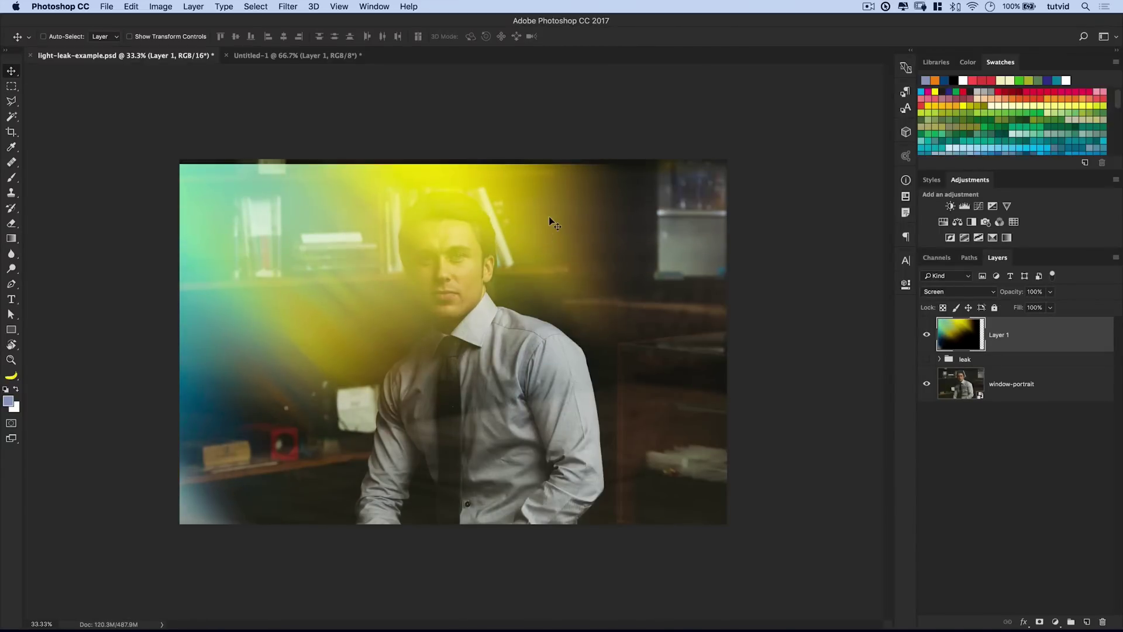
- Bring the leak onto the portrait and move it upward to span the canvas
left_click(304, 56)
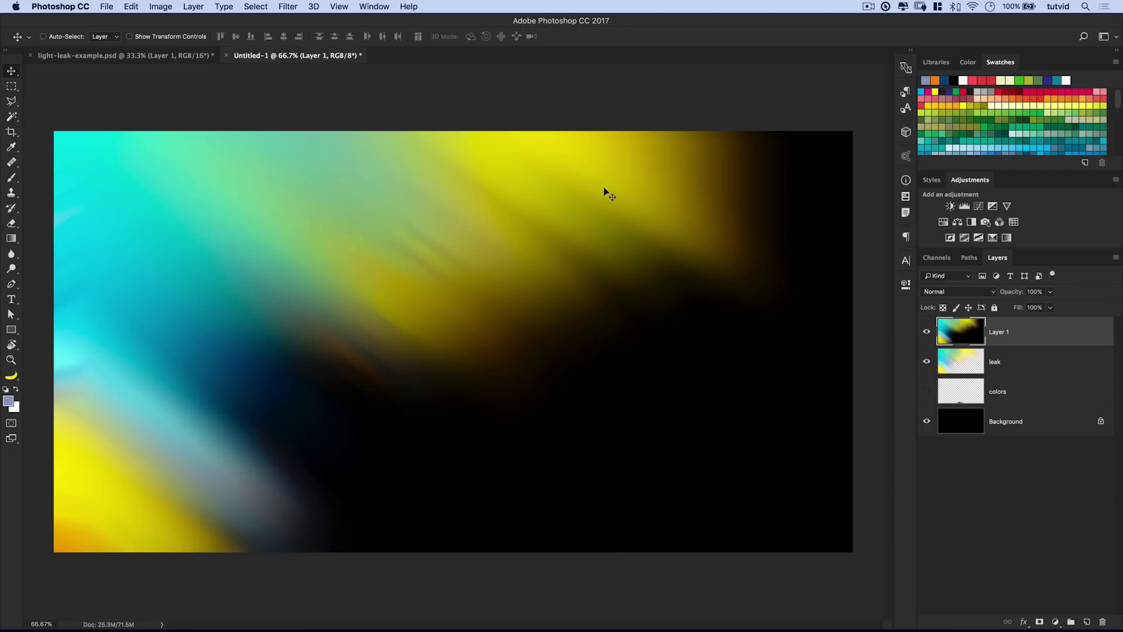
left_click_drag(126, 91, 295, 272)
left_click(244, 55)
left_click(179, 56)
left_click_drag(301, 323, 296, 235)
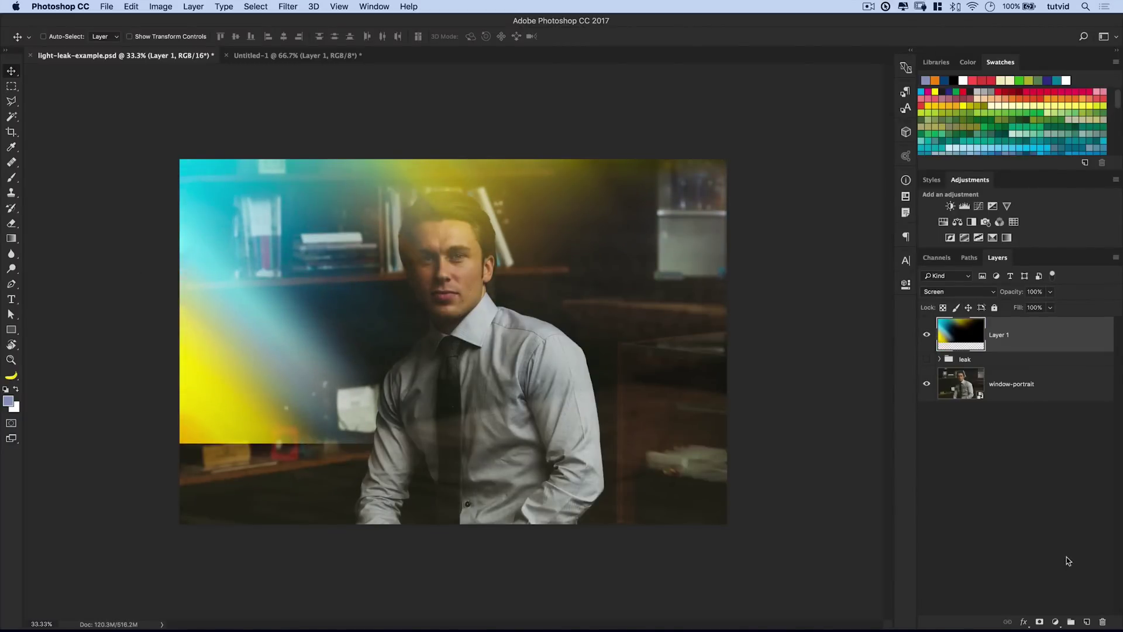
- Add a layer mask to Layer 1, undo it, and shift the leak left
left_click(1037, 622)
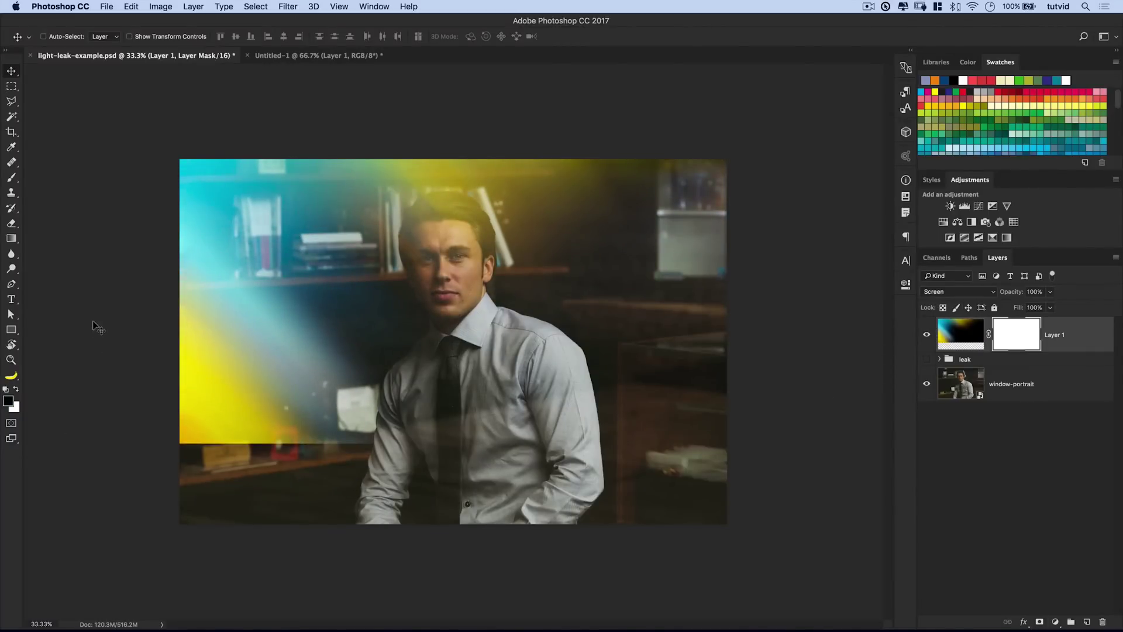
key("d")
key("b")
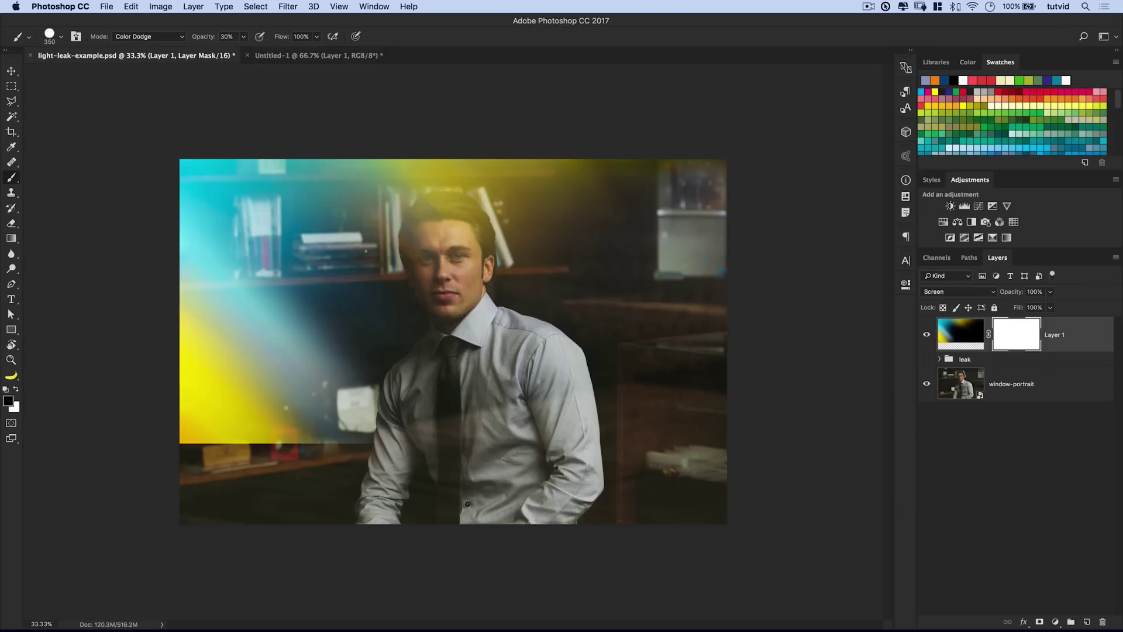
key("super+alt+z")
key("super+alt+z")
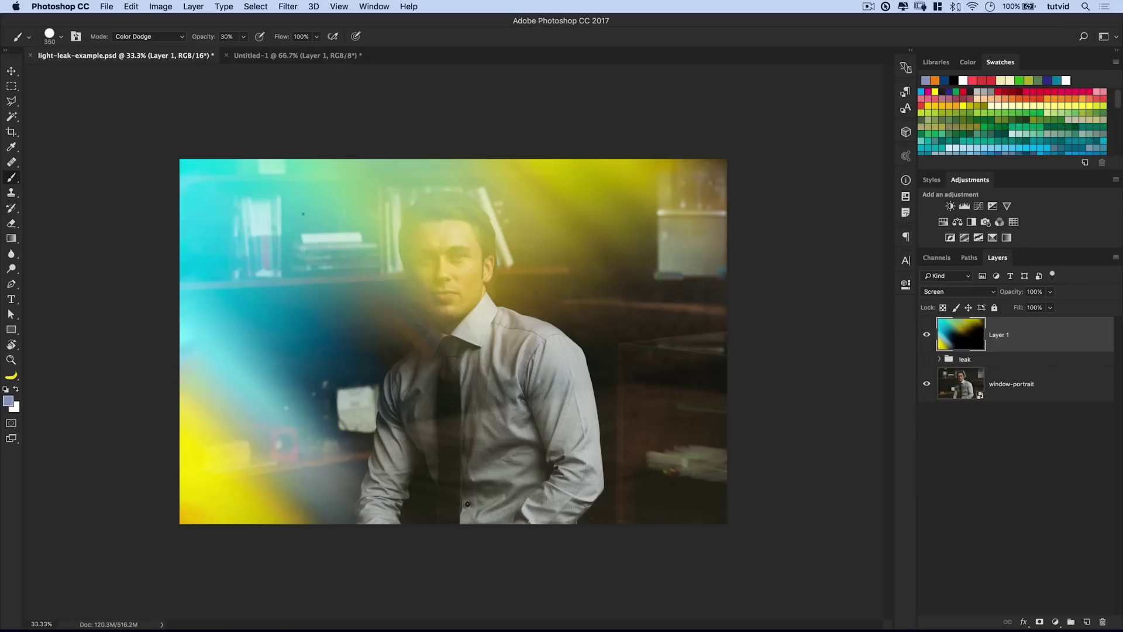
key("v")
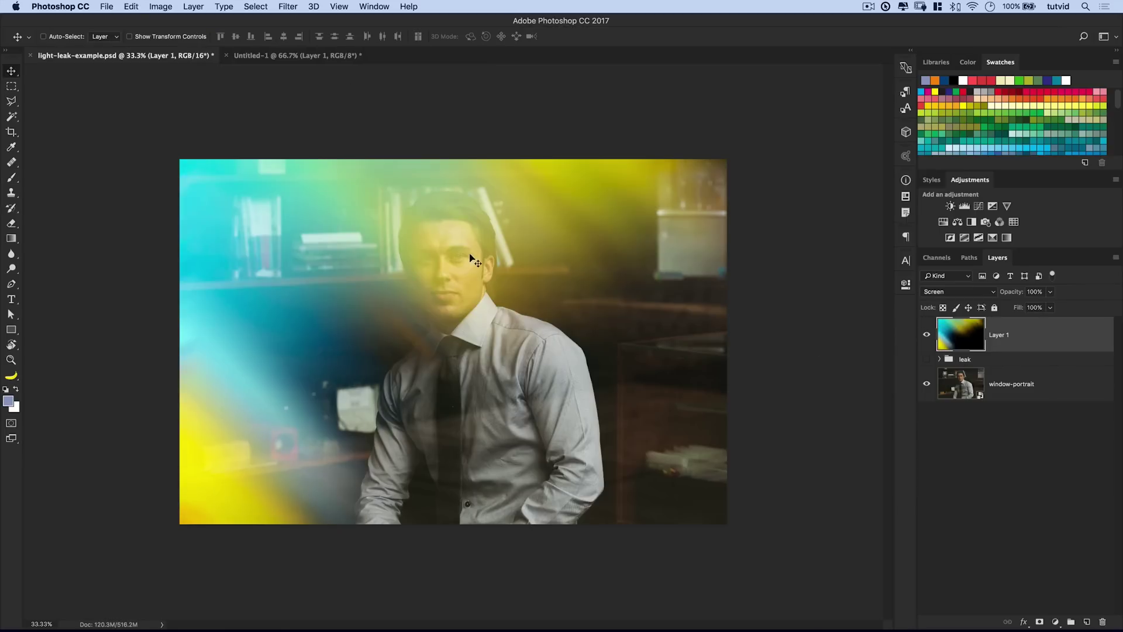
left_click_drag(472, 250, 301, 243)
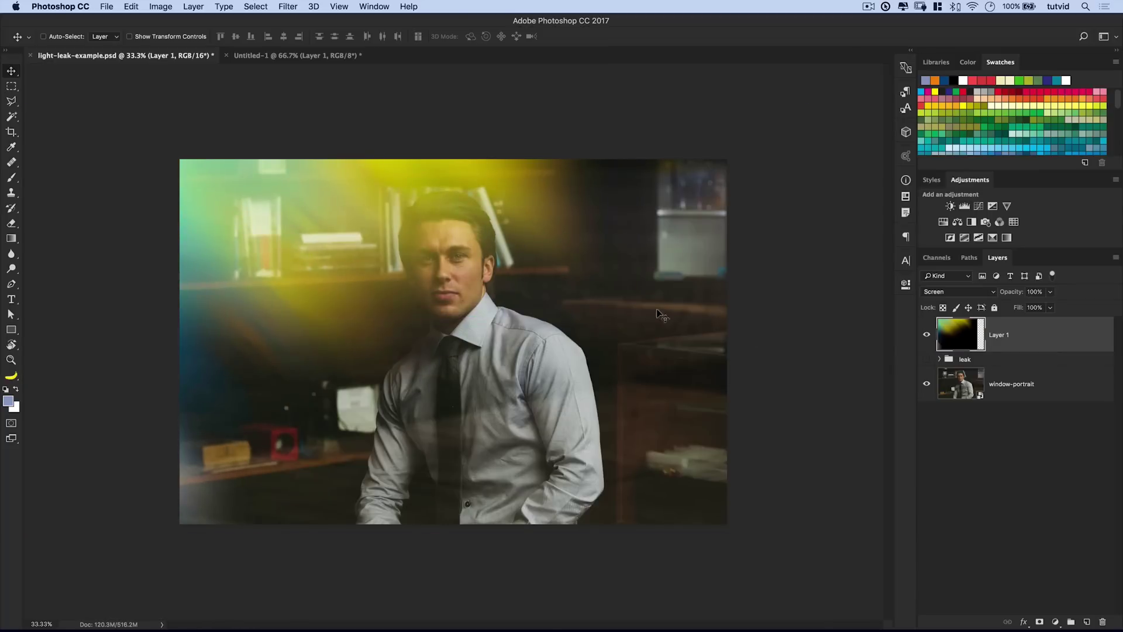
- Delete the stamped Layer 1 from the Untitled-1 document
left_click(283, 57)
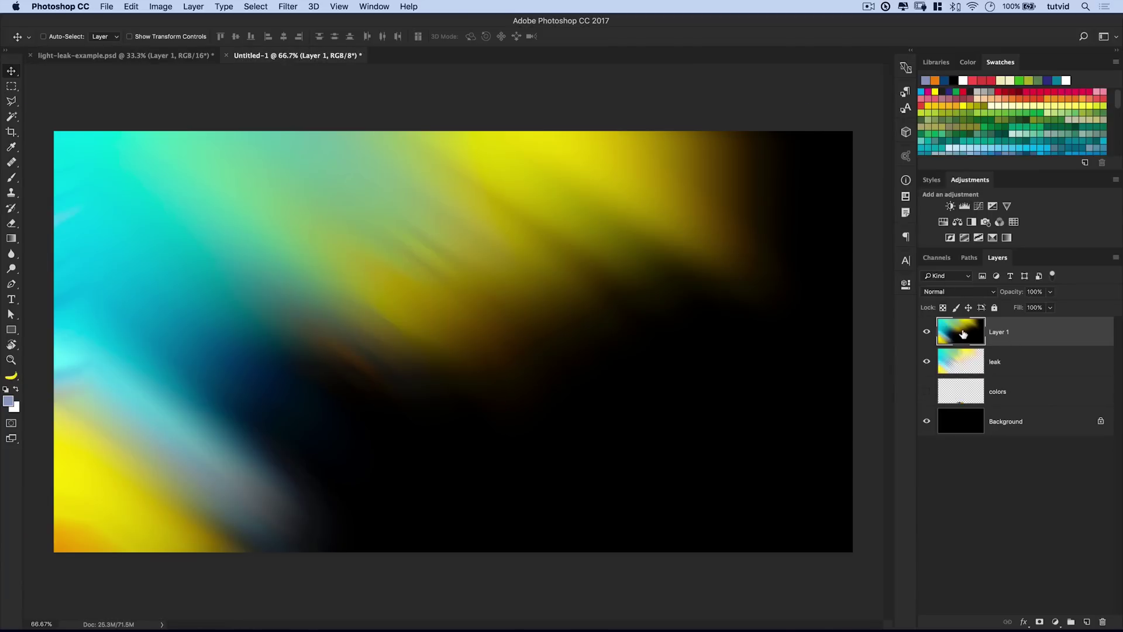
key("Delete")
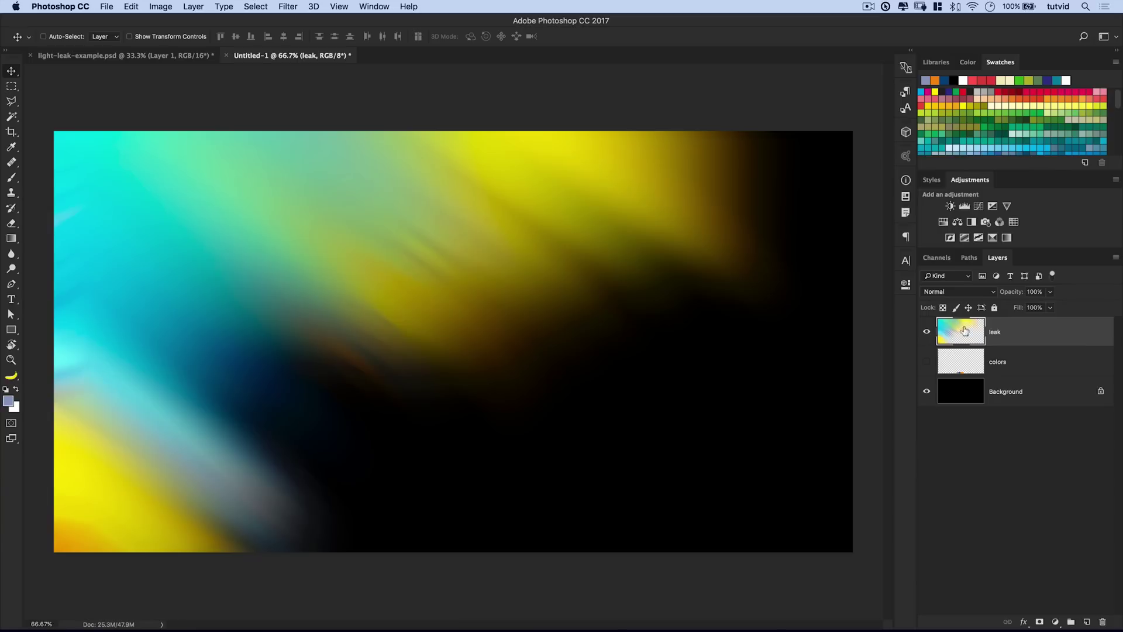
left_click(299, 7)
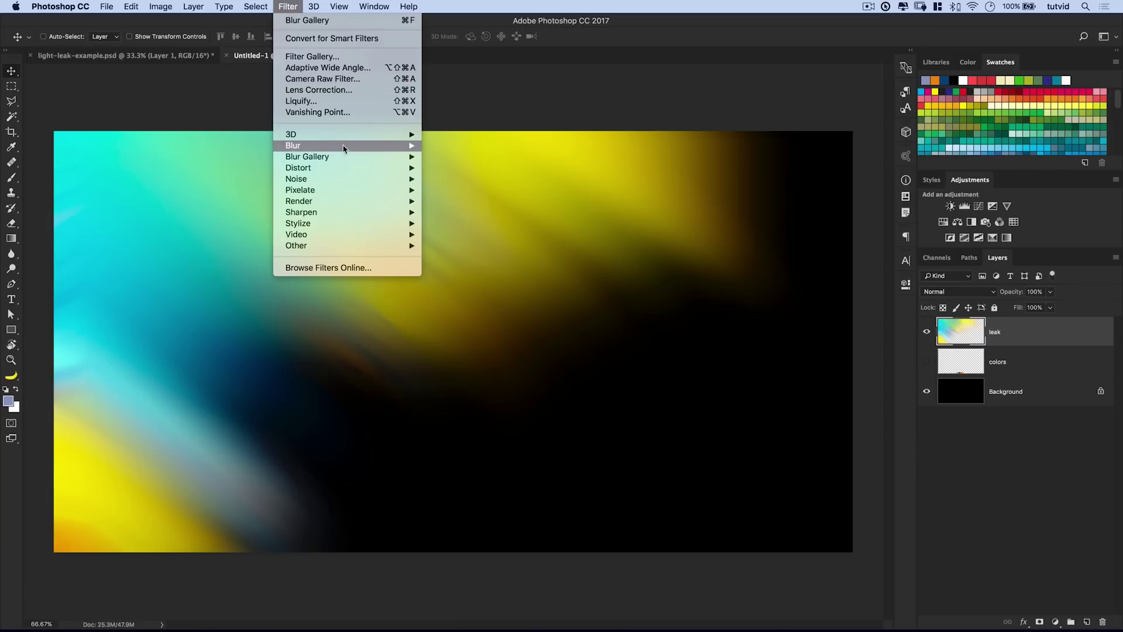
- Start a Path Blur on the leak layer, then hide the 'leak' layer so only black shows
mouse_move(345, 146)
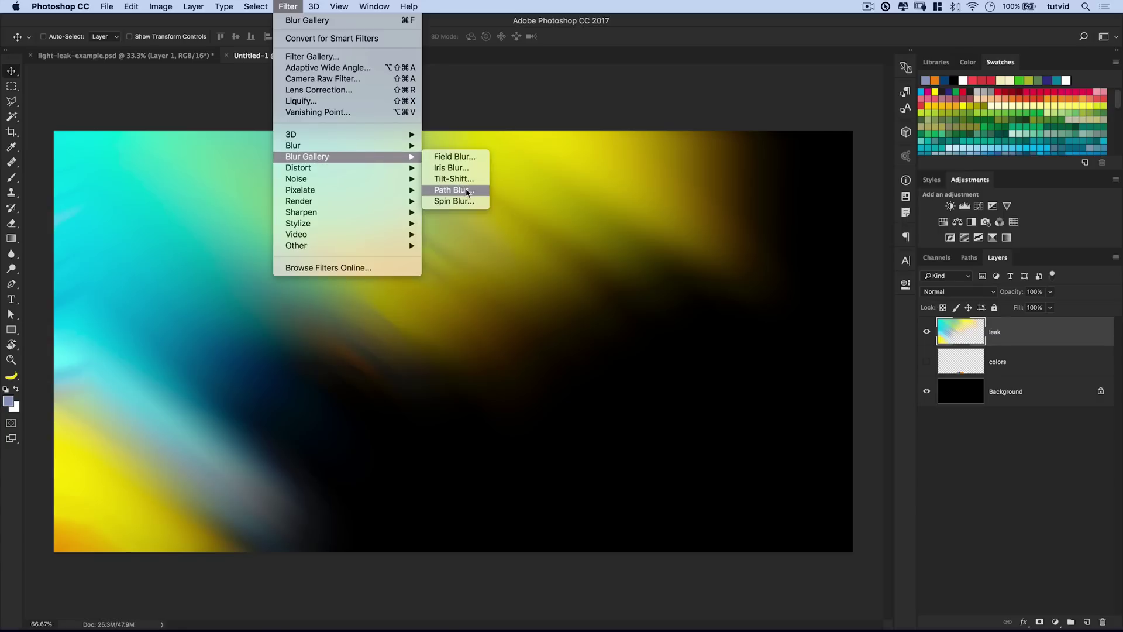
left_click(468, 191)
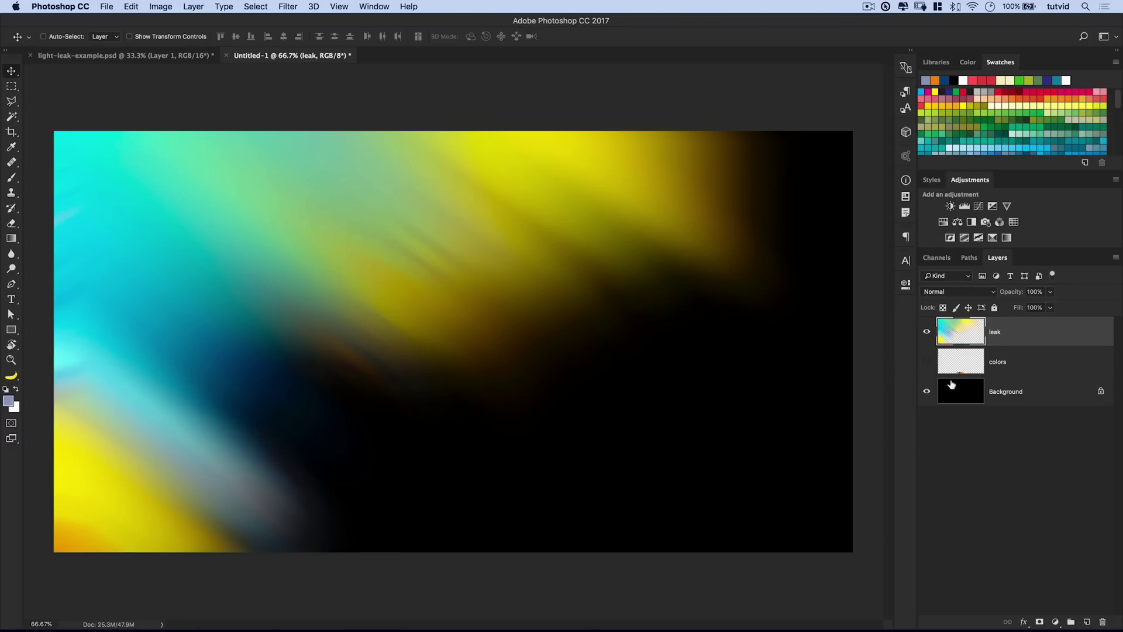
left_click(926, 333)
- Add a new layer and brush a dark orange streak down the left side
left_click(1087, 623)
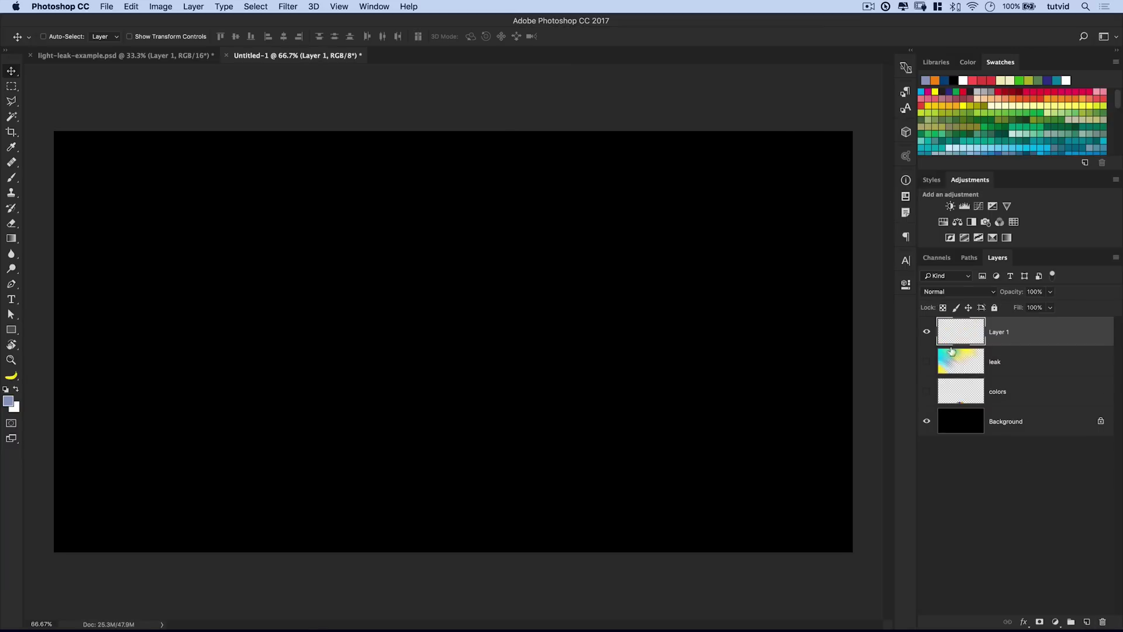
left_click(13, 179)
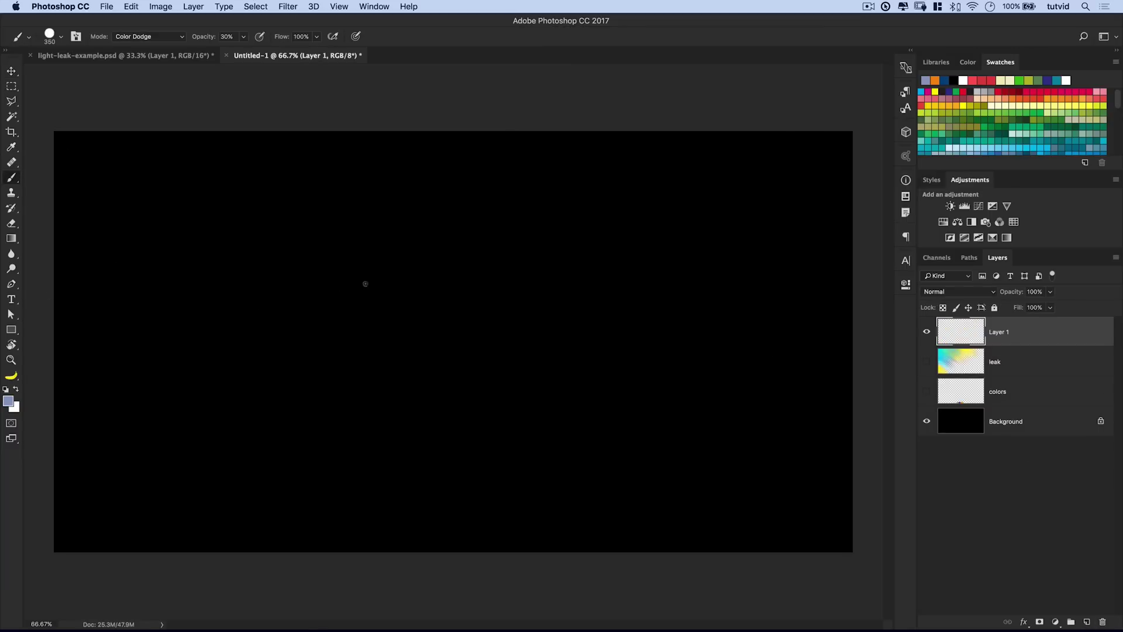
left_click(927, 391)
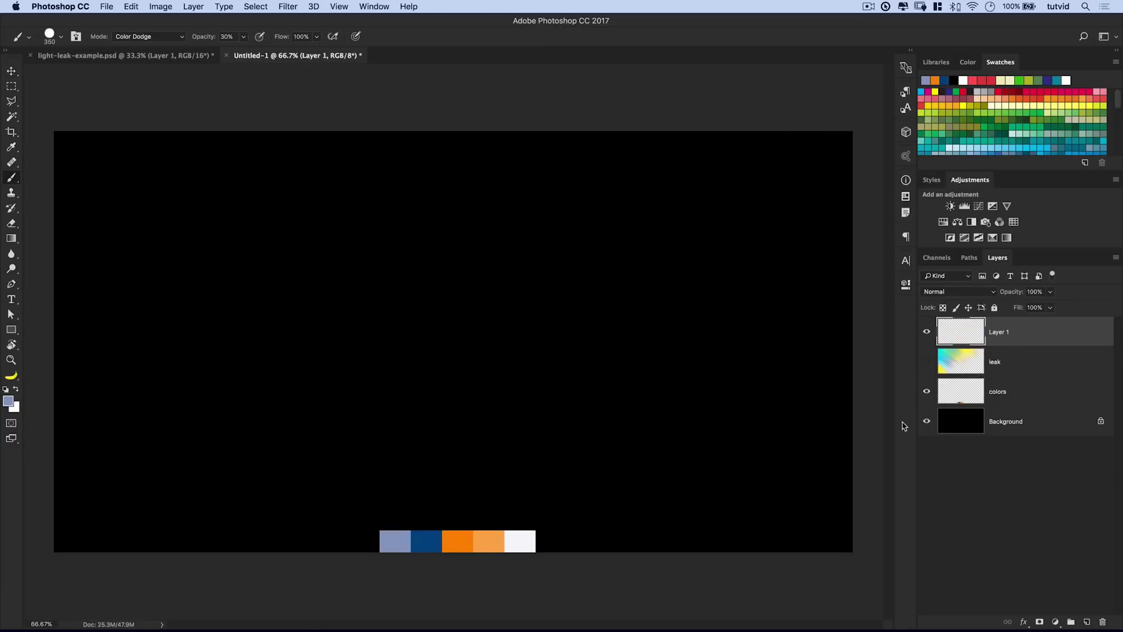
left_click(459, 540, "alt")
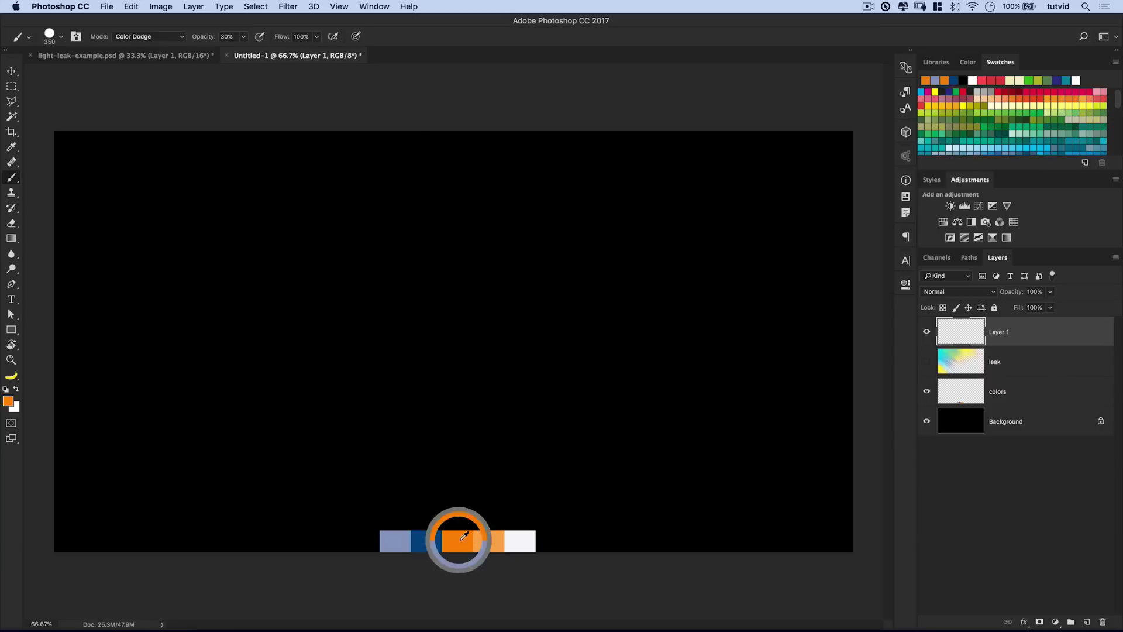
mouse_move(212, 236)
left_mouse_down()
mouse_move(217, 351)
mouse_move(213, 199)
mouse_move(223, 348)
mouse_move(262, 443)
left_mouse_up()
- Paint orange glows at brush size 1100 top right and 900 in the lower middle
key("bracketright")
key("bracketright")
key("bracketright")
key("bracketright")
key("bracketright")
key("bracketright")
key("bracketright")
key("bracketright")
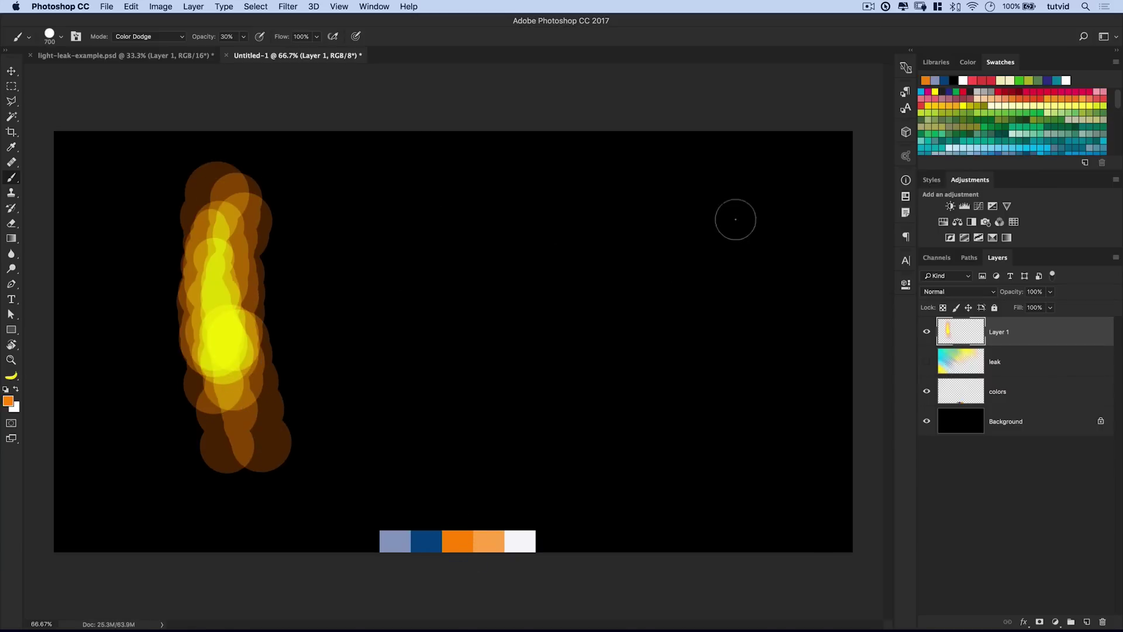
mouse_move(714, 100)
left_mouse_down()
mouse_move(752, 193)
mouse_move(753, 115)
mouse_move(722, 125)
mouse_move(739, 258)
mouse_move(731, 234)
left_mouse_up()
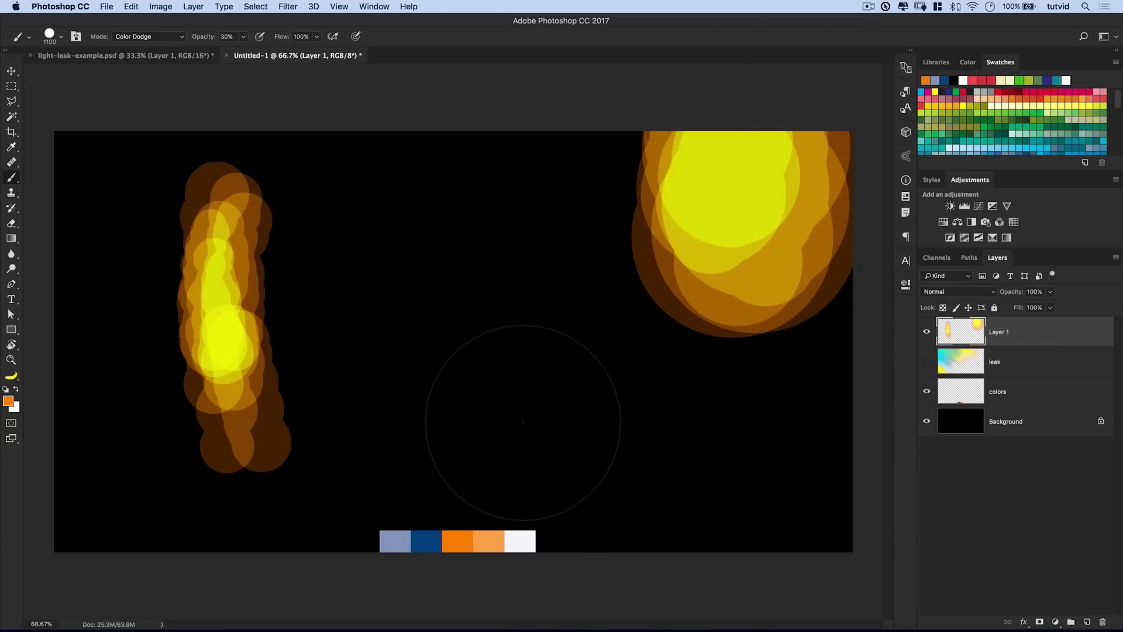
key("bracketleft")
key("bracketleft")
left_click(511, 422)
left_click(511, 423)
left_click(510, 422)
left_click(510, 421)
left_click(510, 422)
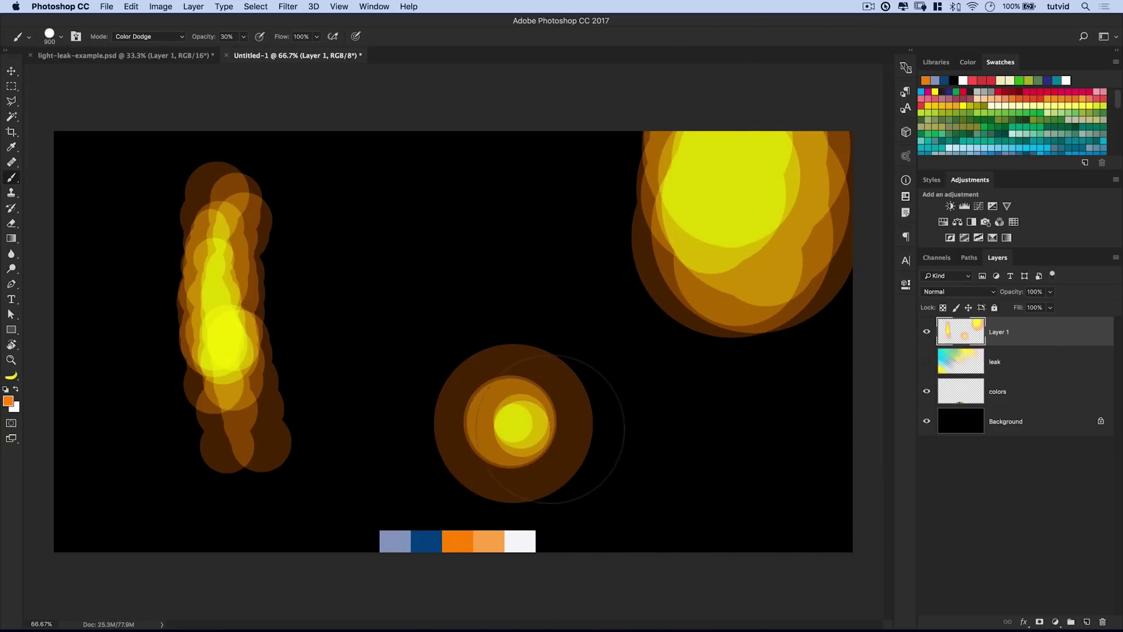
left_click(524, 421)
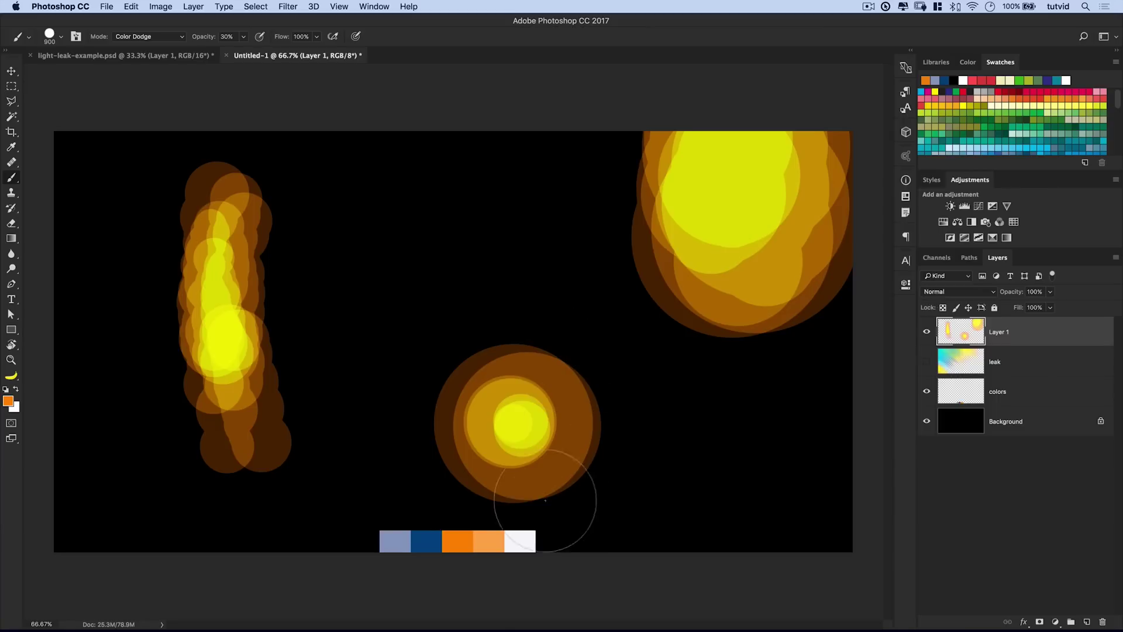
- Pick the light blue-grey swatch, dab the top-left, then undo those three dabs
left_click(403, 538, "alt")
left_click(125, 188)
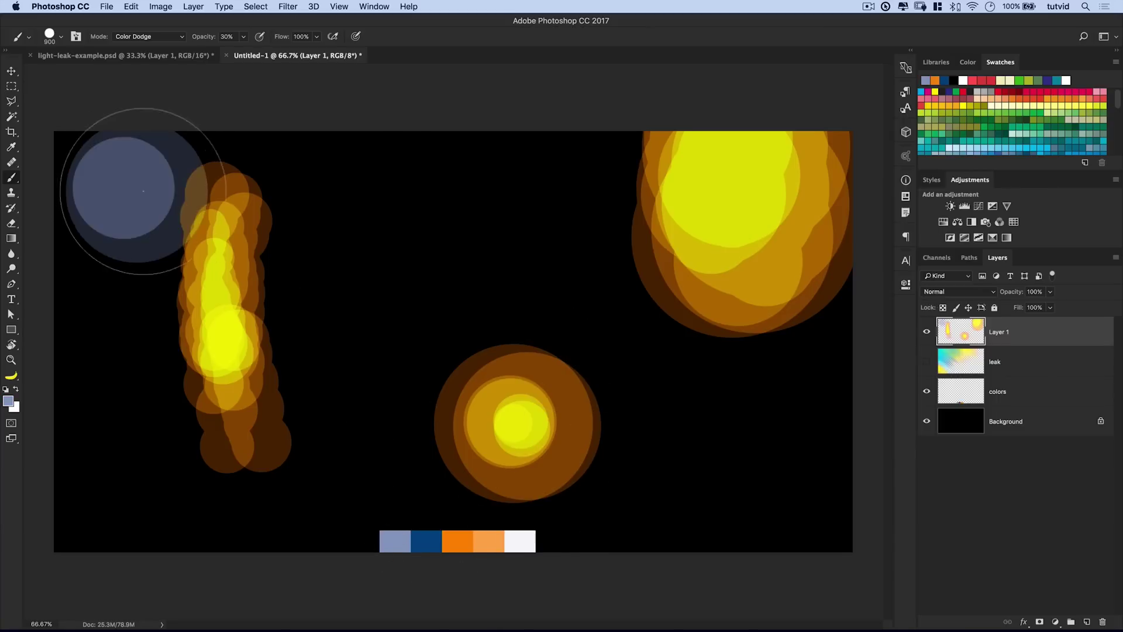
left_click(150, 193)
left_click(188, 190)
key("super+z")
key("alt+super+z")
key("alt+super+z")
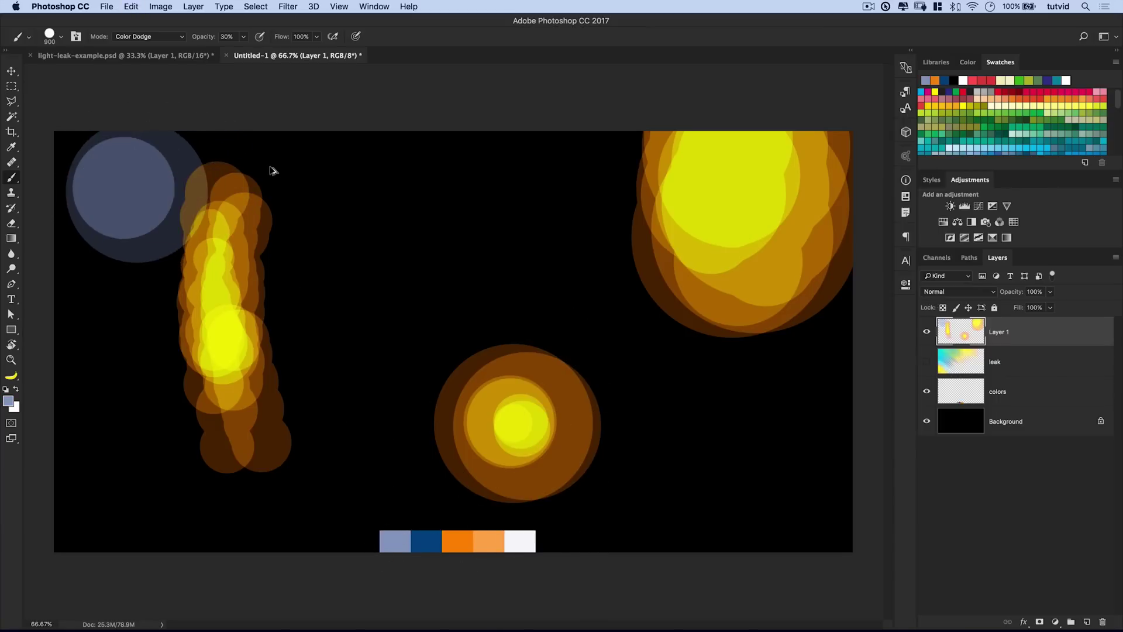
key("alt+super+z")
- Paint blue-grey glows beside the orange streak and build a white glow near the top
left_click(279, 174)
left_click(293, 172)
left_click(289, 173)
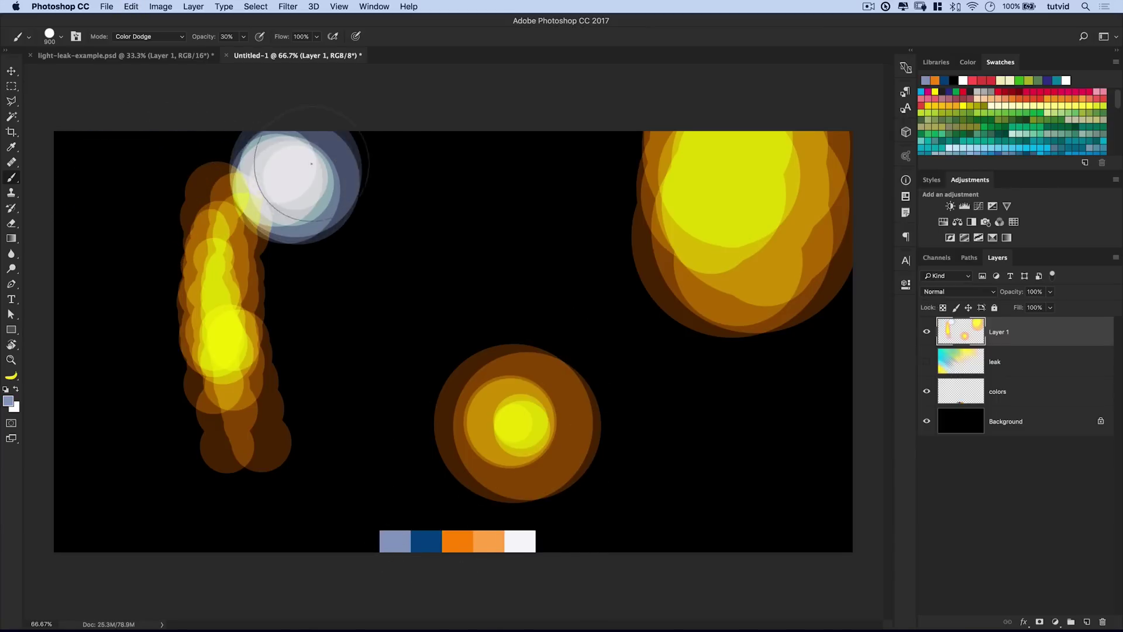
left_click(314, 117)
left_click(299, 158)
left_click(288, 275)
- Paint blue-grey glows over the lower orange circle and beside the big yellow glow
left_click(288, 274)
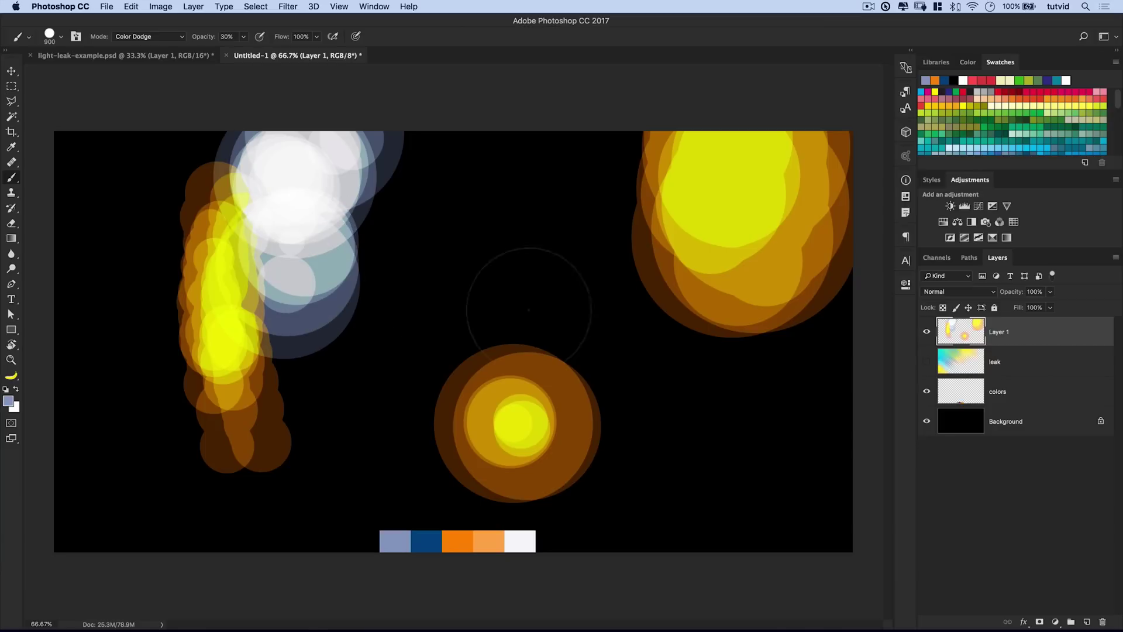
left_click(516, 346)
left_click(560, 349)
left_click(563, 316)
left_click(548, 316)
left_click(542, 314)
left_click(643, 123)
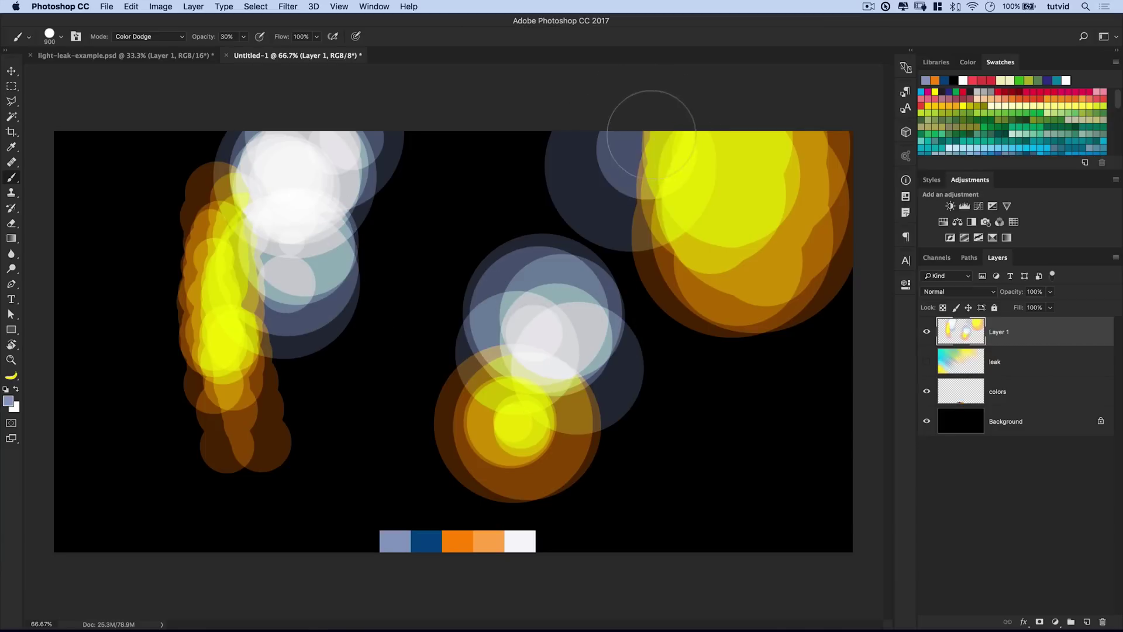
left_click(635, 149)
left_click(632, 152)
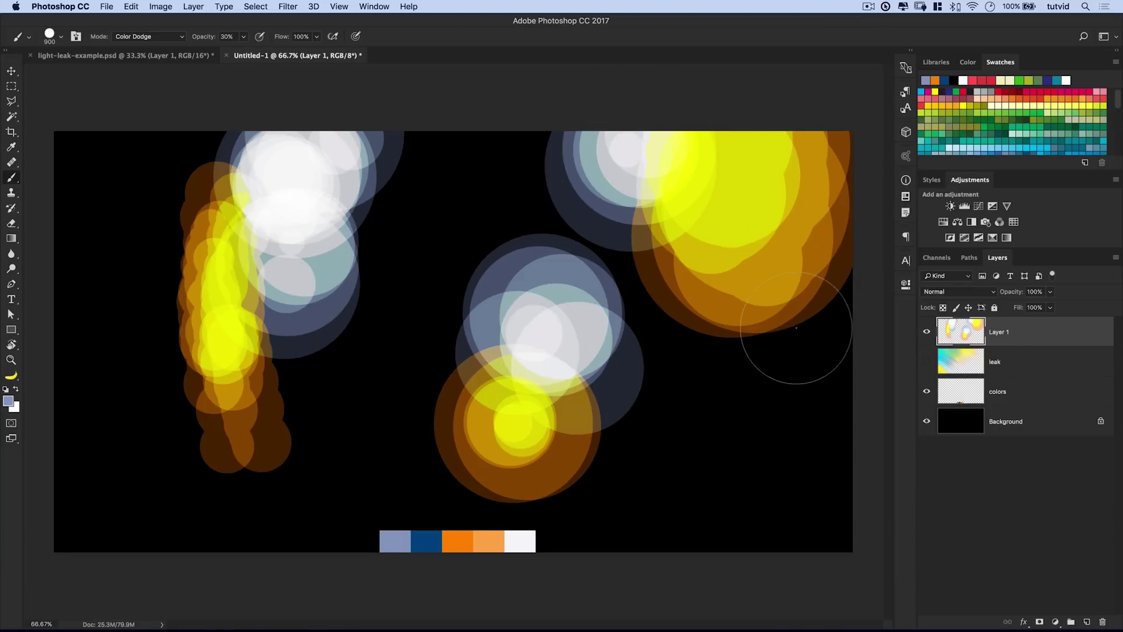
left_click(288, 7)
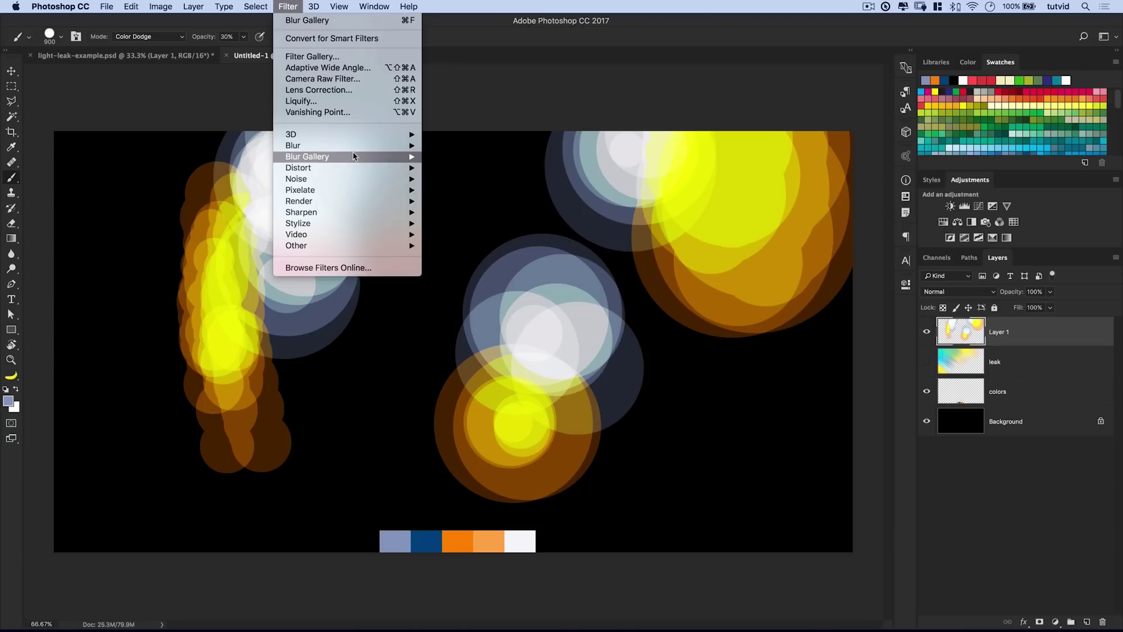
- Apply a 150-pixel Gaussian Blur to the Layer 1 bokeh
left_click(468, 190)
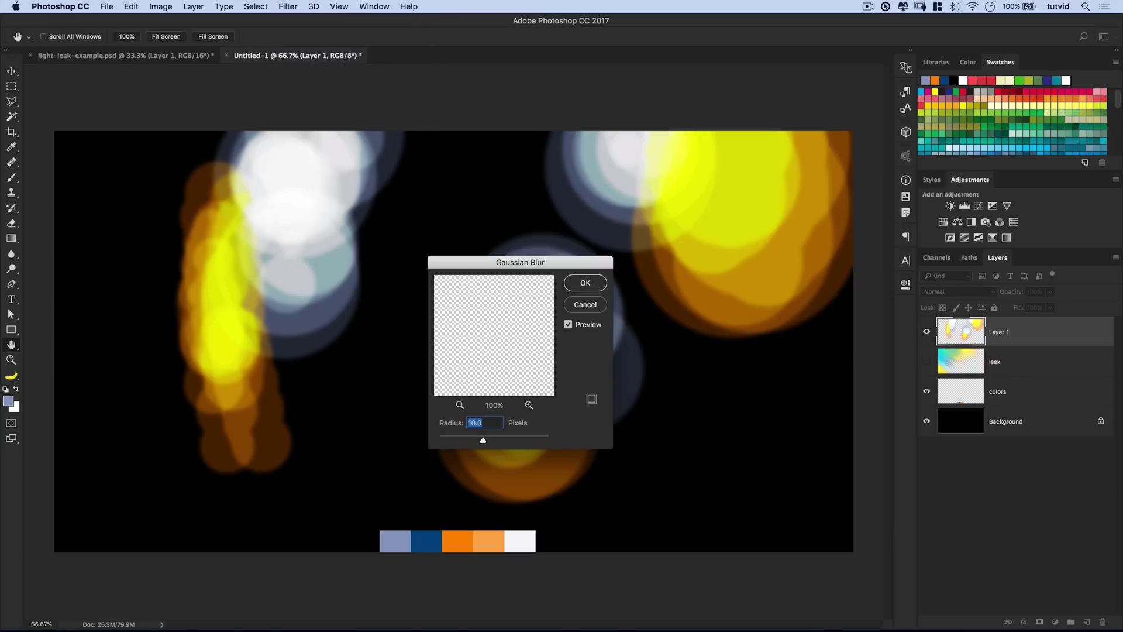
type("150")
left_click(585, 283)
- Hide the colour swatches layer, stamp visible layers into Layer 2, and drag it toward the portrait
key("b")
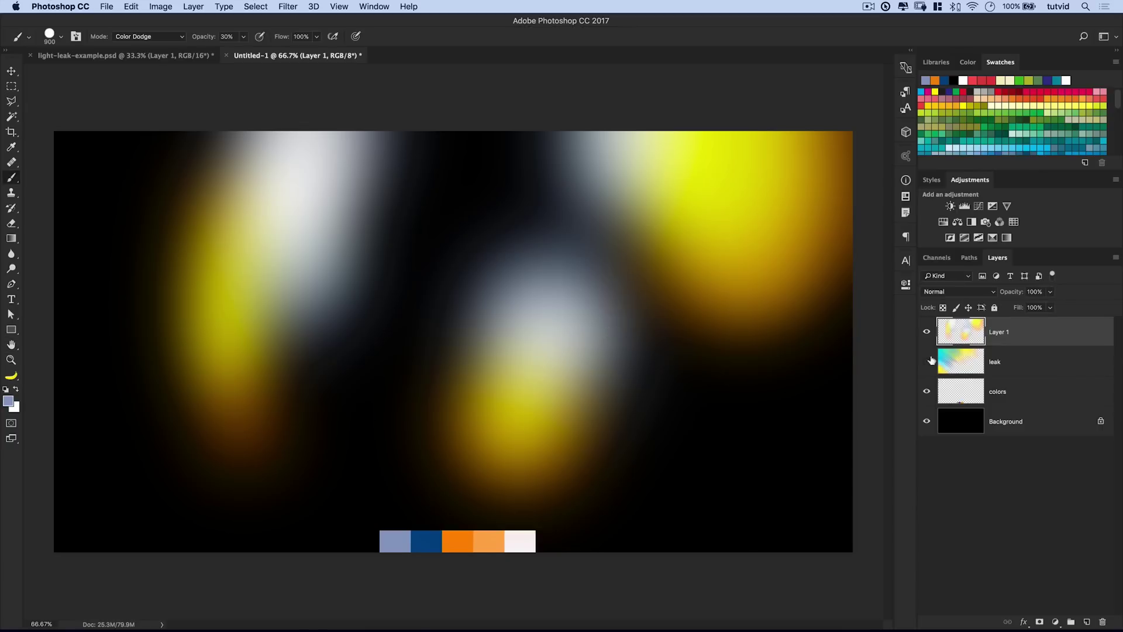
left_click(927, 391)
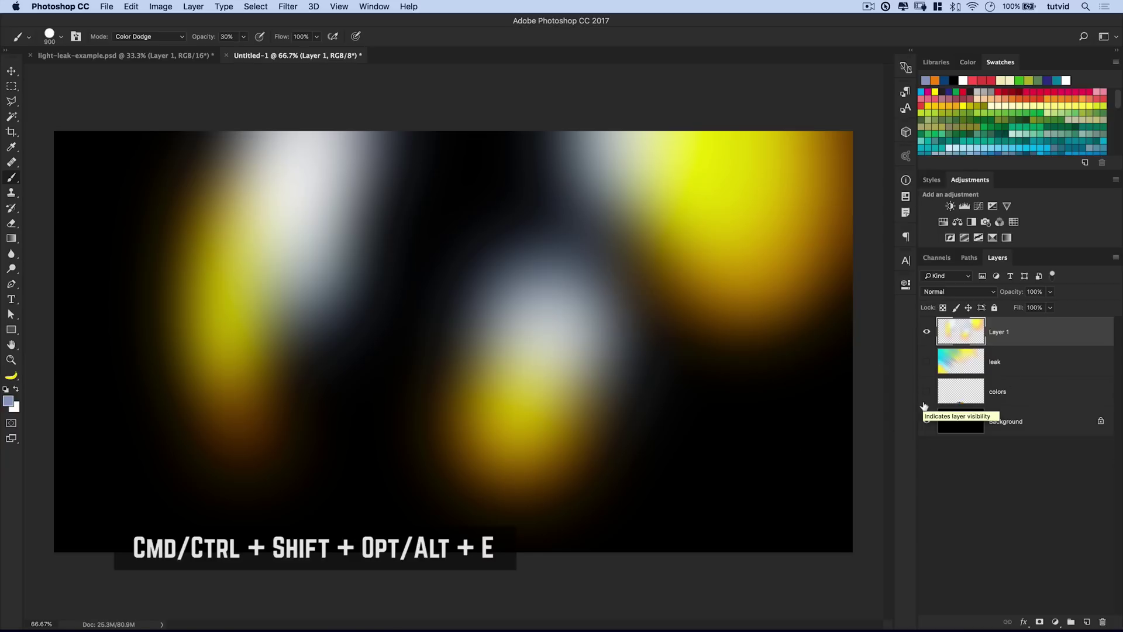
key("super+shift+alt+e")
key("v")
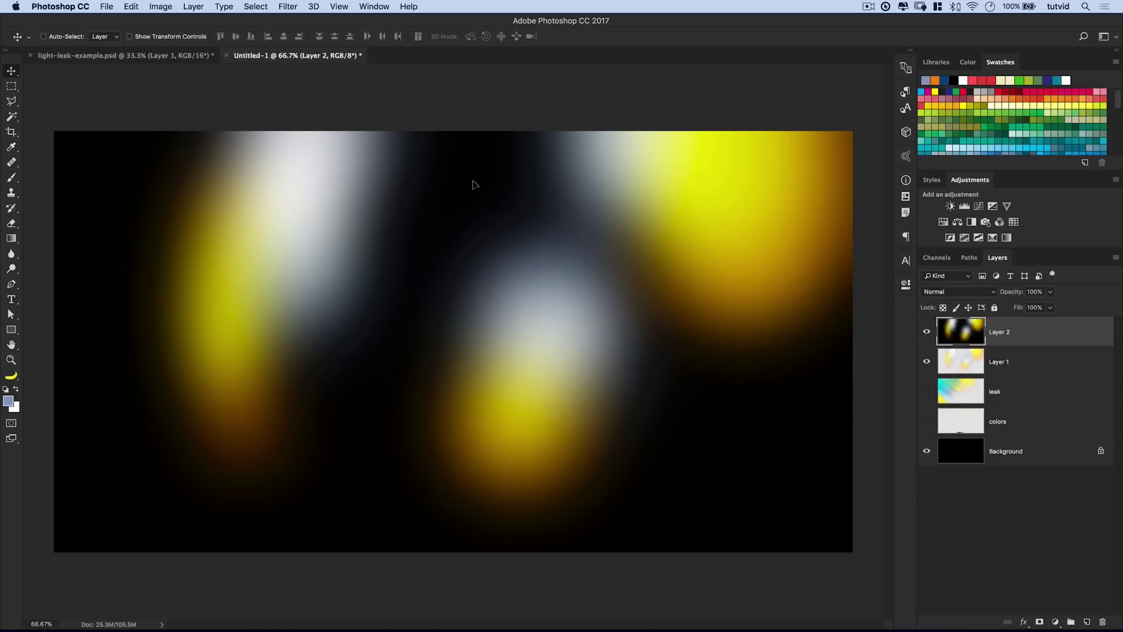
left_click_drag(474, 185, 517, 280)
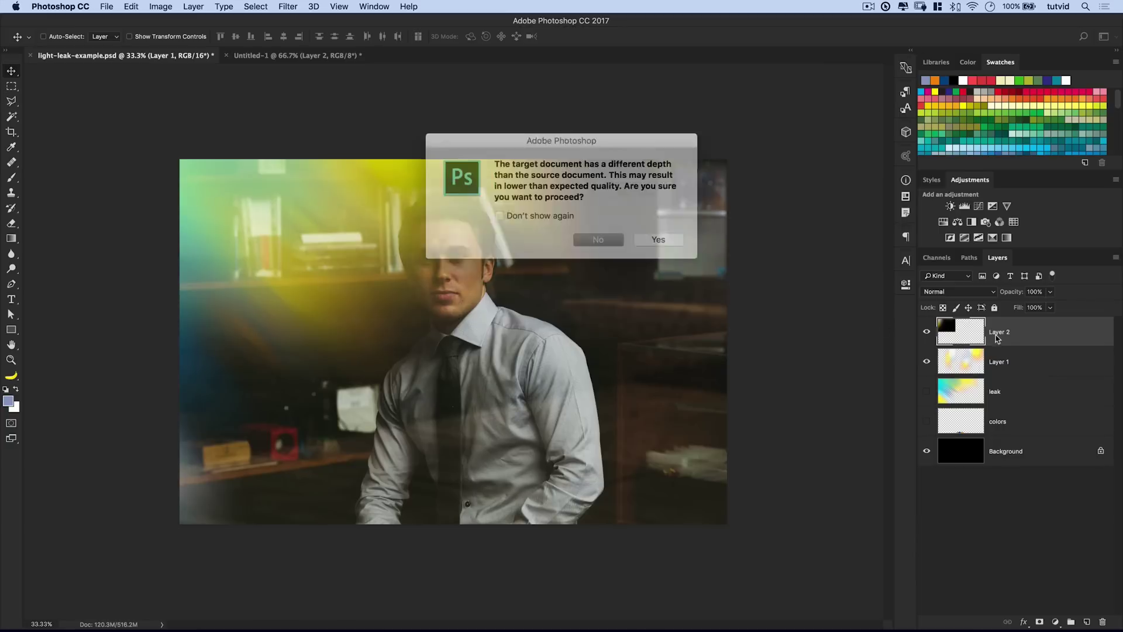
- Accept the depth warning, hide Layer 1, and enlarge Layer 2 to cover the portrait
left_click(659, 239)
left_click(926, 371)
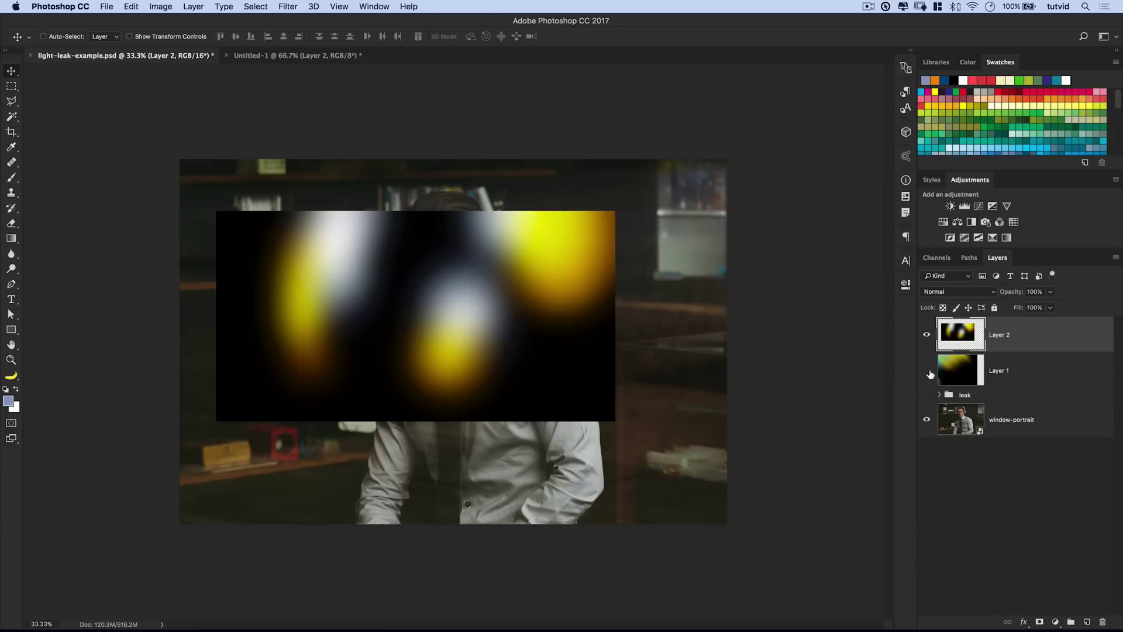
key("super+t")
left_click_drag(614, 211, 664, 190)
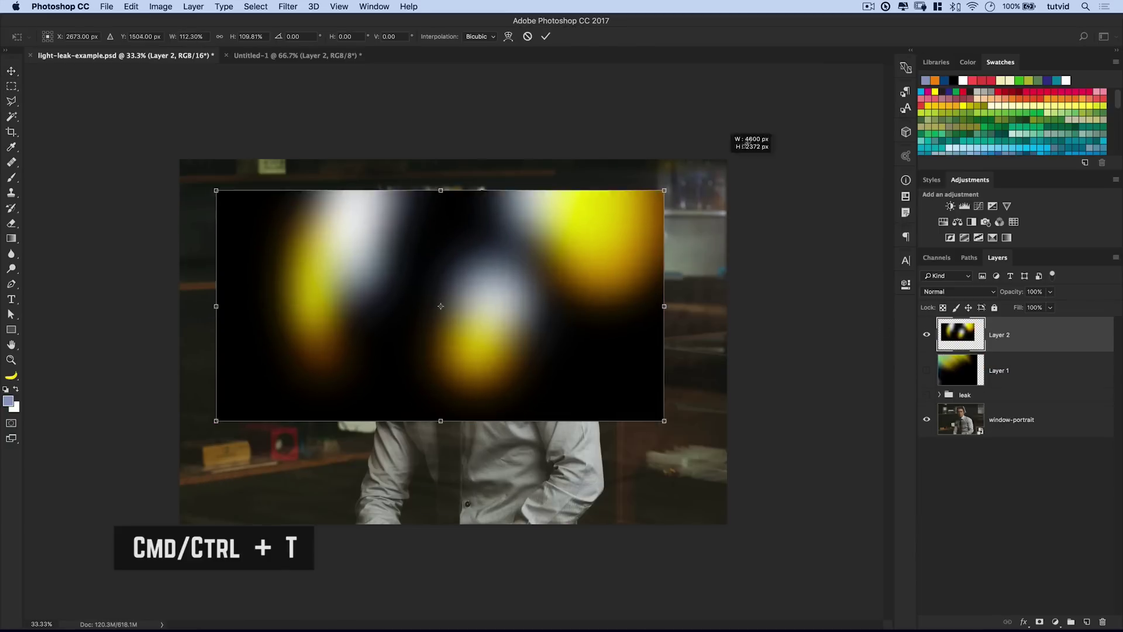
left_click_drag(747, 142, 731, 157)
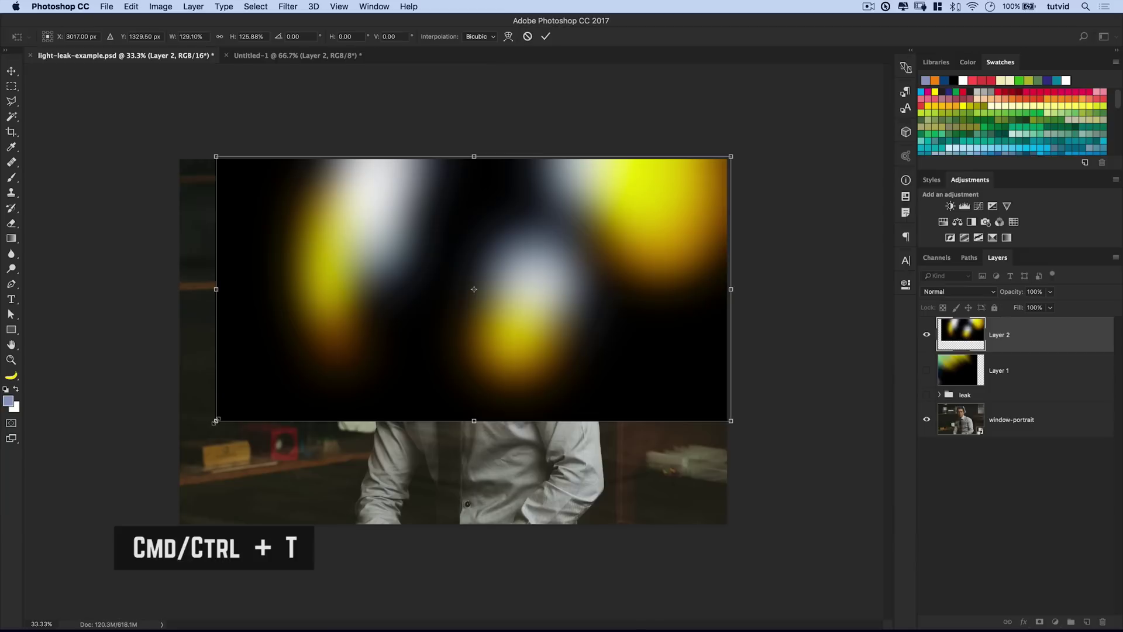
left_click_drag(216, 420, 164, 481)
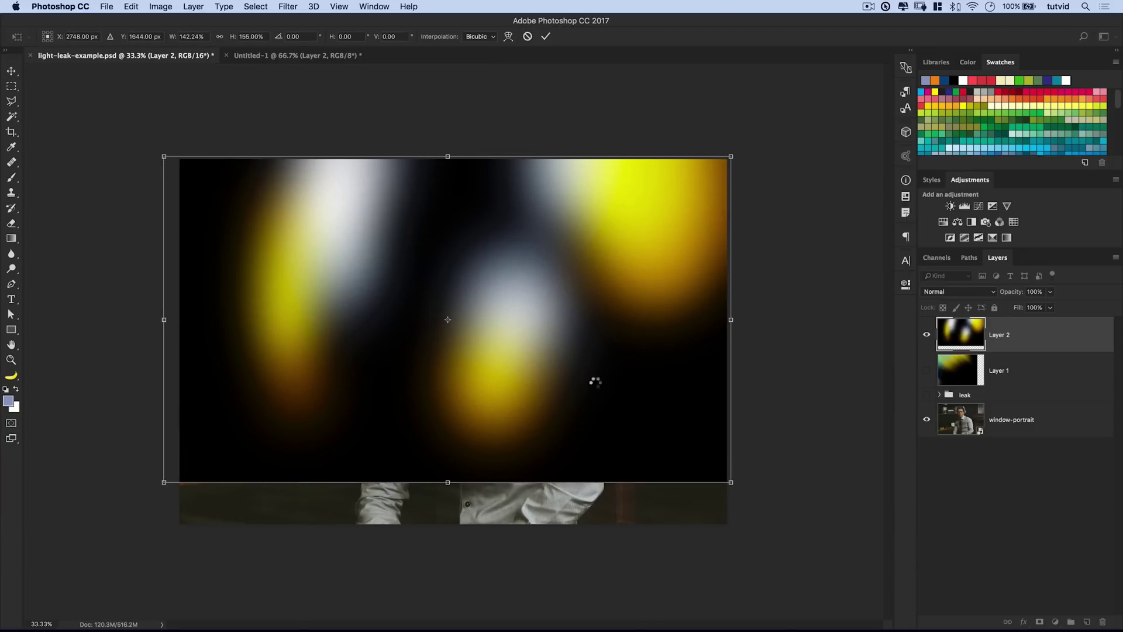
key("Return")
- Set Layer 2 to Screen blend mode, nudge it up-right, and try a lower opacity
left_click(983, 292)
left_click(931, 382)
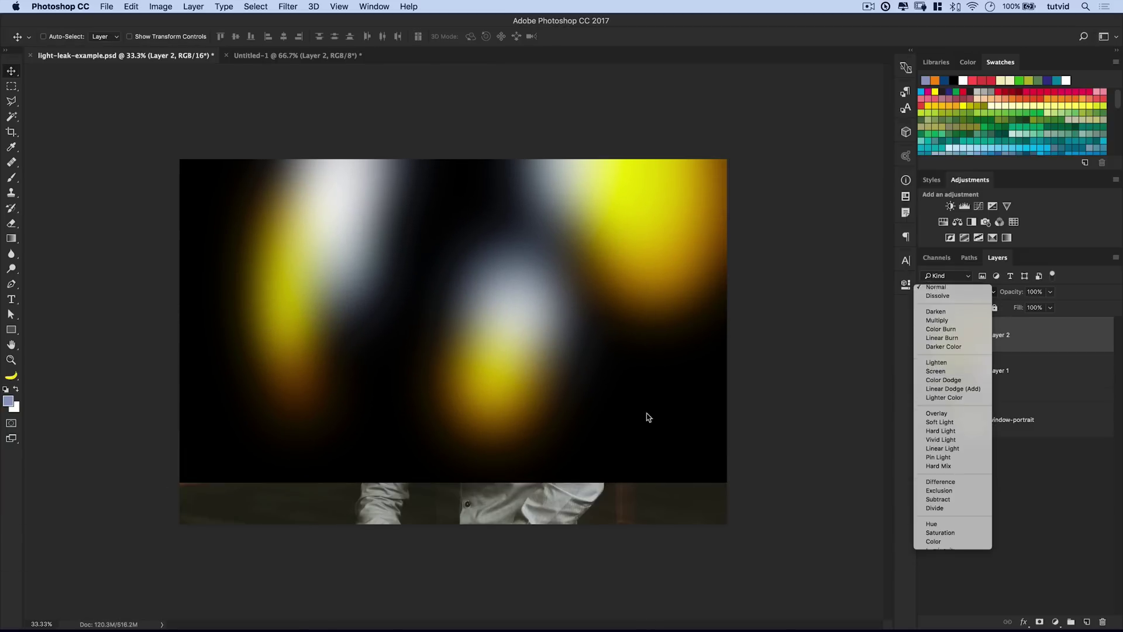
left_click_drag(513, 343, 527, 319)
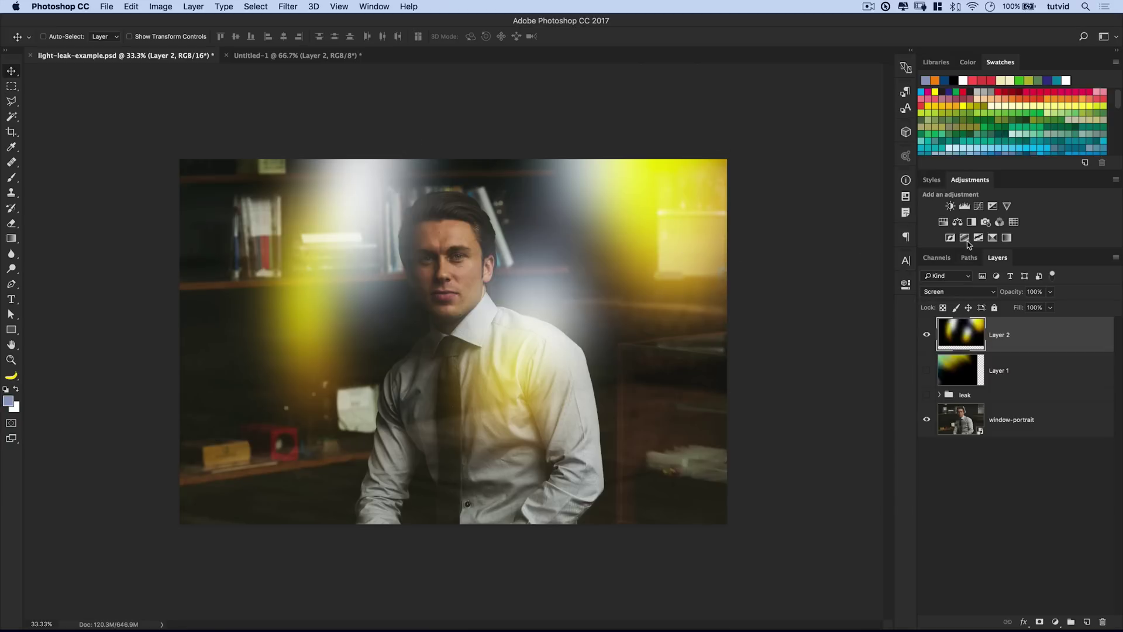
left_click_drag(1012, 297, 1088, 291)
left_click(275, 56)
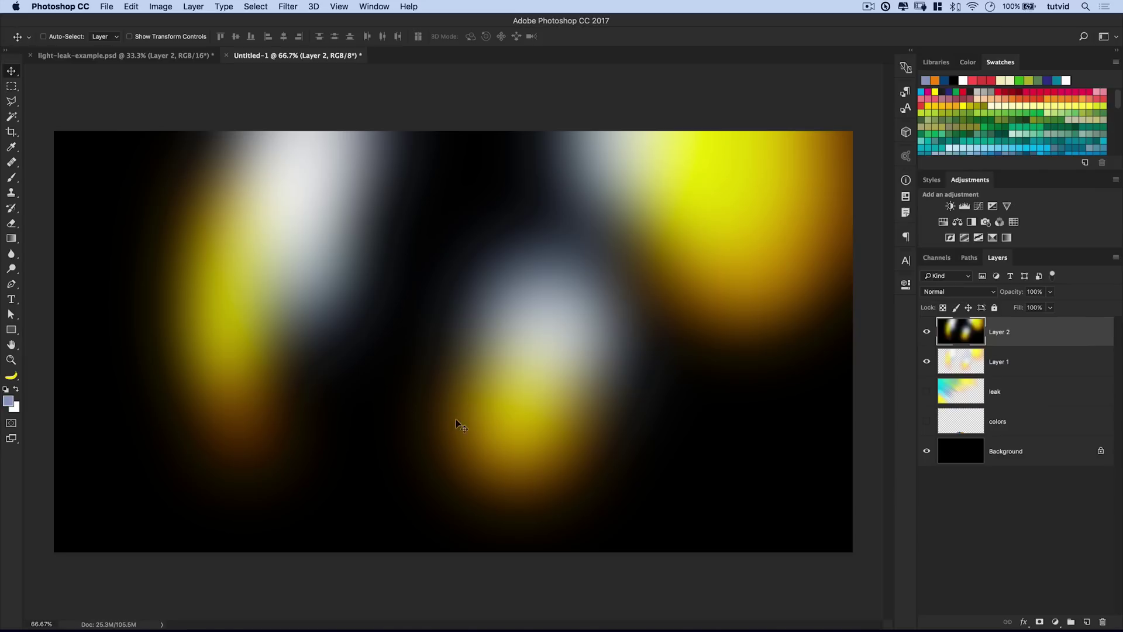
left_click(196, 53)
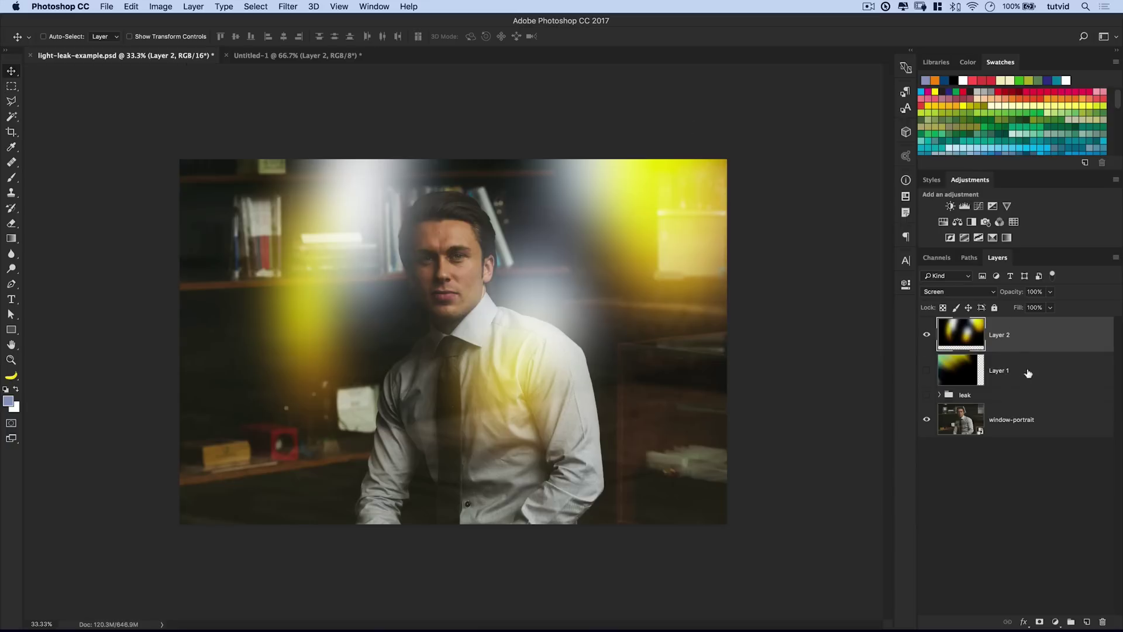
- Hide Layer 2, show the leak group, and toggle its Hue/Saturation 1 adjustment to compare
left_click(939, 395)
left_click(926, 334)
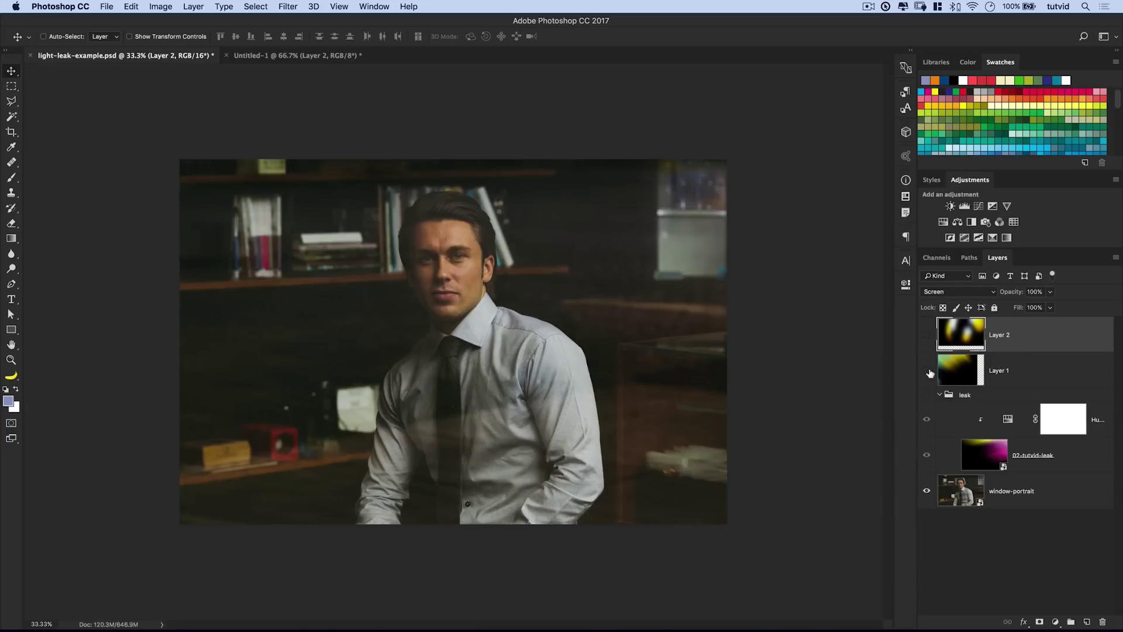
left_click(926, 395)
left_click(926, 419)
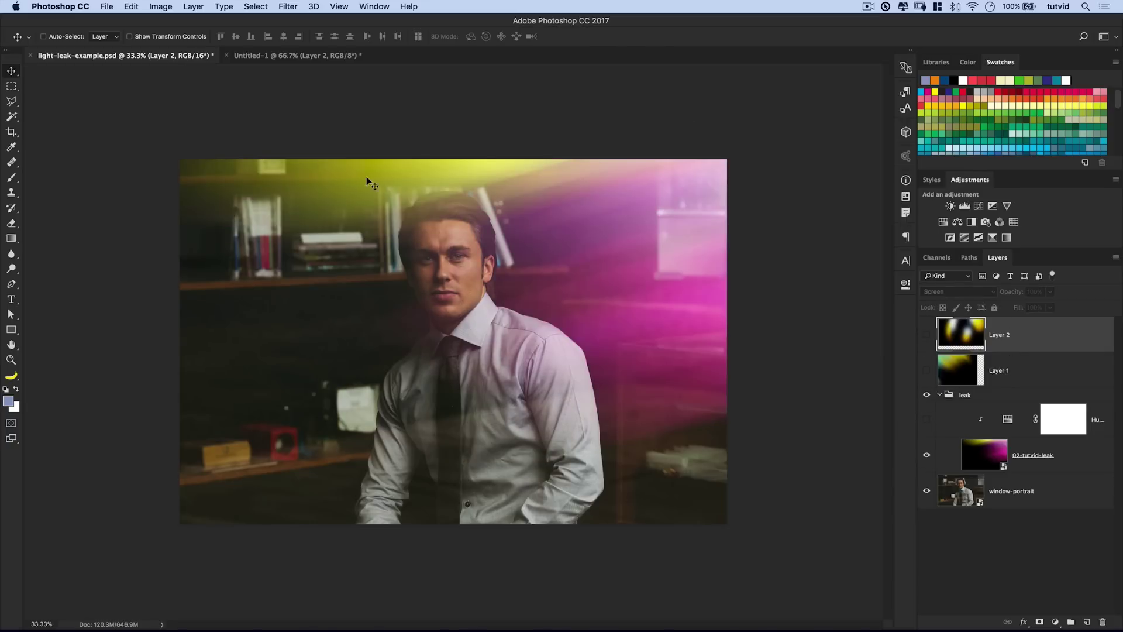
left_click(926, 420)
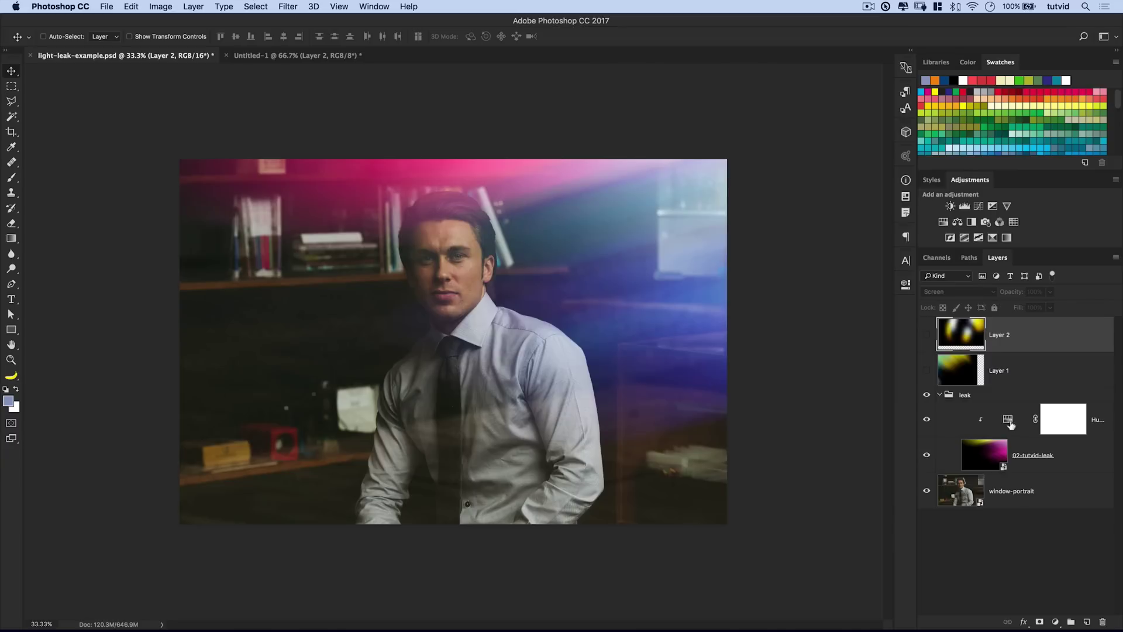
left_click(1010, 420)
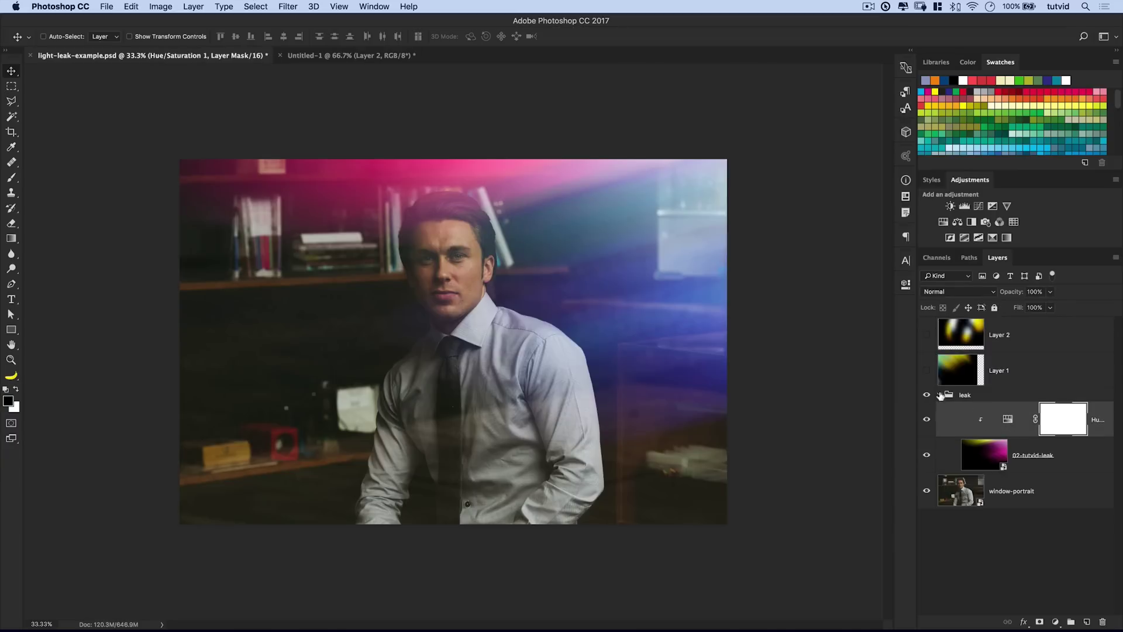
- Hide the leak group, show and select Layer 1, and add a Hue/Saturation adjustment above it
left_click(940, 395)
left_click(927, 395)
left_click(926, 371)
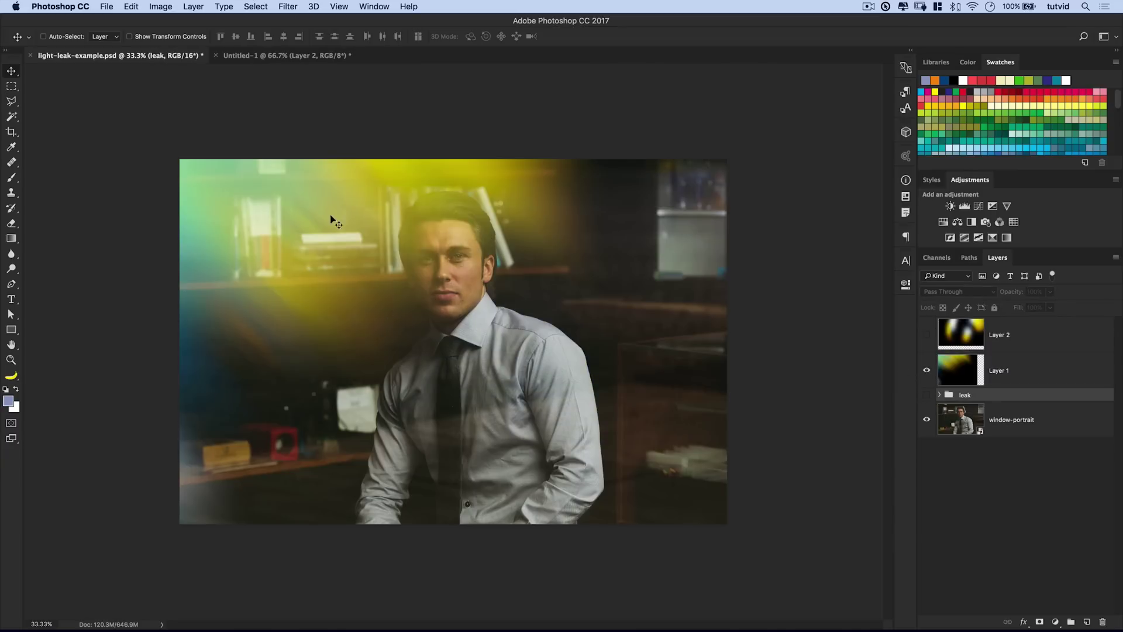
left_click(992, 360)
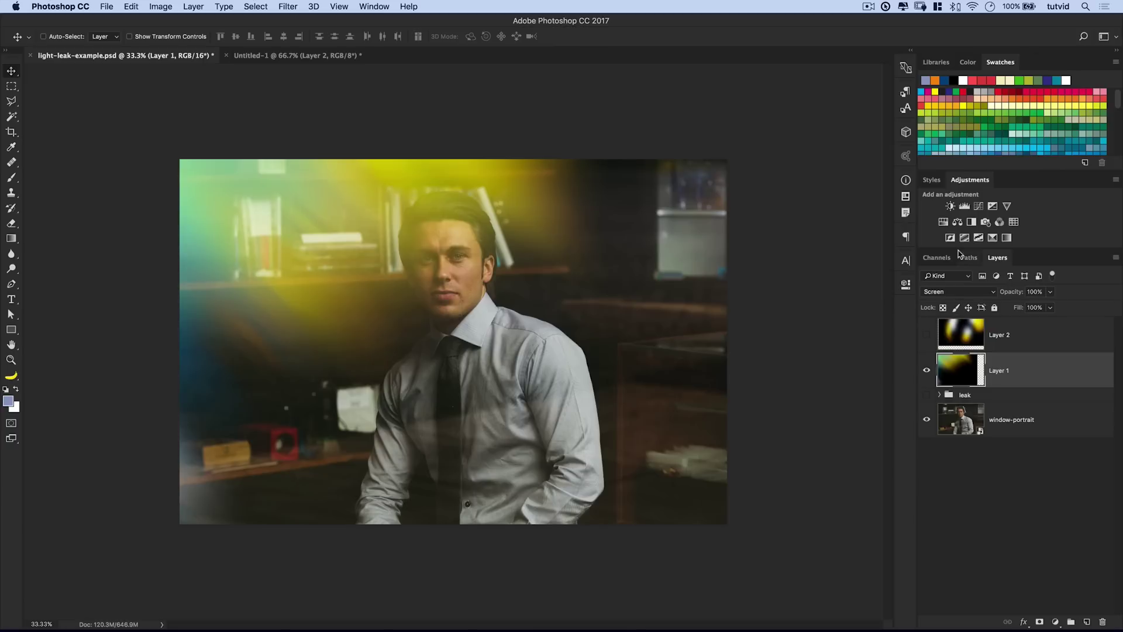
left_click(943, 222)
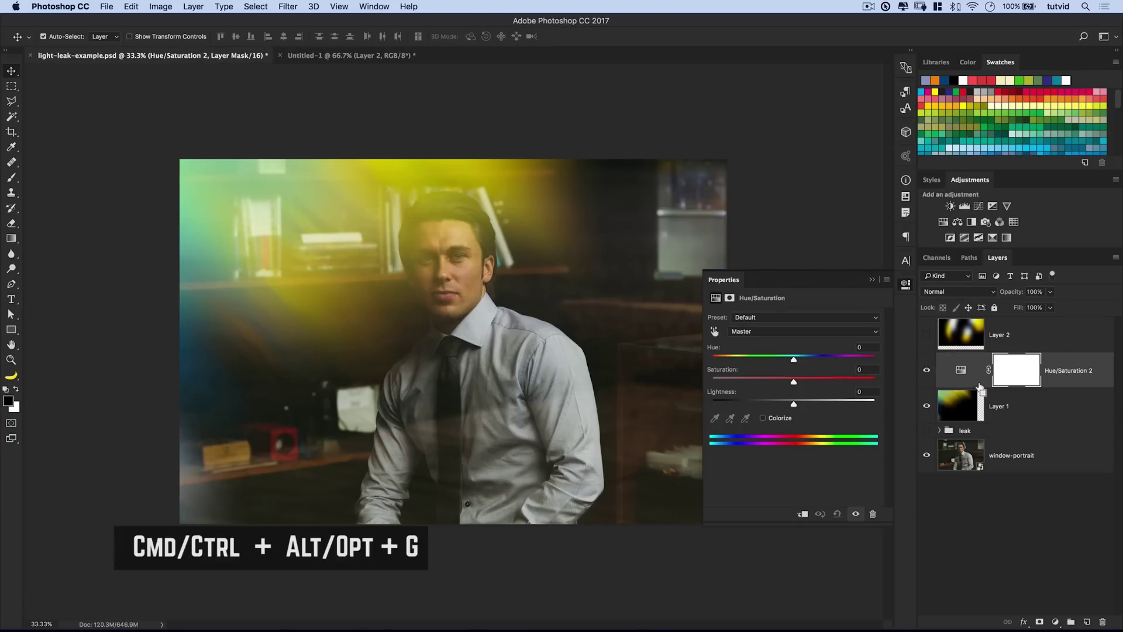
- Clip Hue/Saturation 2 to Layer 1 and set Hue +140, Saturation -32, Lightness -5
key("super+alt+g")
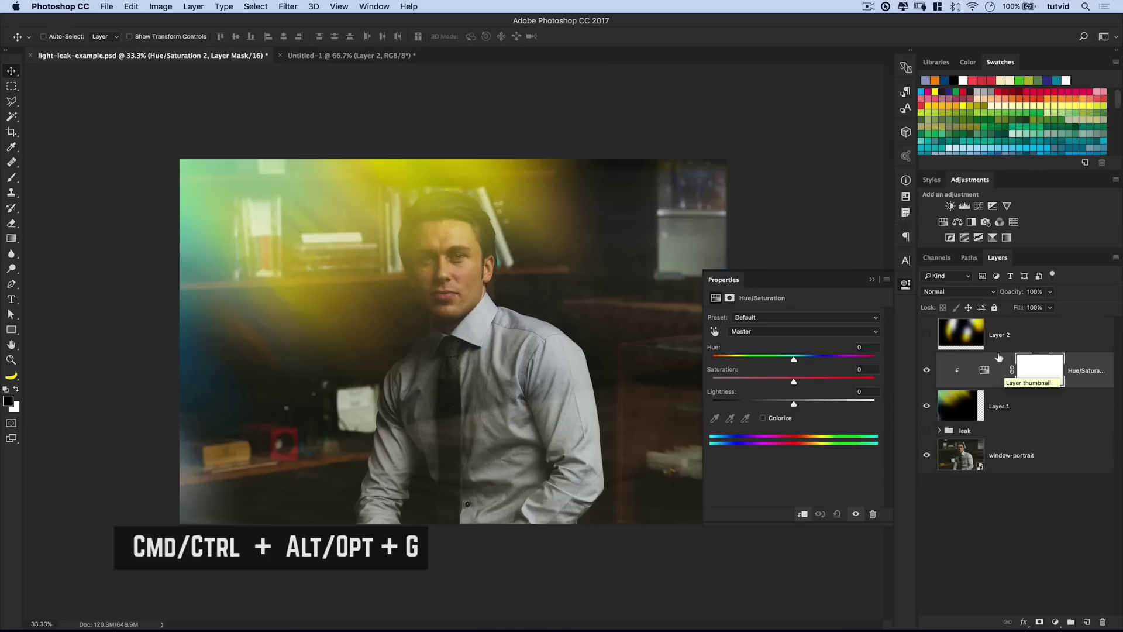
left_click_drag(795, 364, 760, 364)
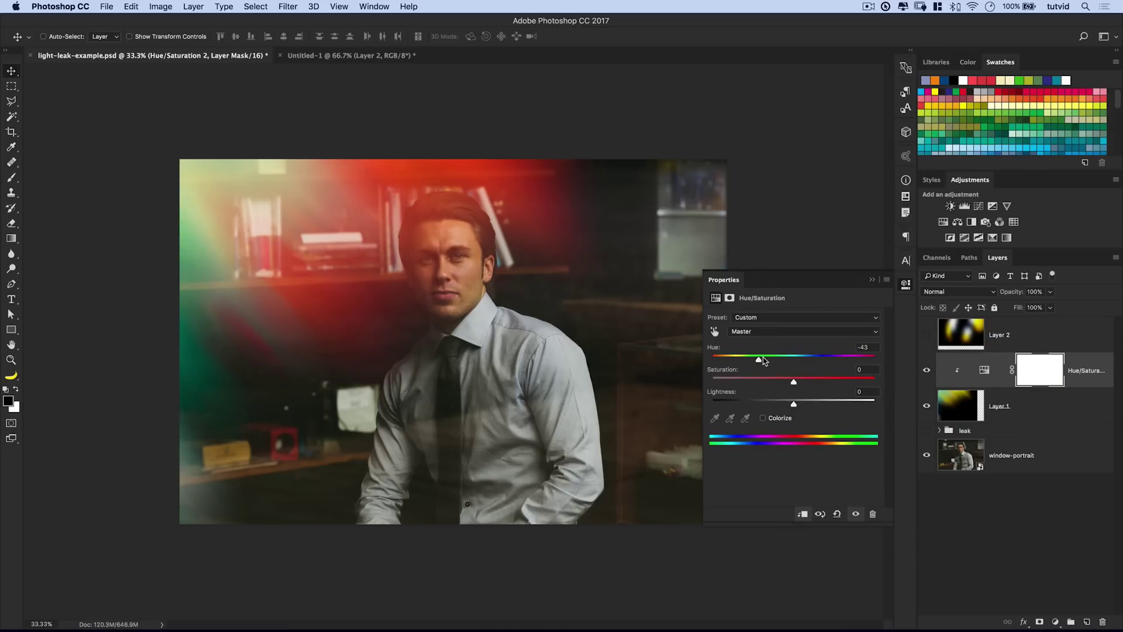
left_click_drag(762, 360, 861, 359)
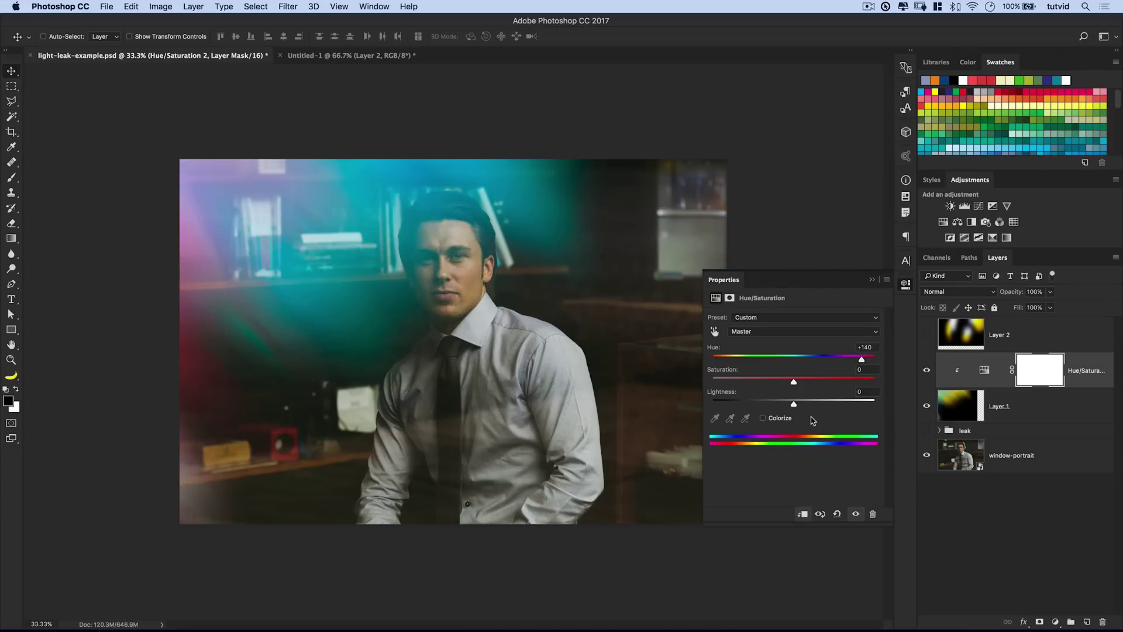
mouse_move(797, 404)
left_mouse_down()
mouse_move(817, 405)
mouse_move(761, 404)
mouse_move(787, 403)
left_mouse_up()
left_click_drag(838, 383, 765, 391)
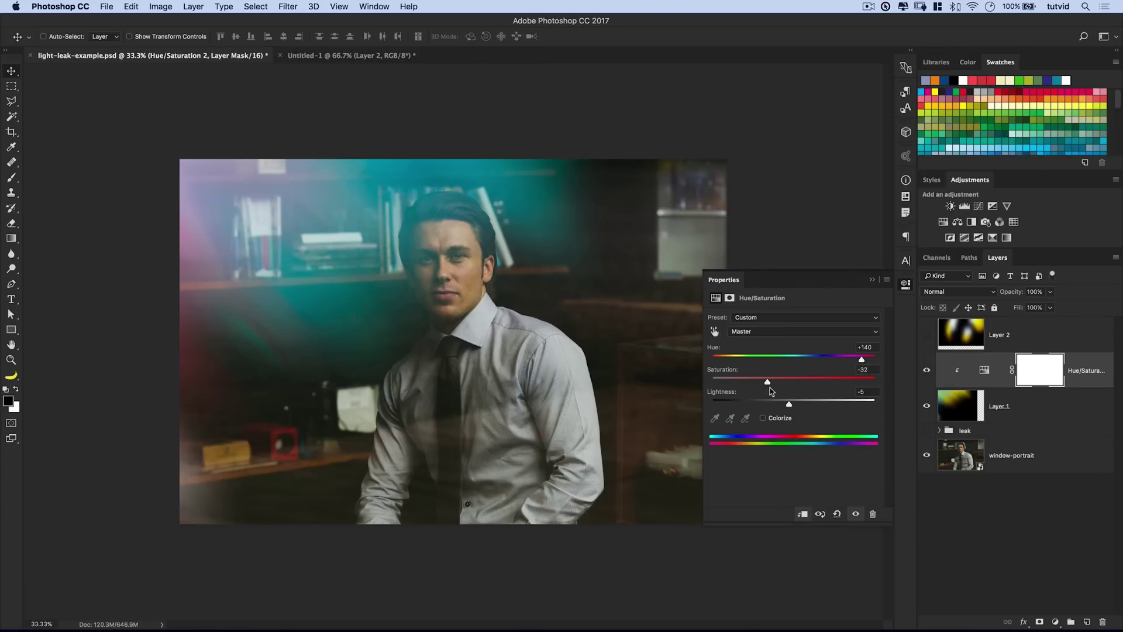
left_click(905, 284)
- Toggle the recolouring off and on to compare, then reselect Layer 1
left_click(926, 371)
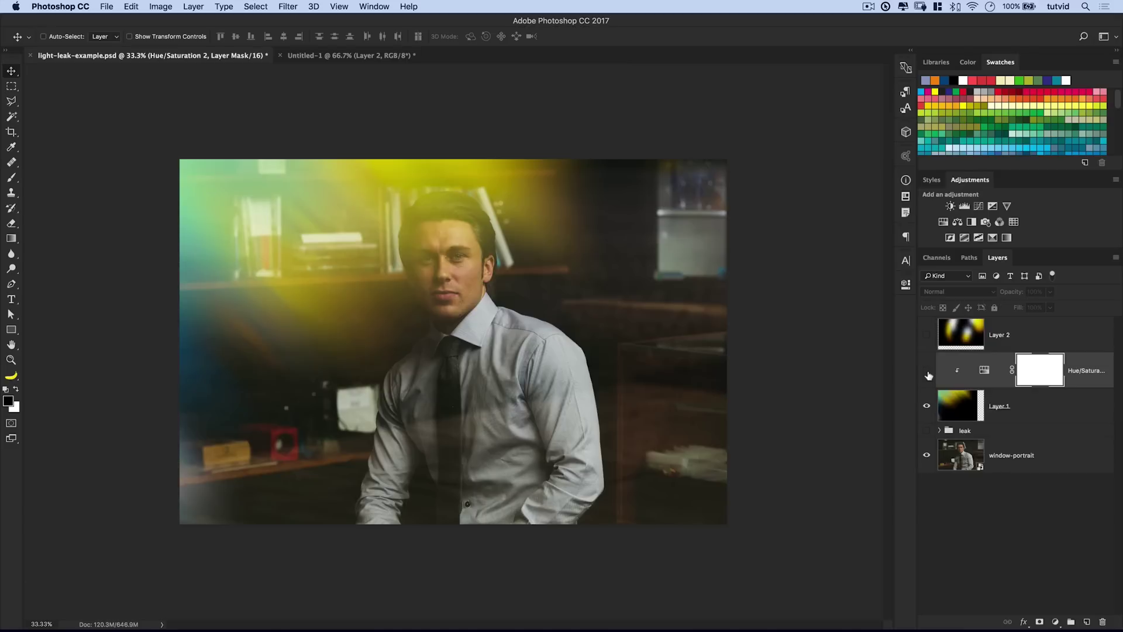
left_click(927, 371)
left_click(927, 371)
left_click(927, 371)
left_click(981, 417)
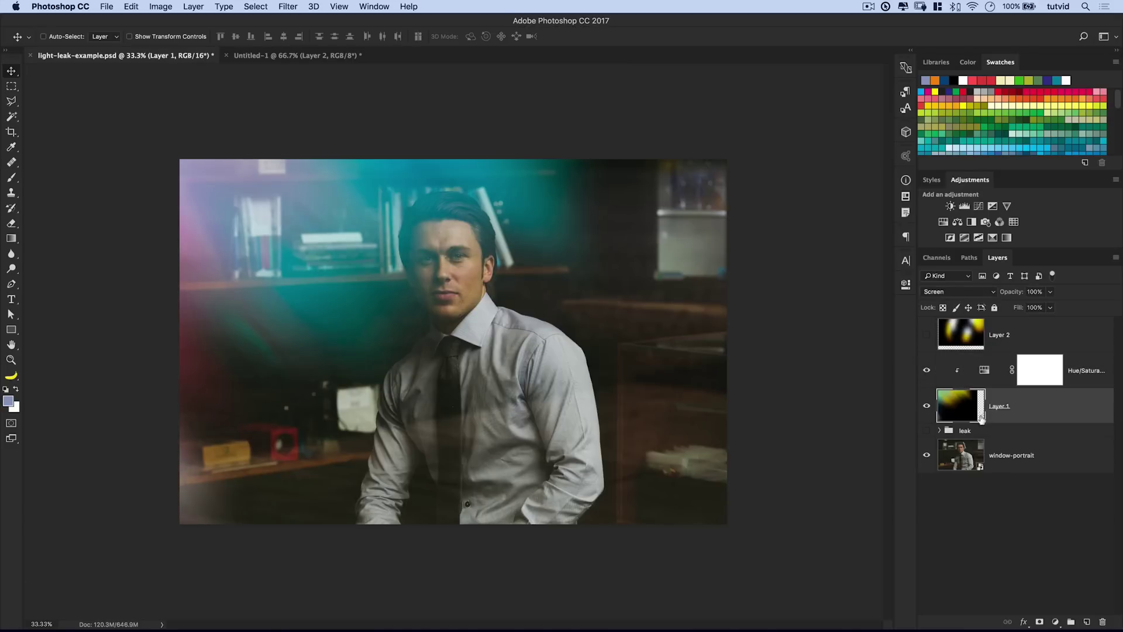